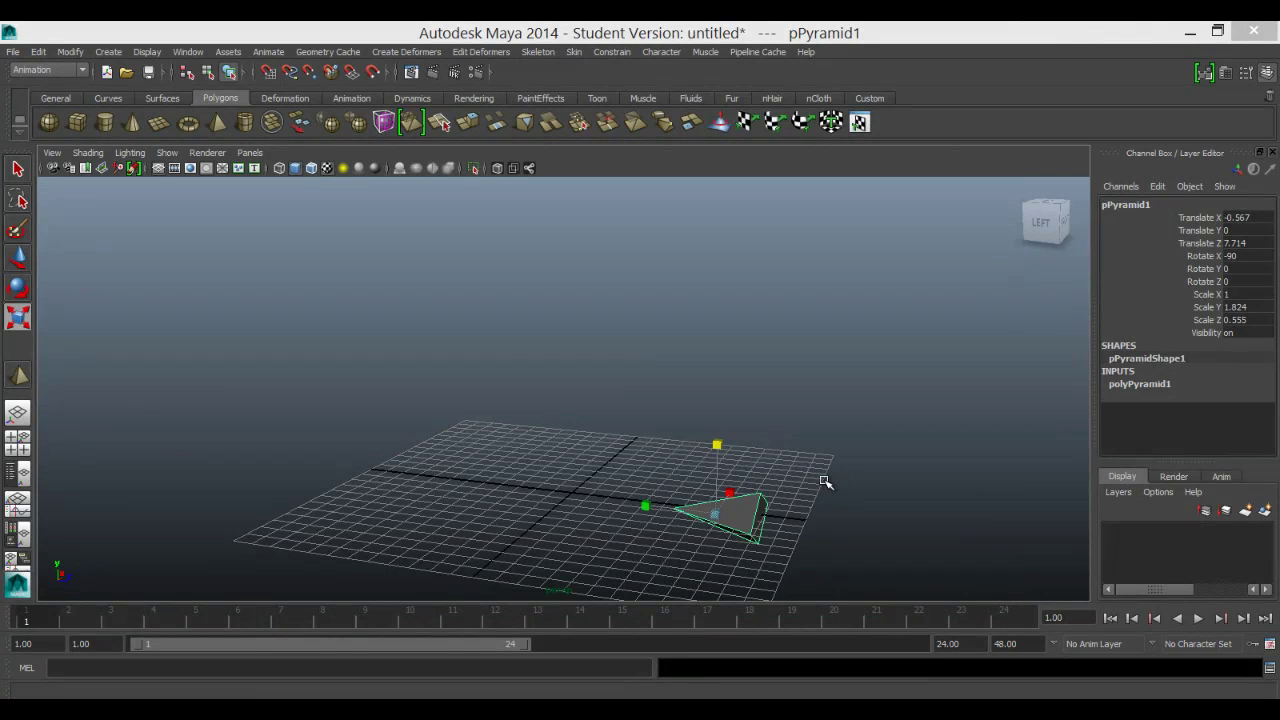
# - Flatten the pyramid along Z to a scale of about 0.372 and keep the Animation menu set active
pyautogui.moveTo(716, 445); pyautogui.dragTo(720, 470)
pyautogui.keyDown('alt'); pyautogui.moveTo(940, 515); pyautogui.dragTo(846, 514); pyautogui.keyUp('alt')
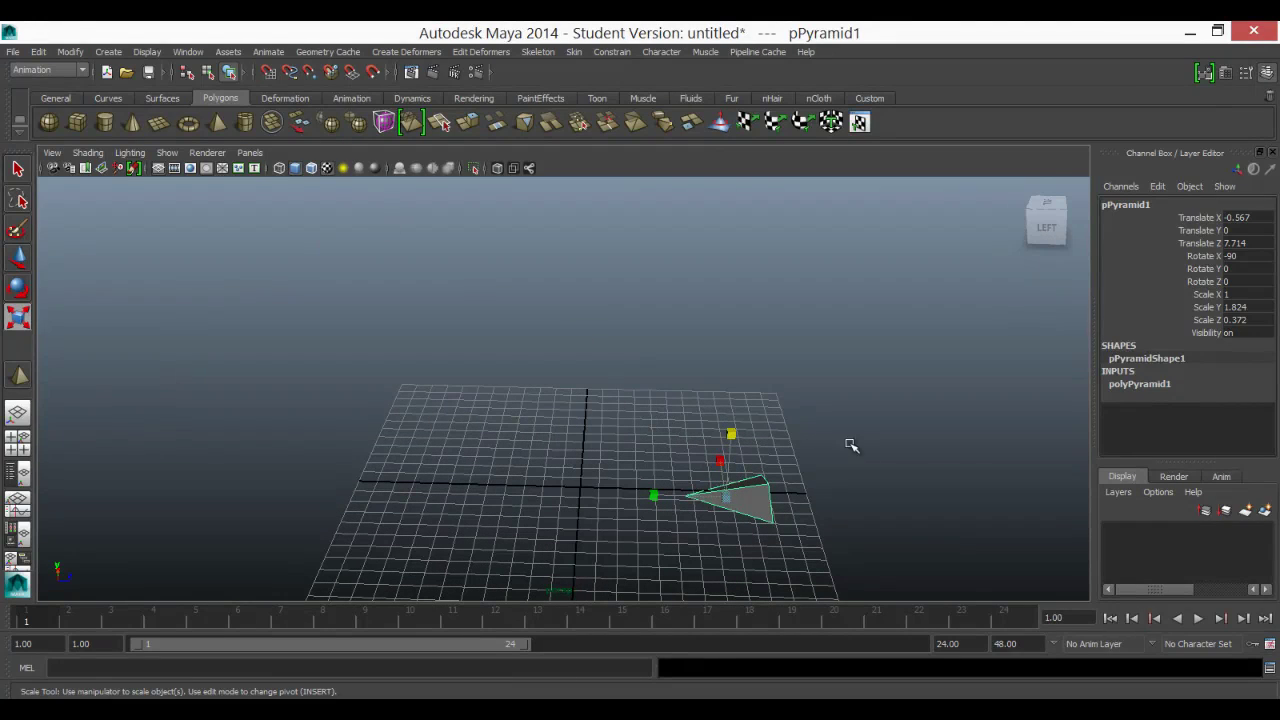
pyautogui.click(44, 72)
pyautogui.click(47, 79)
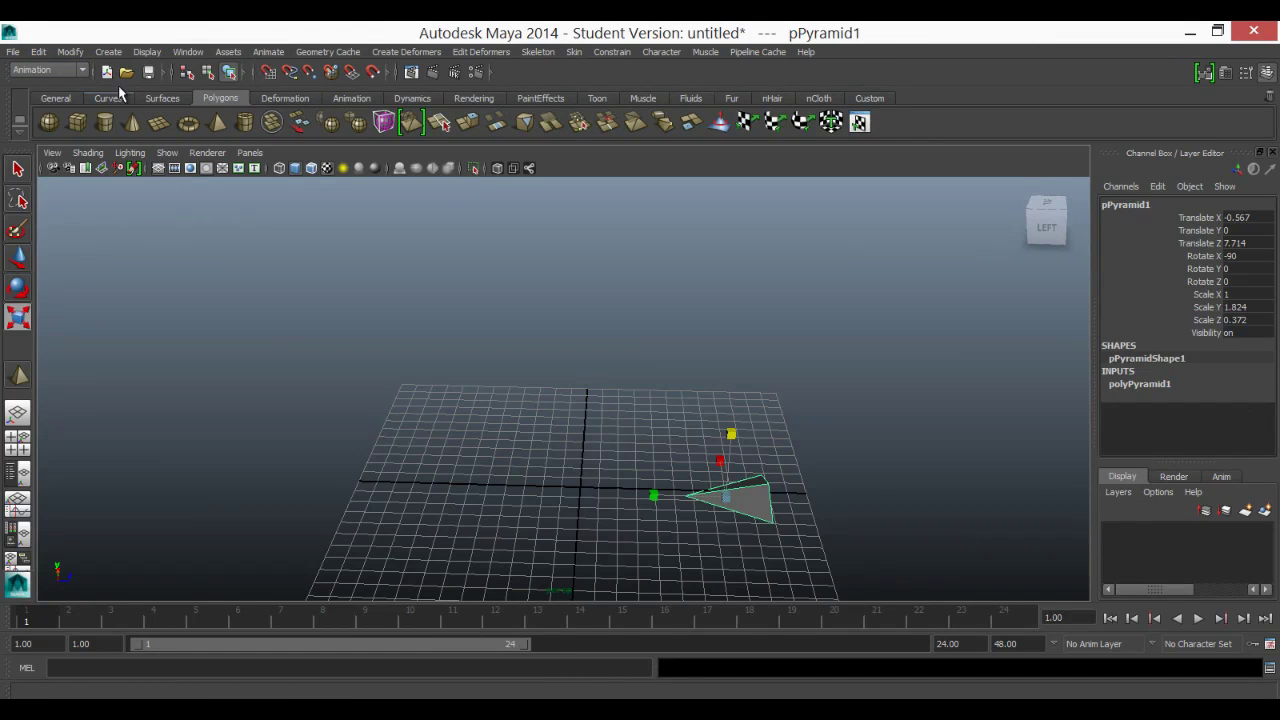
# - Draw a CV curve in the top view from the pyramid's tip, looping around the far side of the grid and ending well behind the pyramid
pyautogui.click(107, 53)
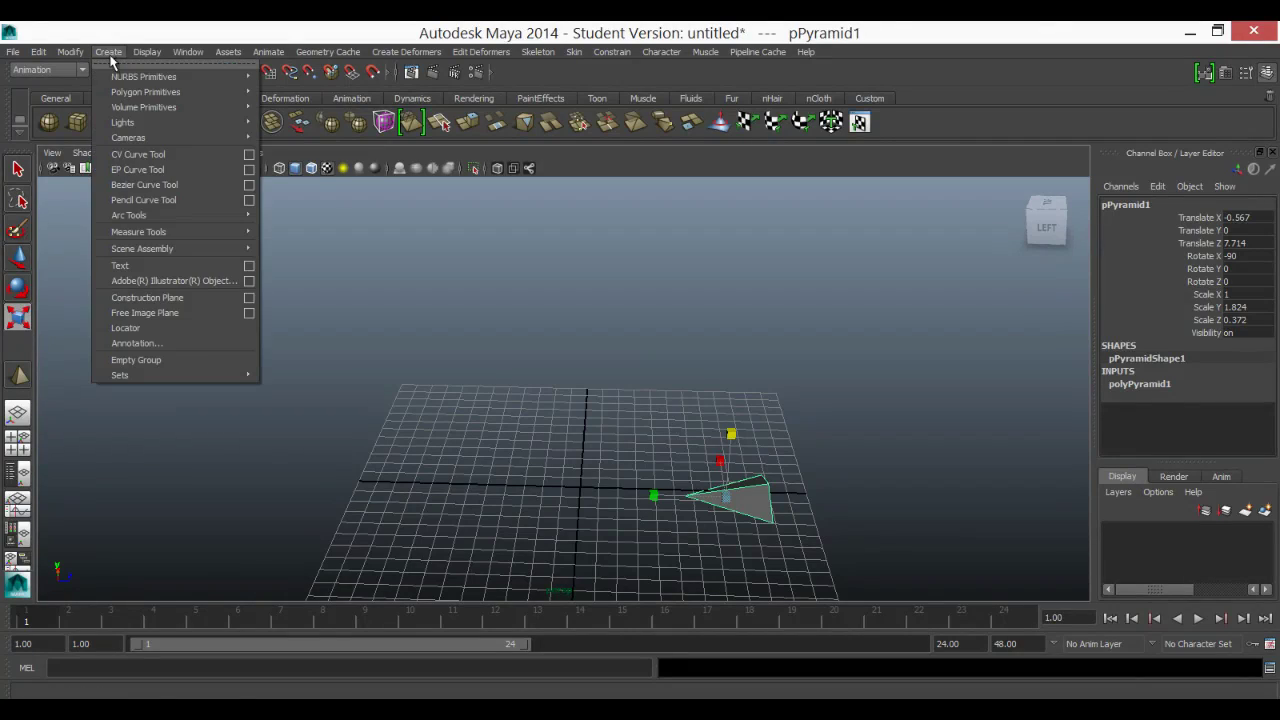
pyautogui.click(143, 156)
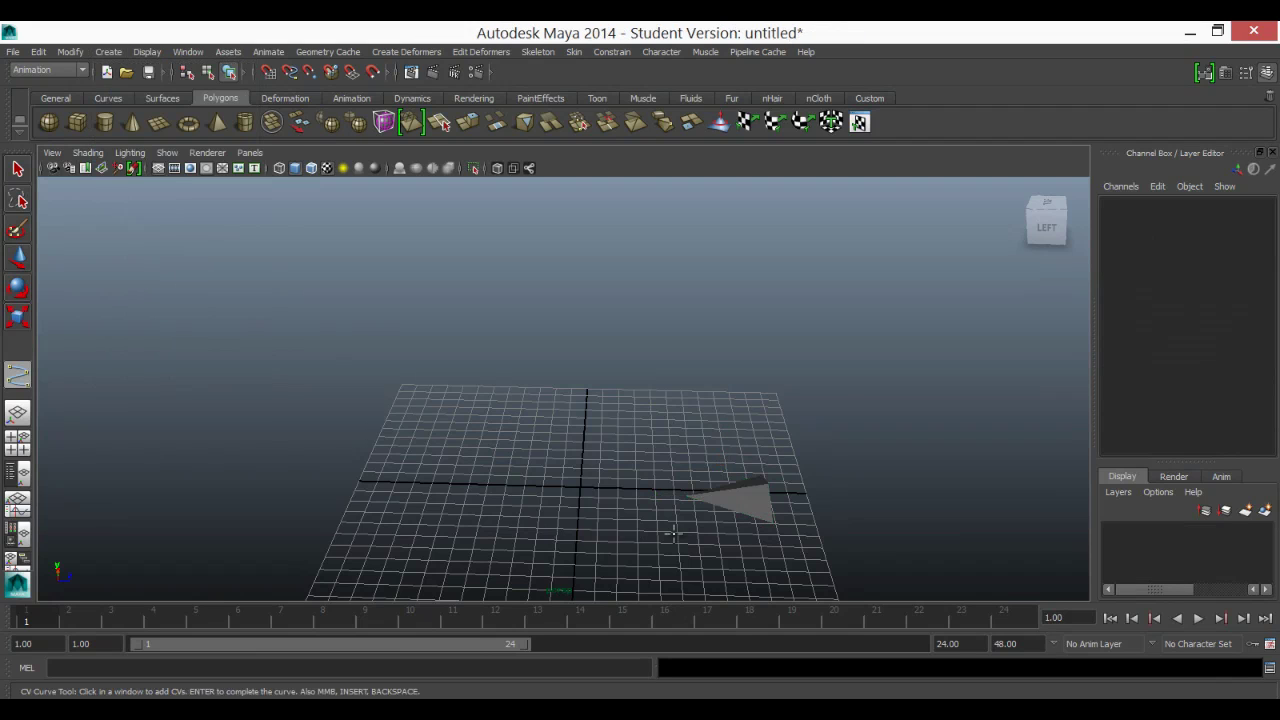
pyautogui.scroll(-5, 657, 495)
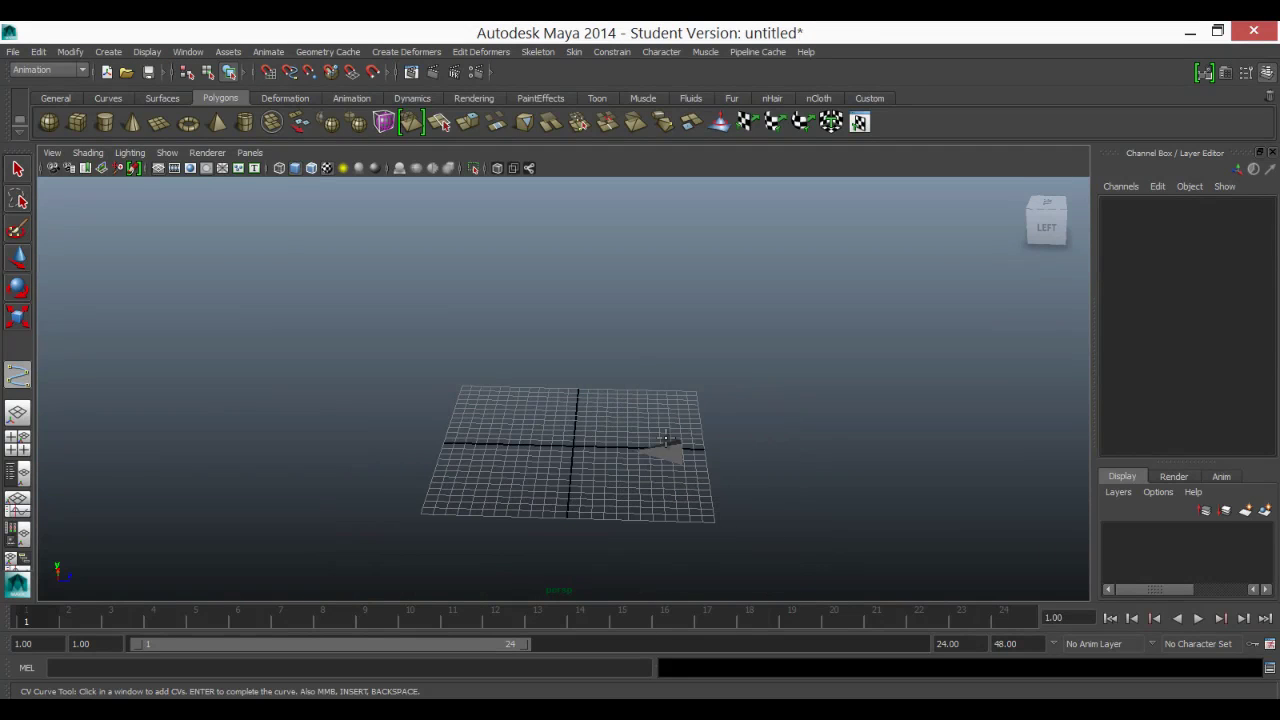
pyautogui.click(1045, 203)
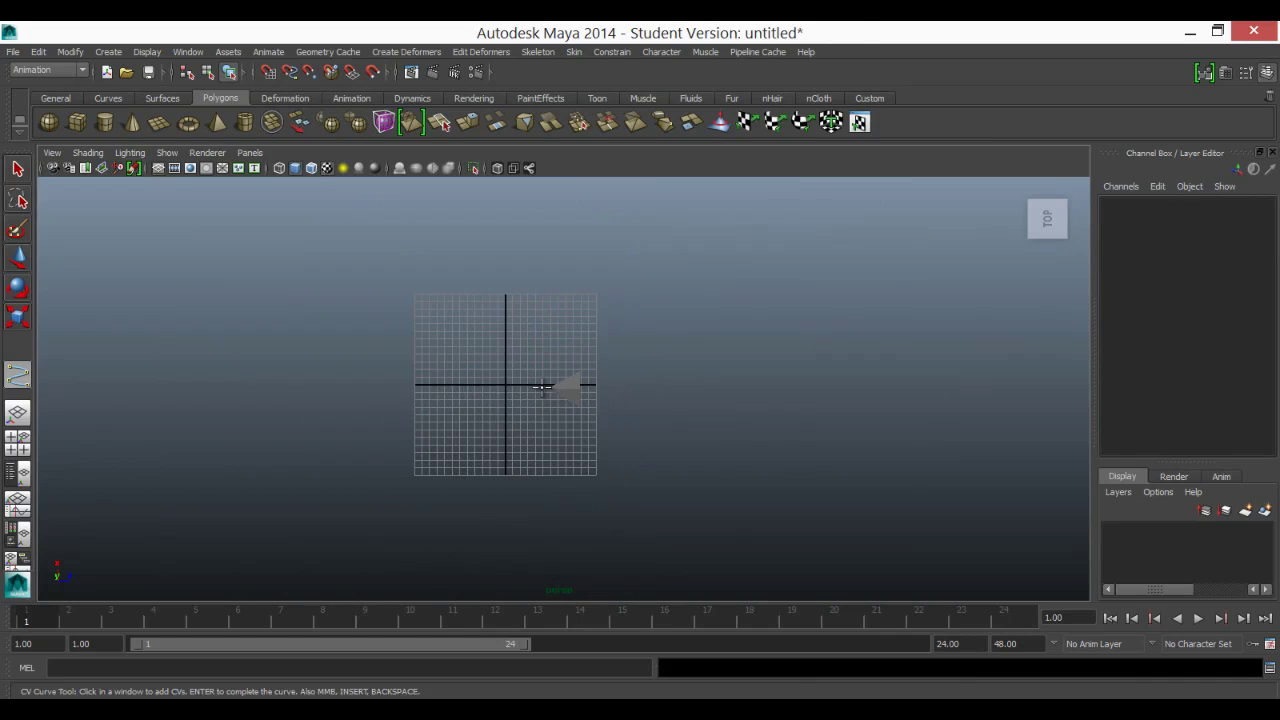
pyautogui.click(541, 386)
pyautogui.click(505, 441)
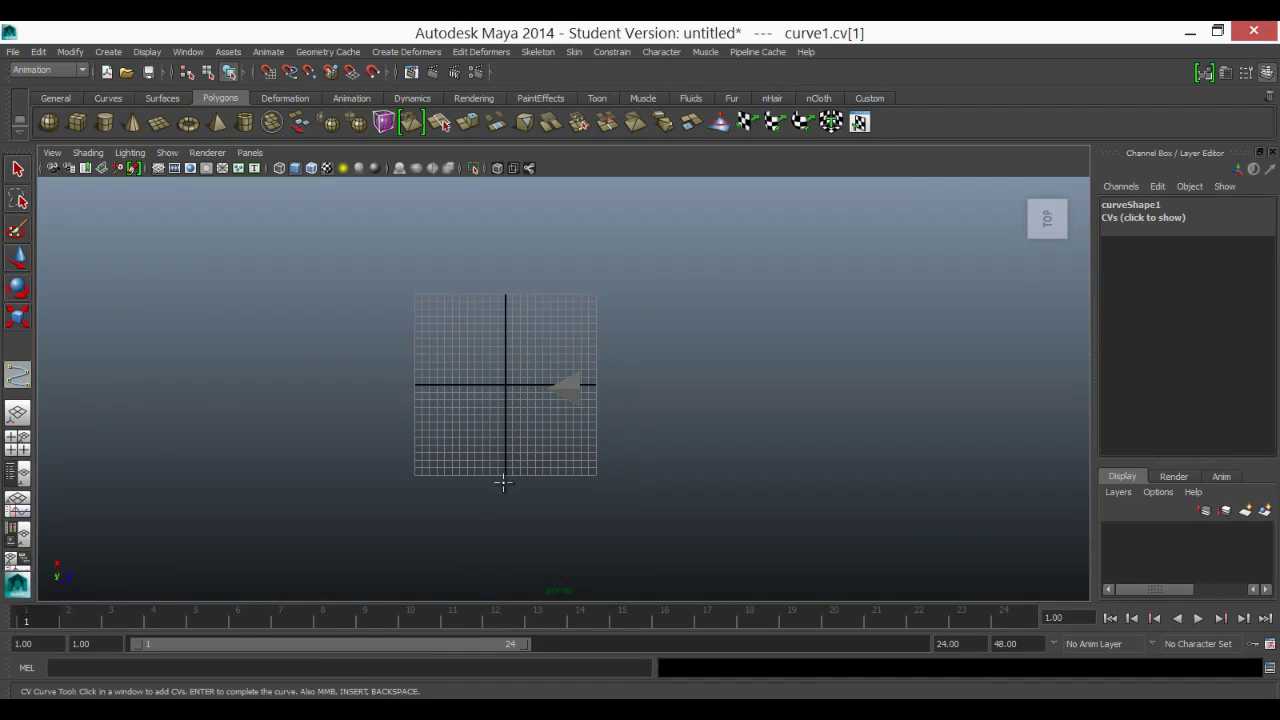
pyautogui.click(404, 496)
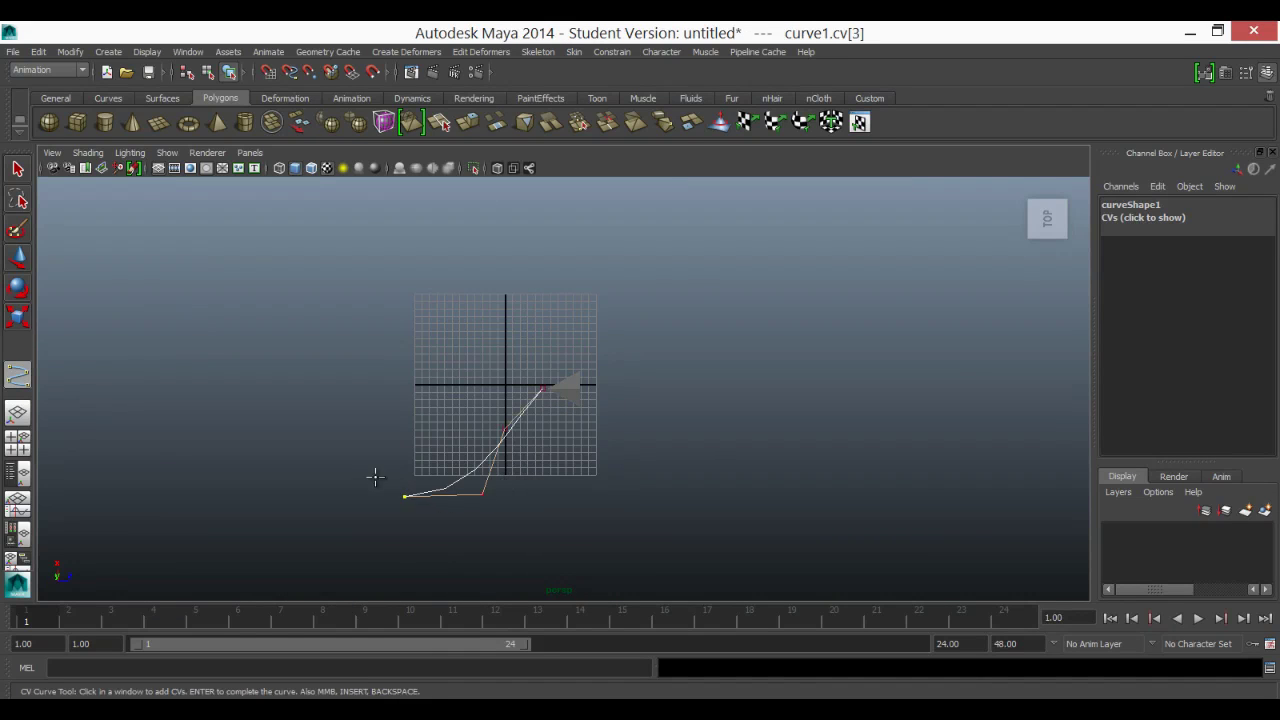
pyautogui.click(271, 437)
pyautogui.click(255, 321)
pyautogui.click(316, 242)
pyautogui.click(447, 221)
pyautogui.click(536, 310)
pyautogui.click(625, 361)
pyautogui.click(729, 364)
pyautogui.click(778, 365)
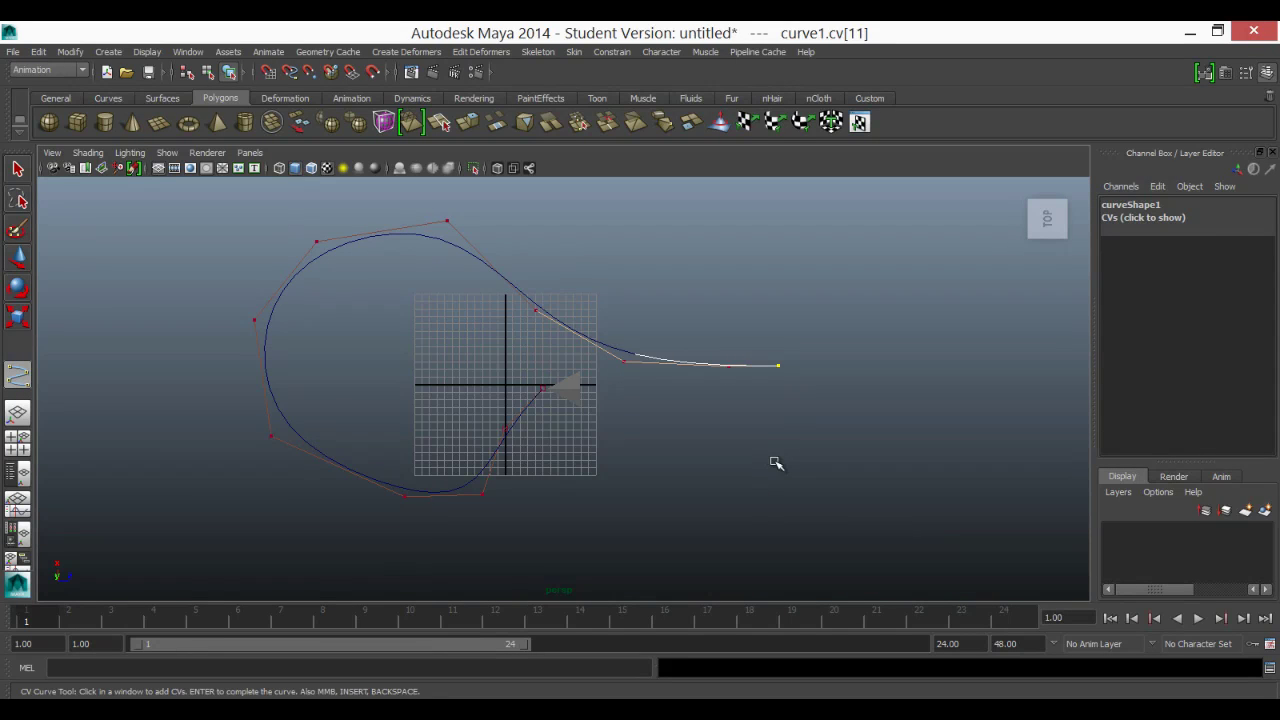
pyautogui.press('Return')
pyautogui.press('r')
# - Attach the pyramid to the curve as a motion path, using the time slider range, Follow on, front axis X and up axis Y
pyautogui.keyDown('alt'); pyautogui.moveTo(557, 503); pyautogui.dragTo(553, 446); pyautogui.keyUp('alt')
pyautogui.scroll(5, 553, 446)
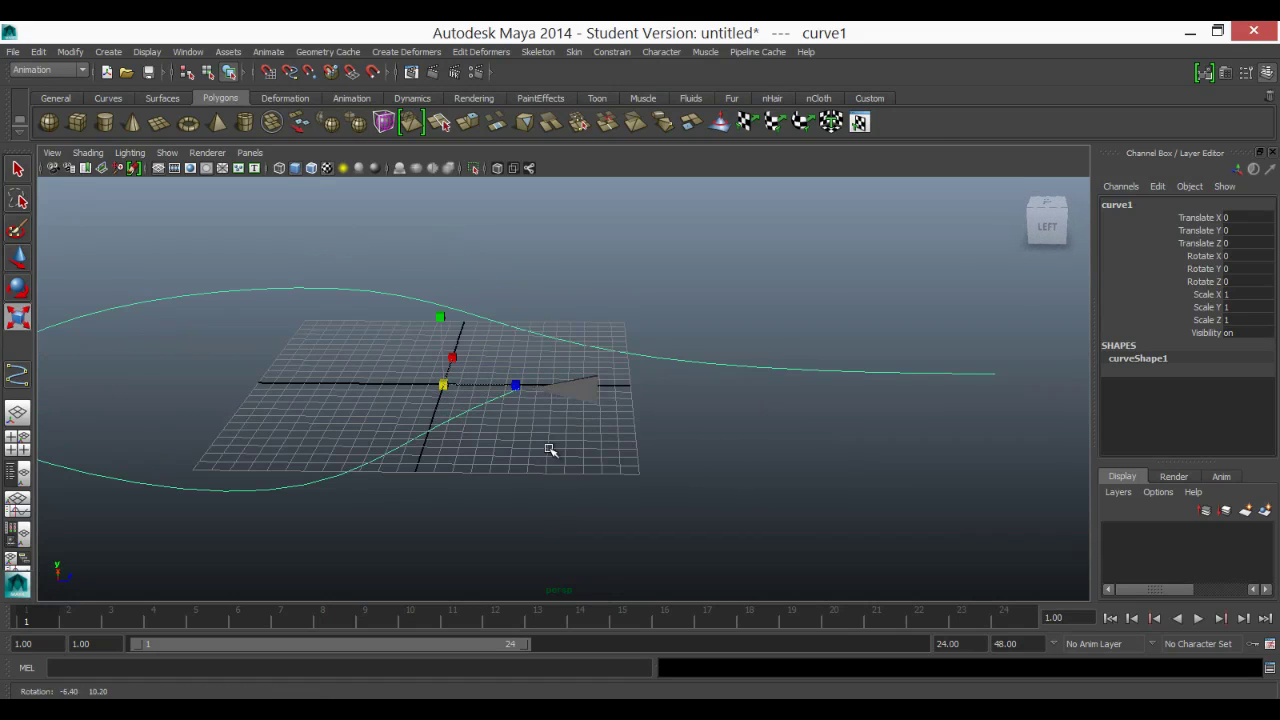
pyautogui.click(585, 390)
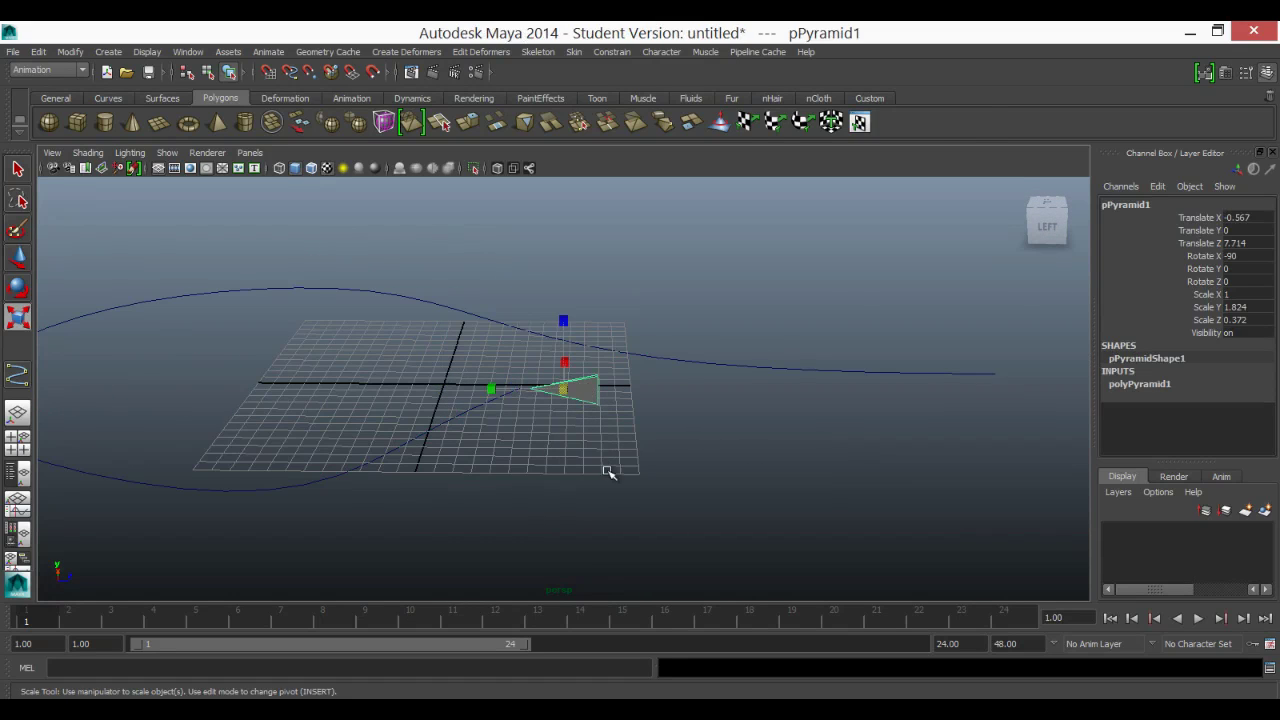
pyautogui.click(453, 420)
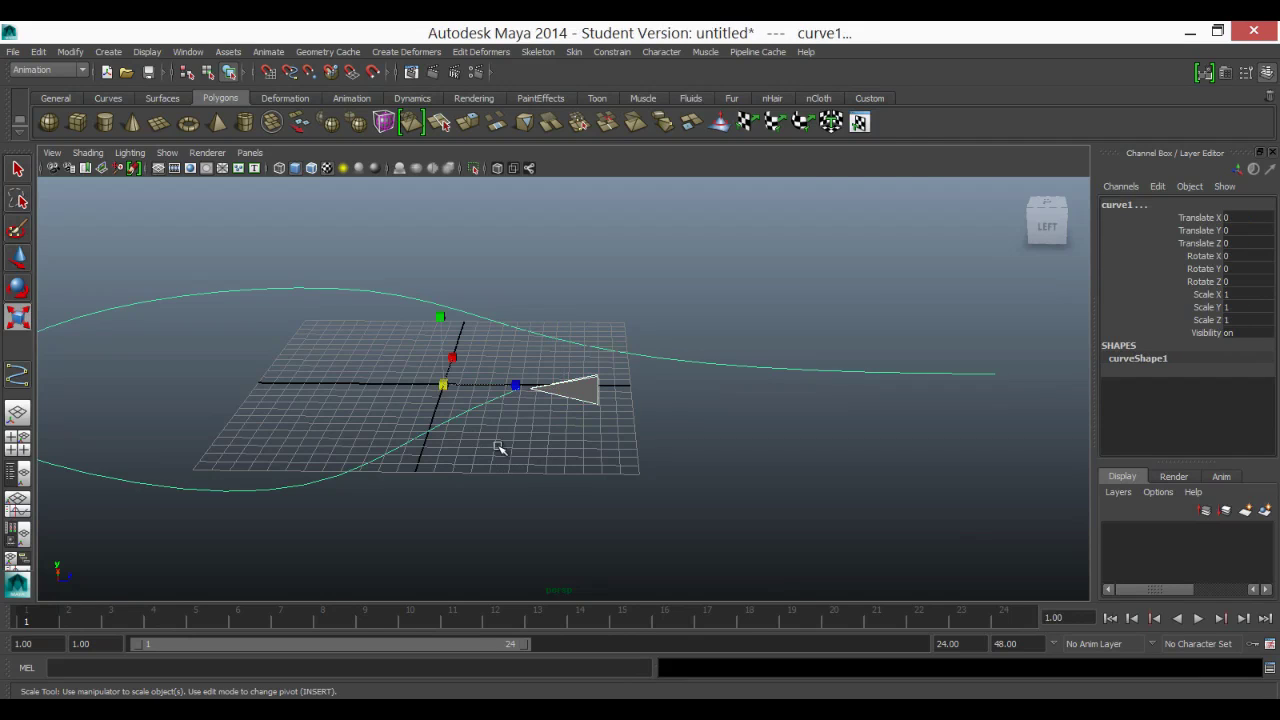
pyautogui.click(266, 51)
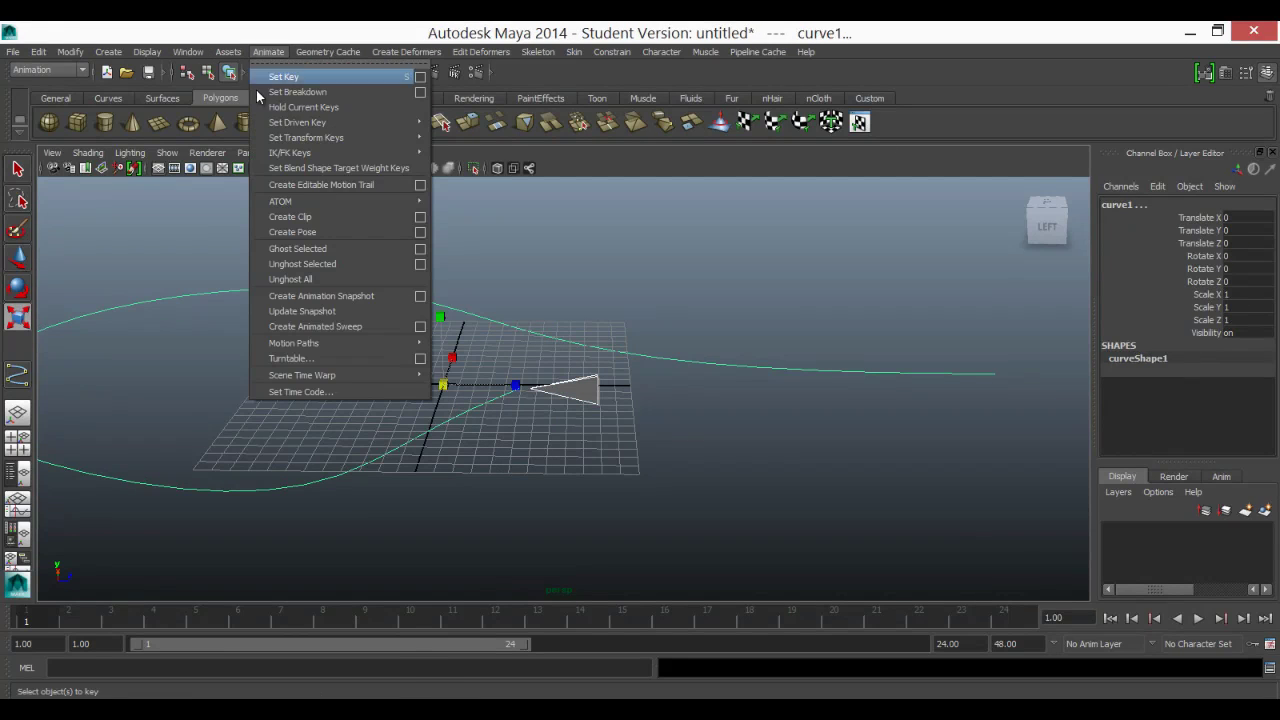
pyautogui.moveTo(328, 343)
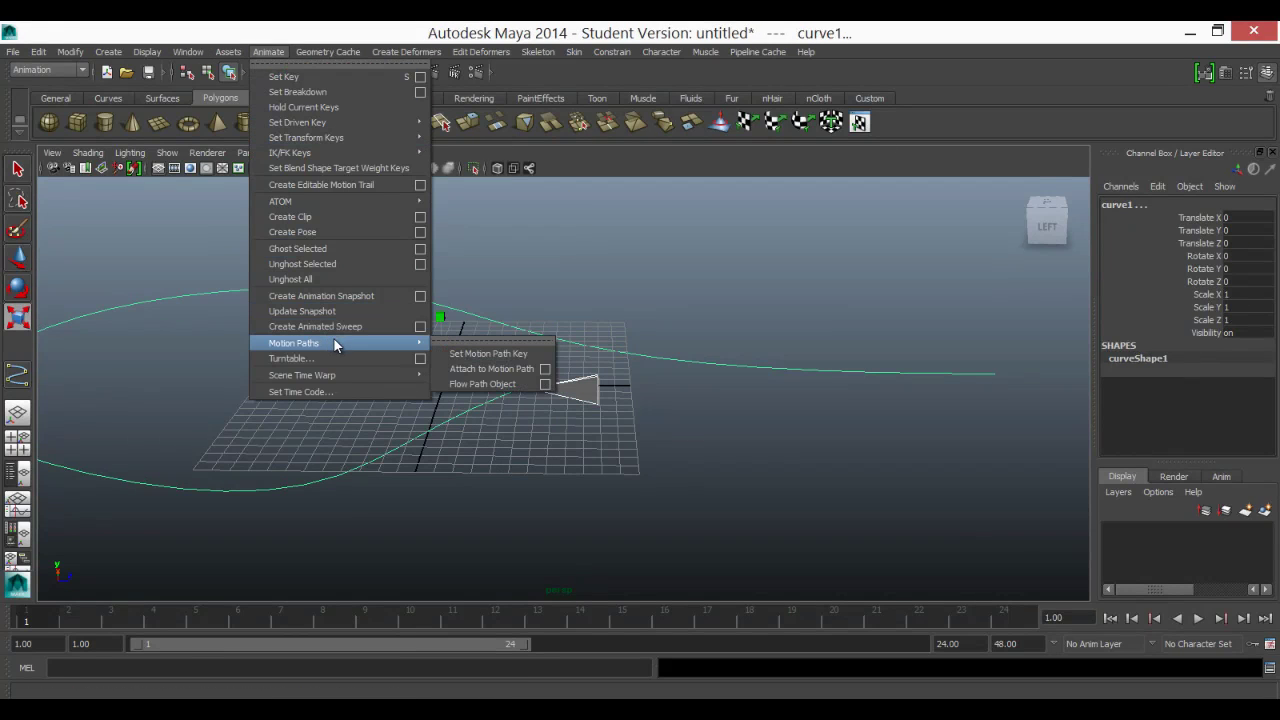
pyautogui.click(547, 368)
pyautogui.moveTo(612, 268); pyautogui.dragTo(862, 117)
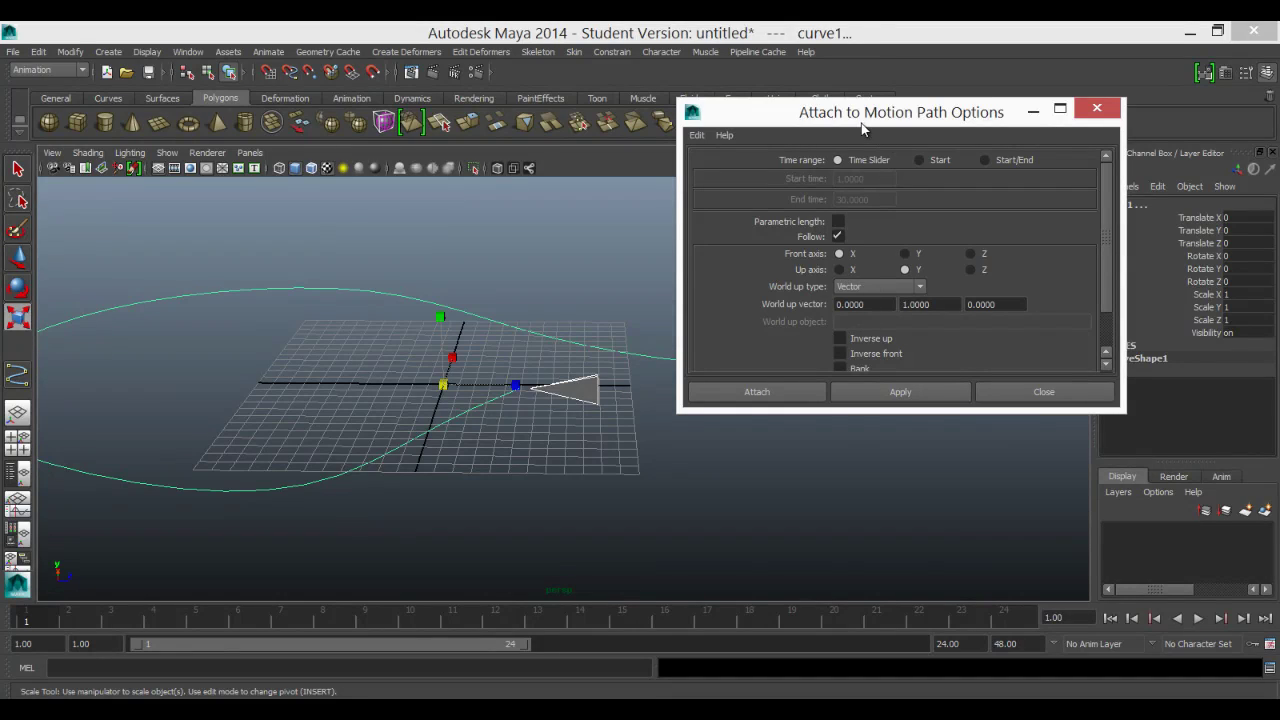
pyautogui.moveTo(856, 117); pyautogui.dragTo(791, 94)
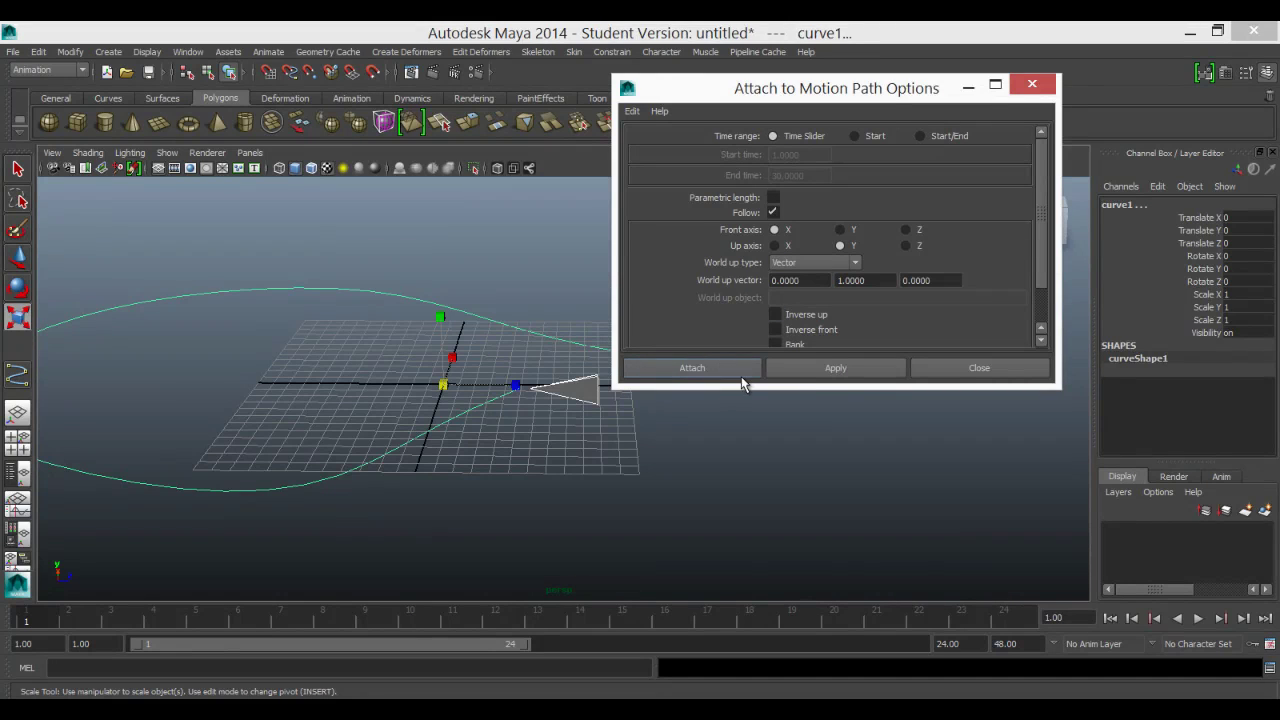
pyautogui.click(686, 371)
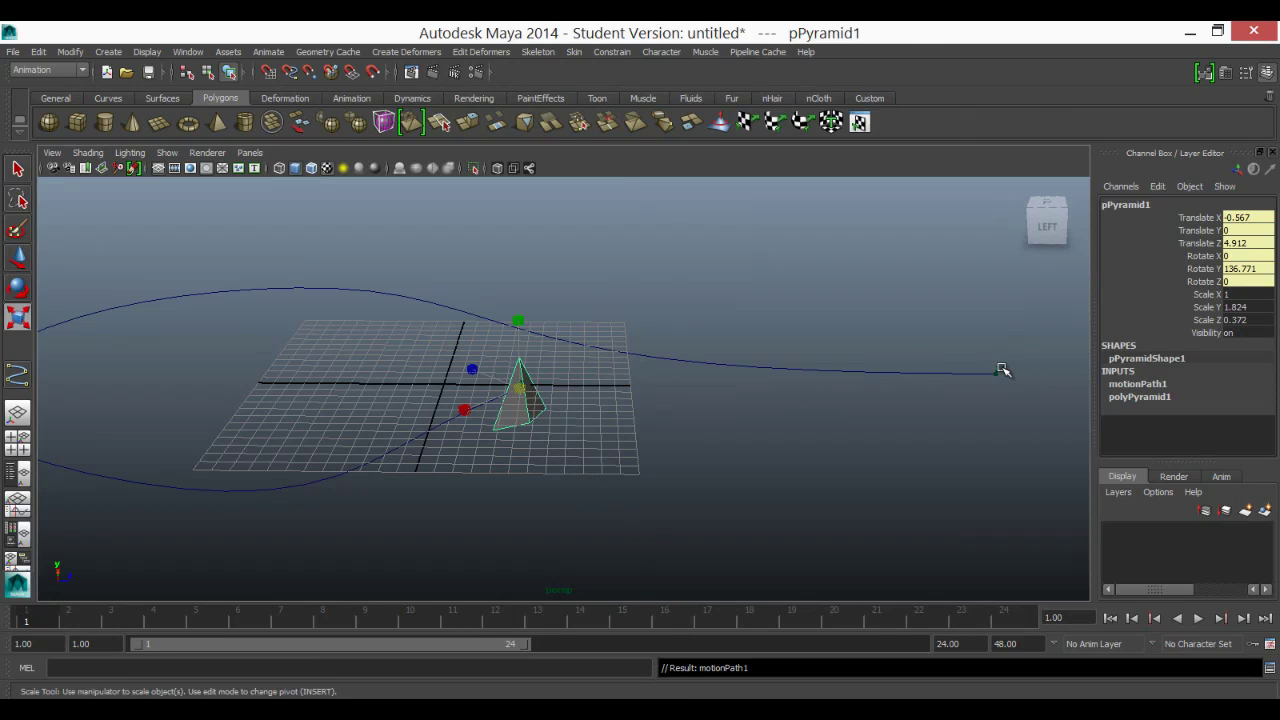
# - Select the marker at the path's end and play the animation to check how the pyramid travels
pyautogui.click(1001, 370)
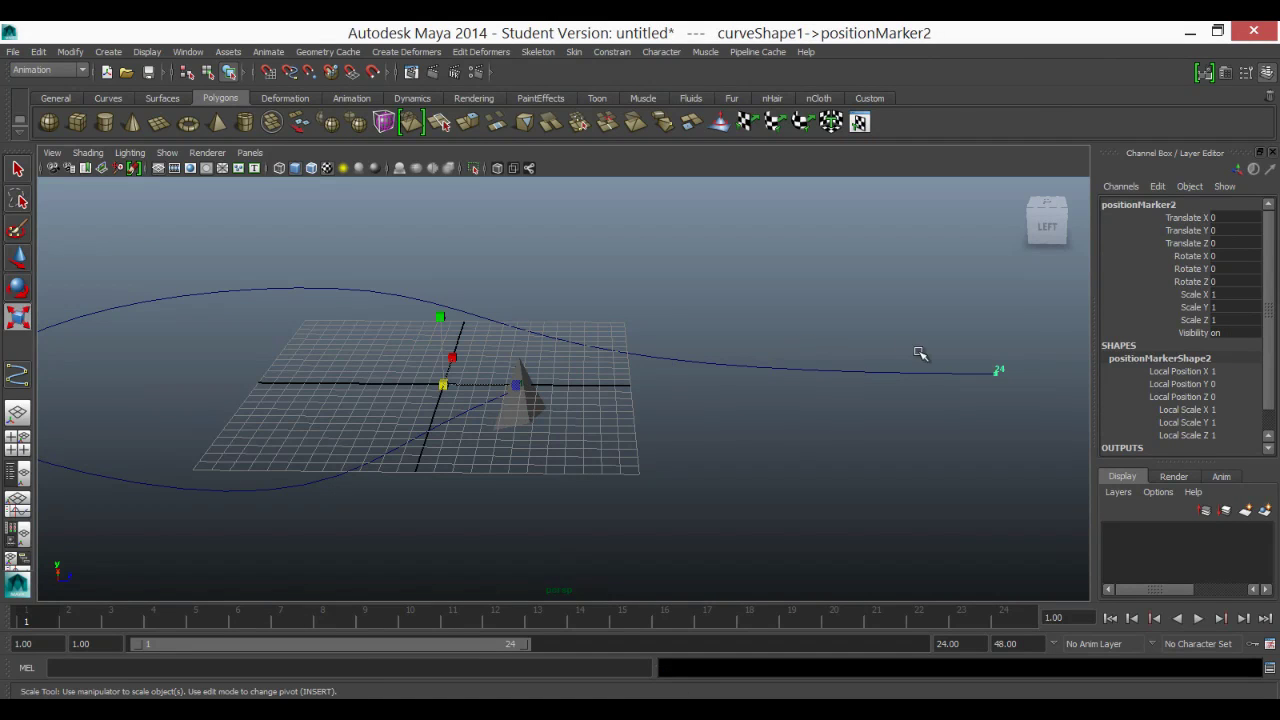
pyautogui.click(1198, 619)
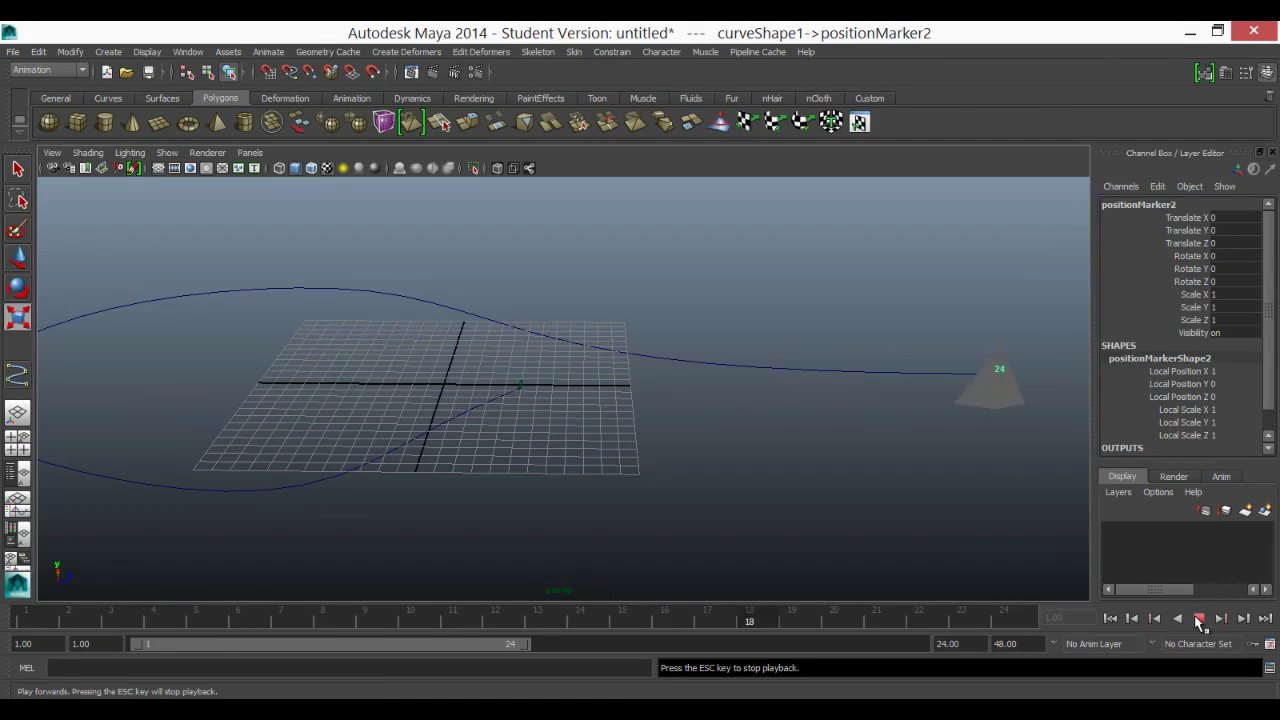
pyautogui.click(1199, 619)
pyautogui.press('r')
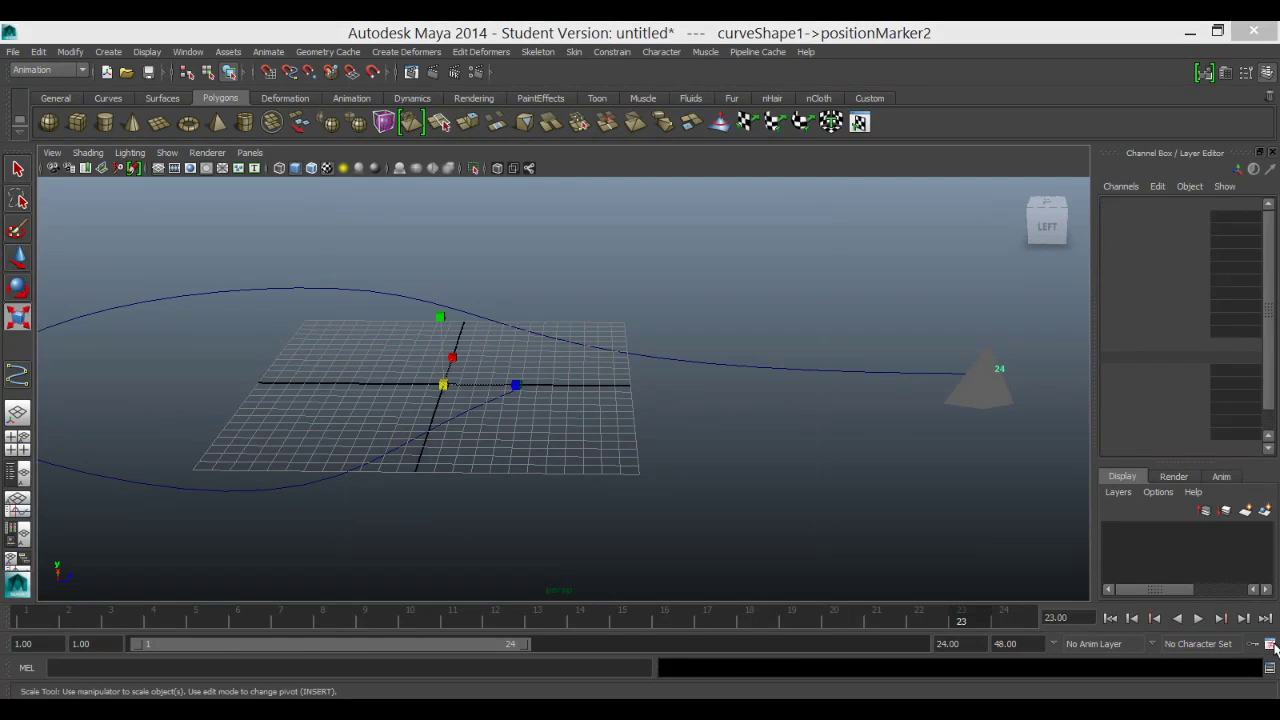
# - Set the playback speed to Real-time [24 fps] in the time slider preferences and save them
pyautogui.click(1270, 645)
pyautogui.click(649, 500)
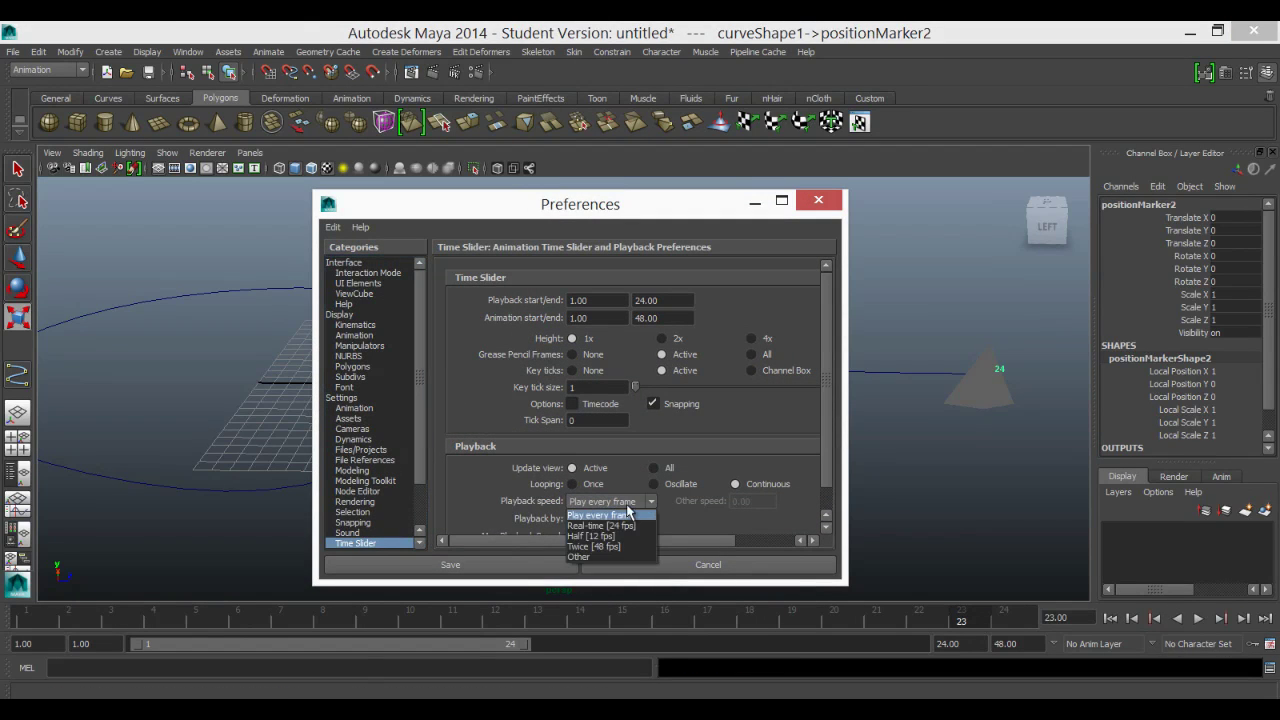
pyautogui.click(606, 524)
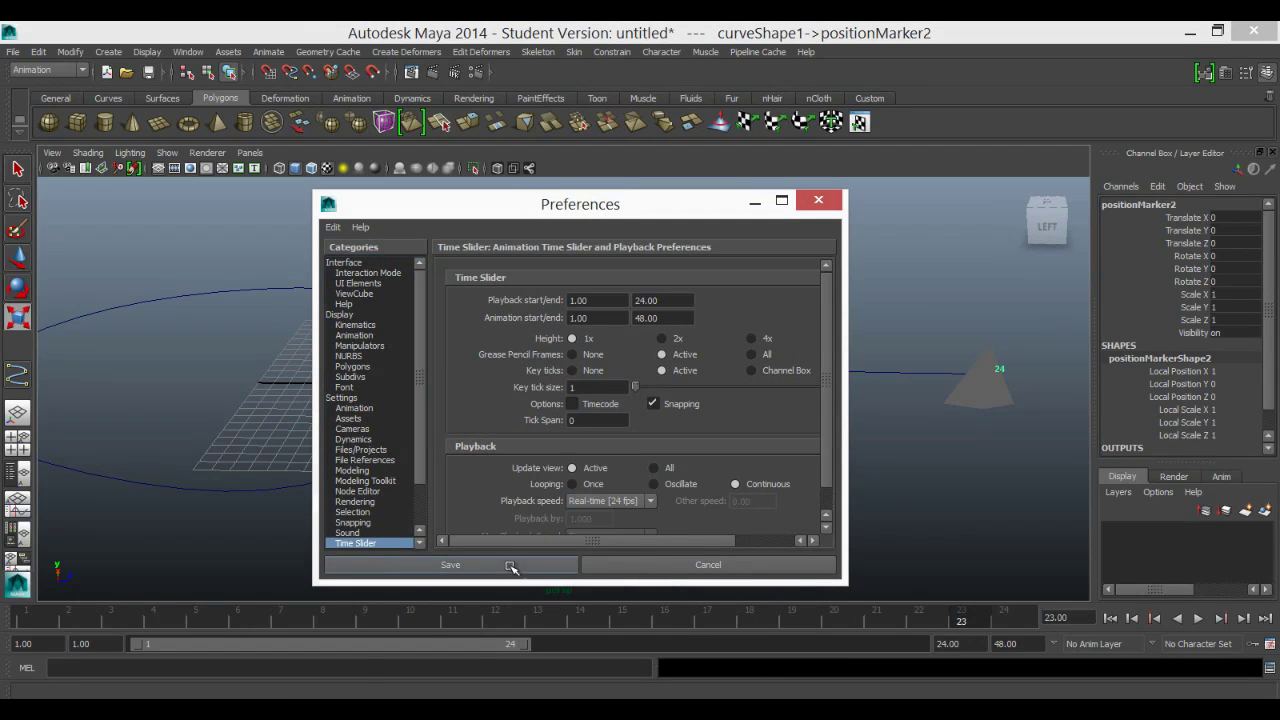
pyautogui.click(514, 564)
# - Rewind the timeline to the start and play the pyramid's motion at real-time speed
pyautogui.moveTo(268, 620); pyautogui.dragTo(28, 620)
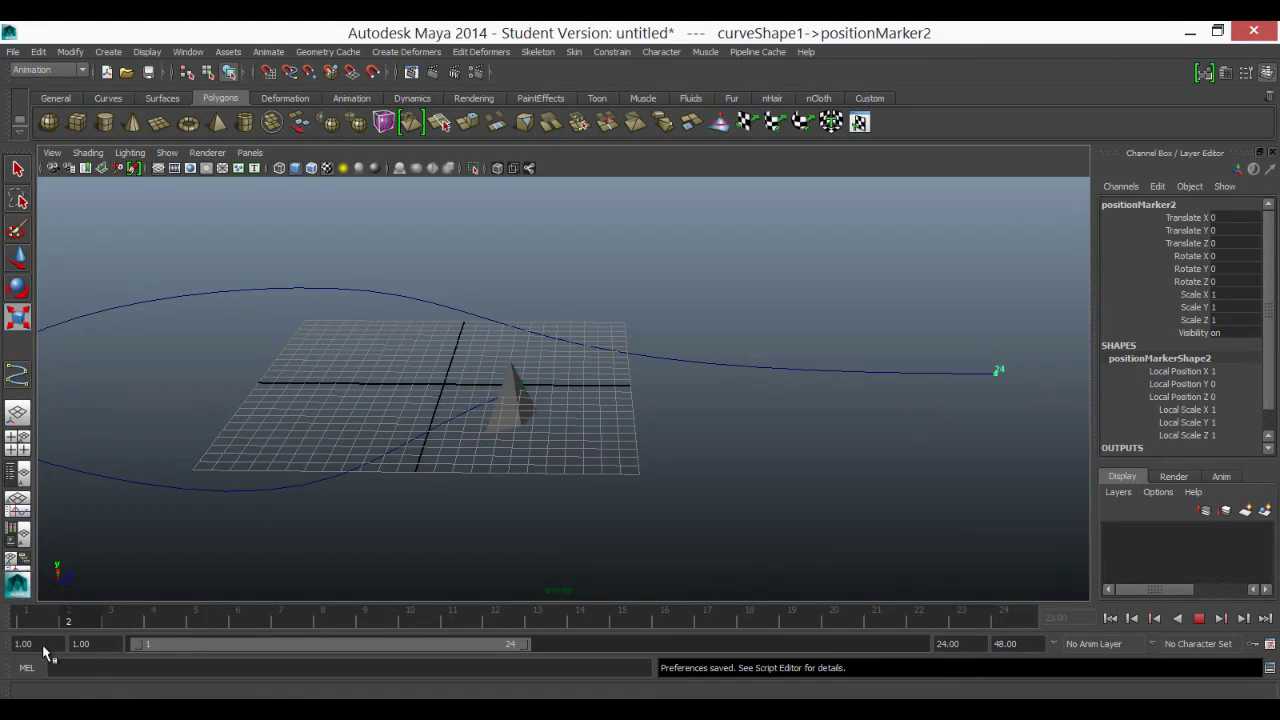
pyautogui.click(1198, 620)
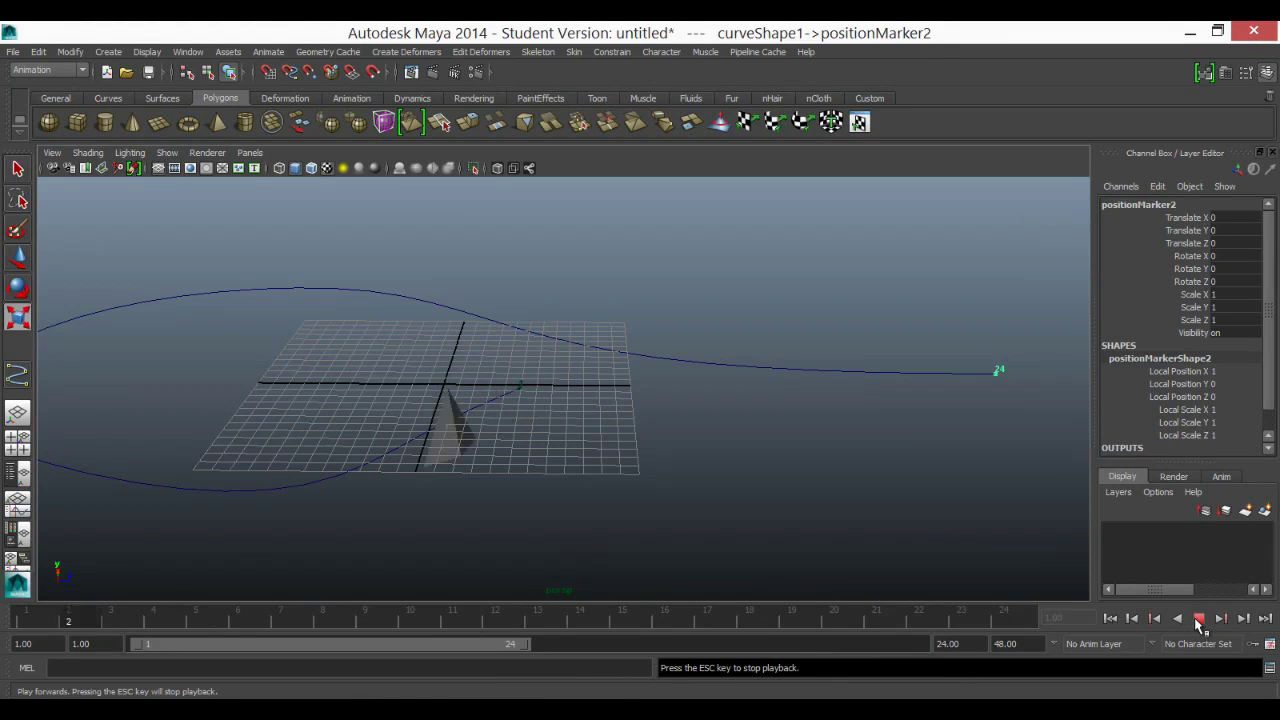
pyautogui.click(1198, 620)
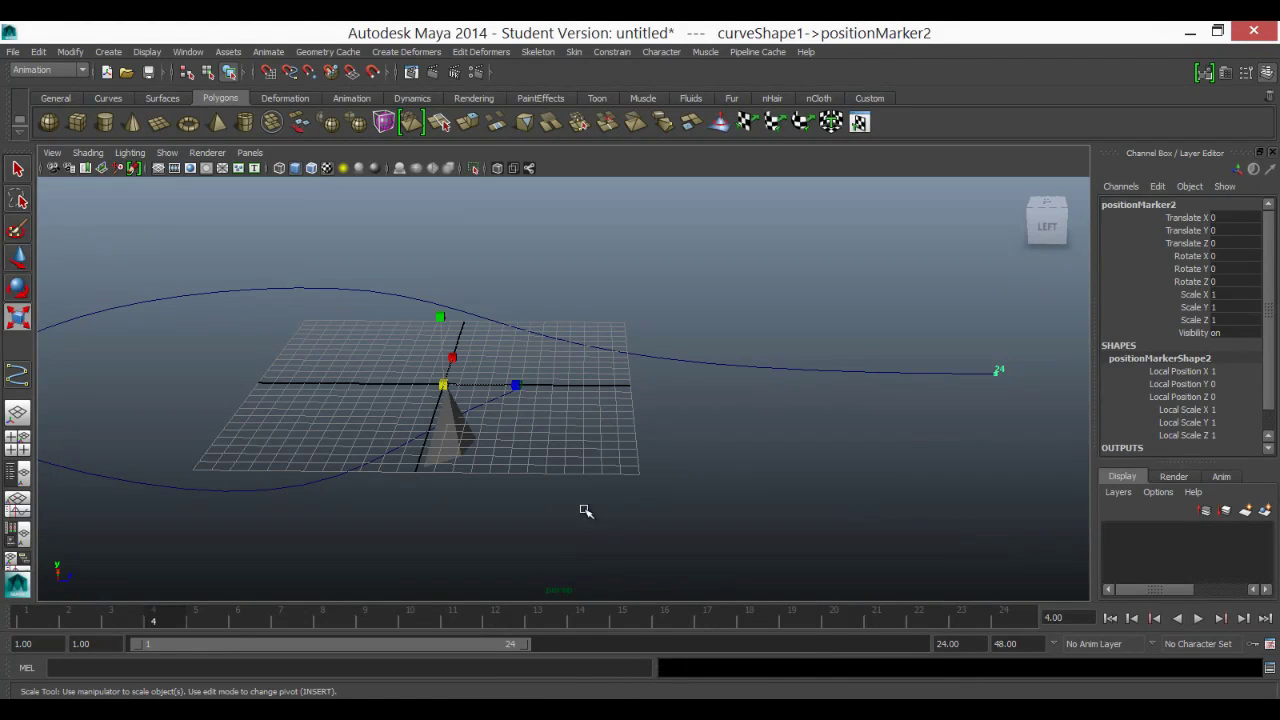
# - Set the pyramid's motion path attributes to front axis Y and up axis Z so its tip points along the curve
pyautogui.click(459, 438)
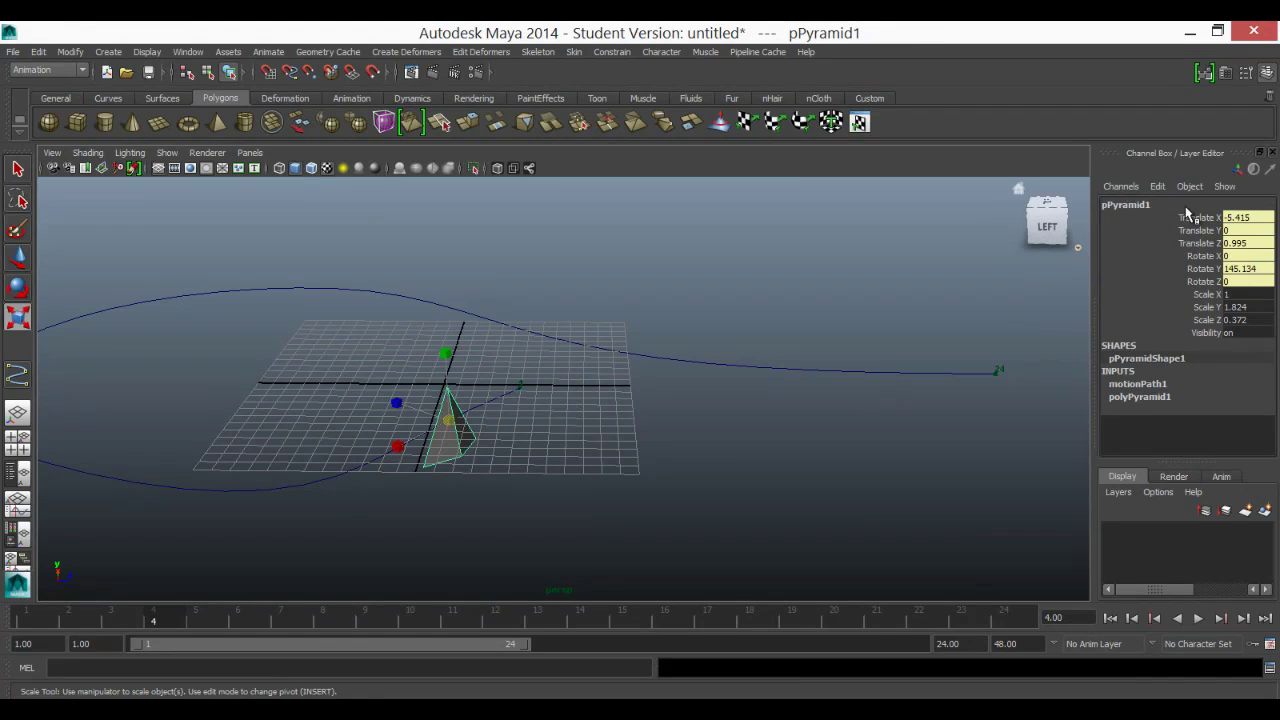
pyautogui.click(1225, 74)
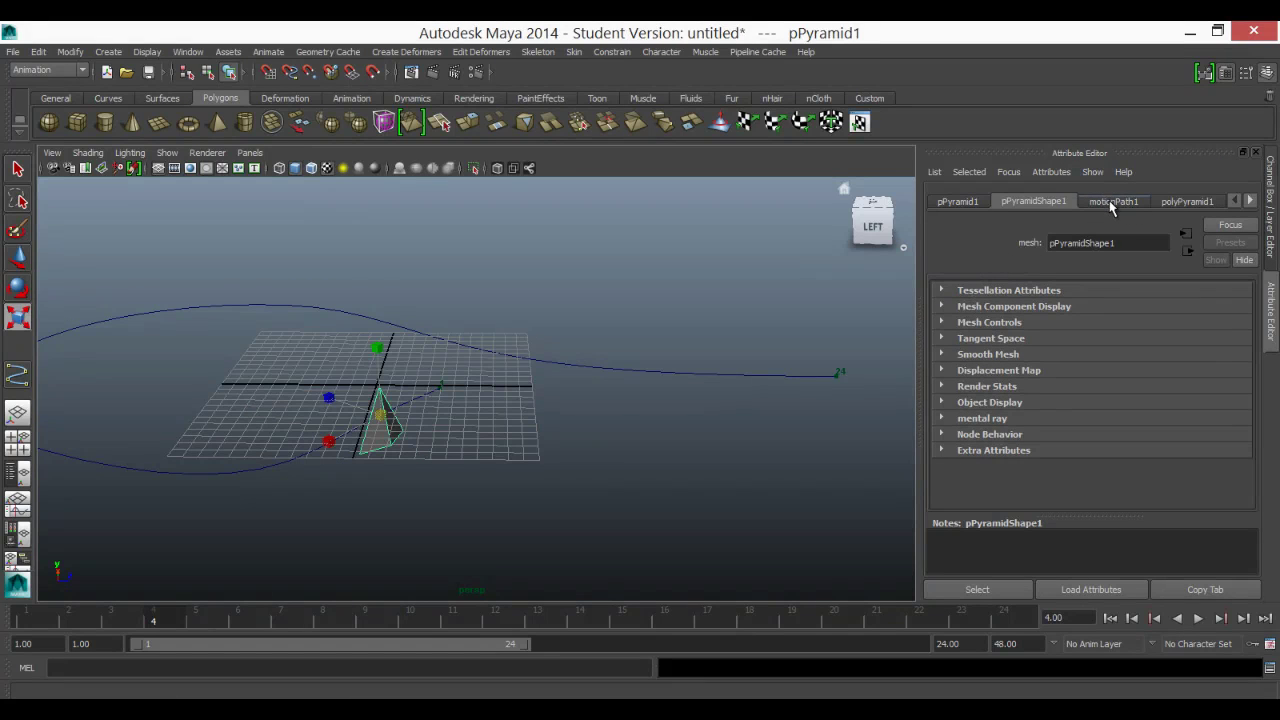
pyautogui.click(1110, 204)
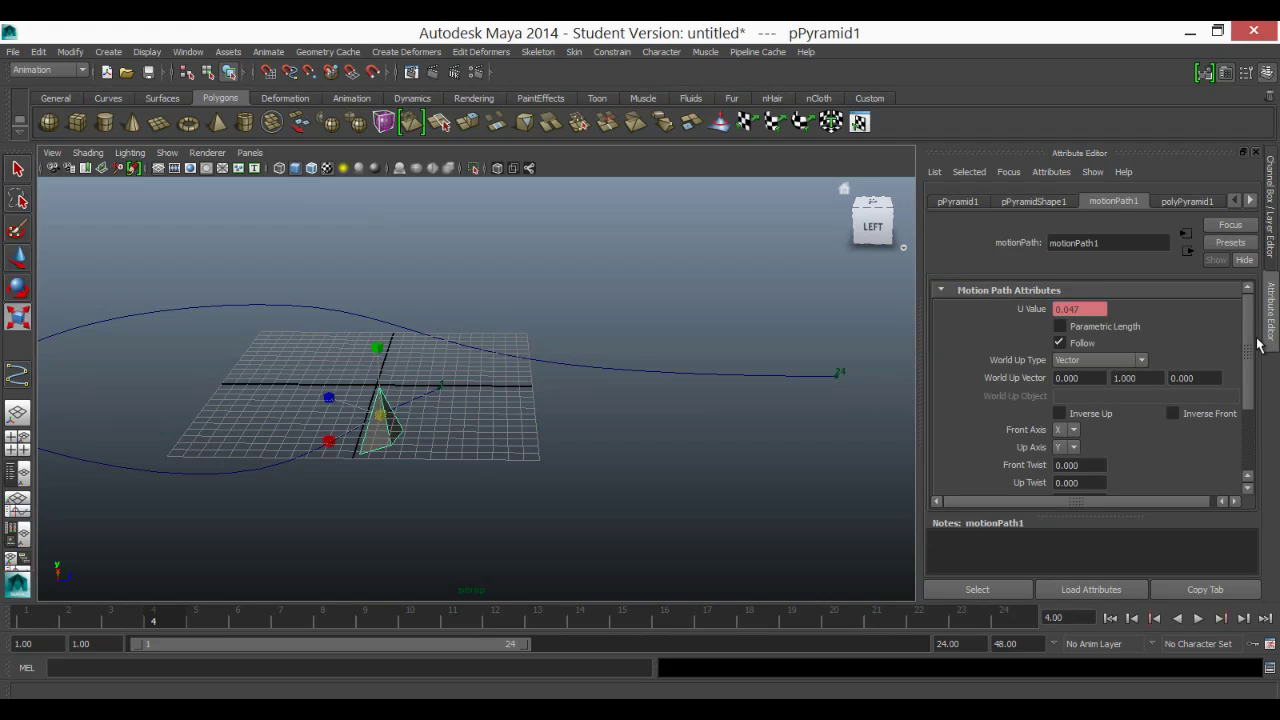
pyautogui.scroll(-3, 1220, 355)
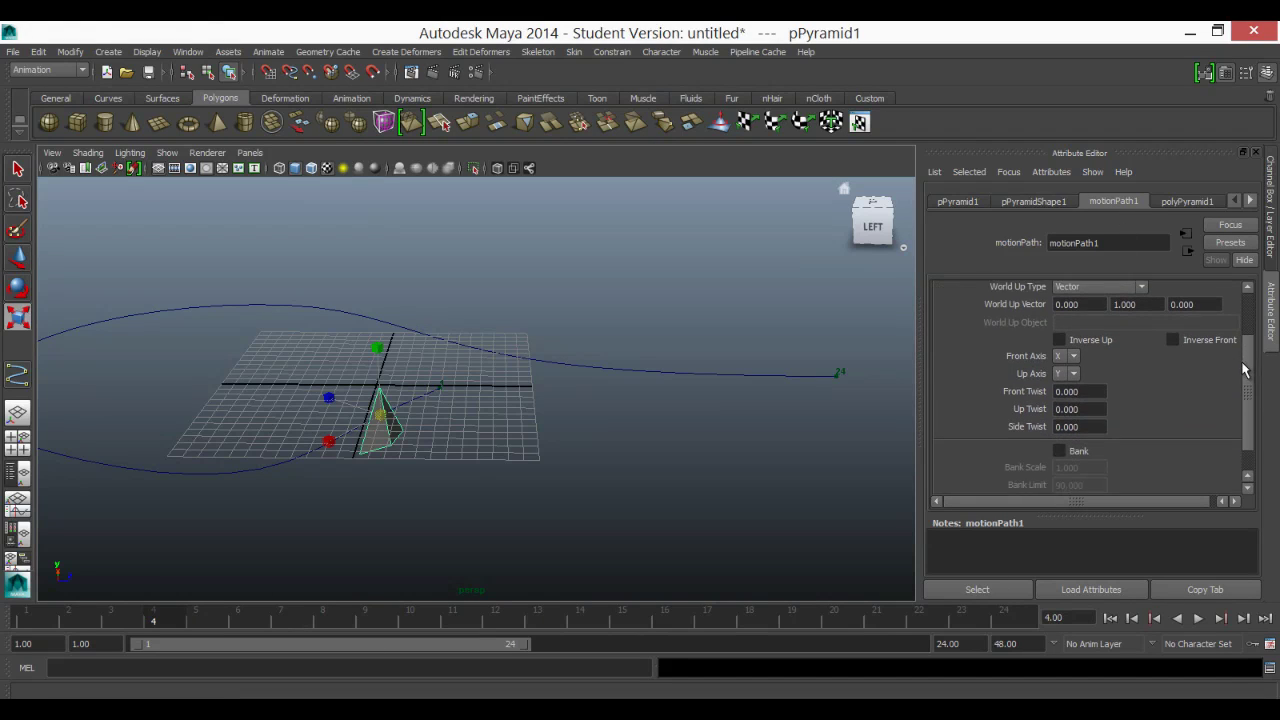
pyautogui.click(1060, 366)
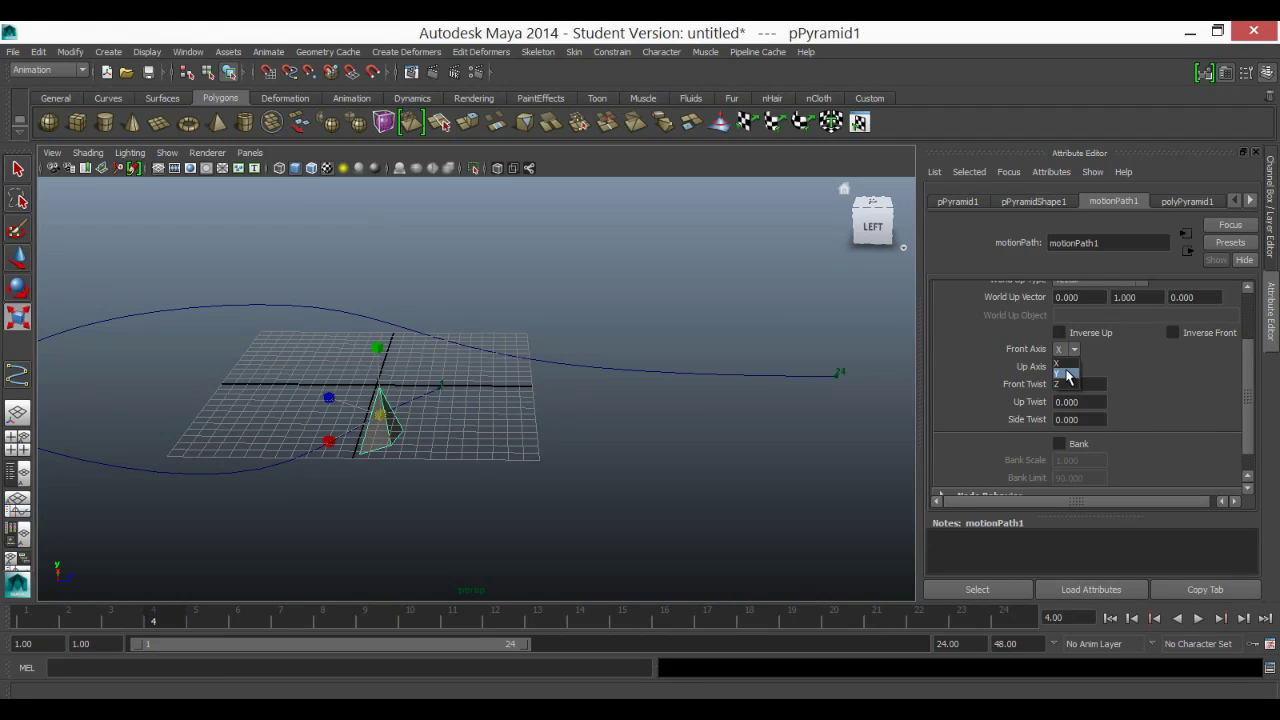
pyautogui.click(1068, 375)
pyautogui.click(1073, 368)
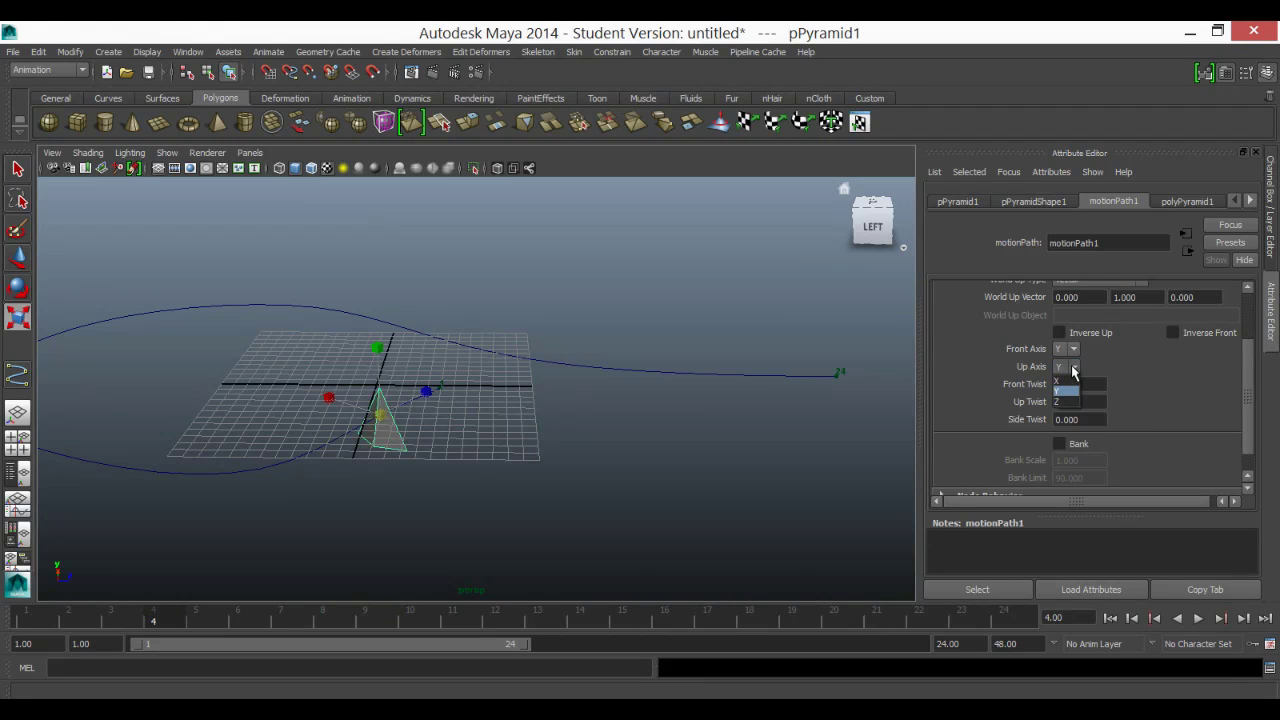
pyautogui.click(1066, 401)
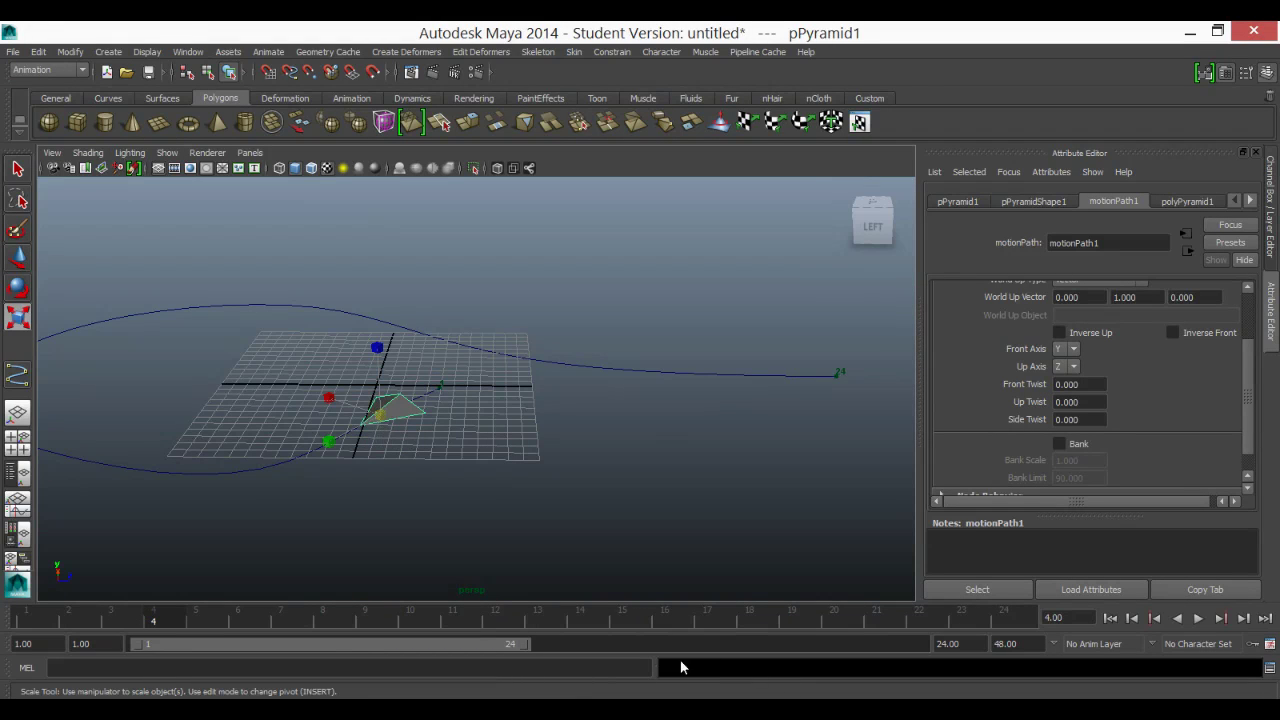
# - Return to frame 1 and play the animation to check the pyramid's new orientation along the curve
pyautogui.moveTo(106, 621); pyautogui.dragTo(71, 632)
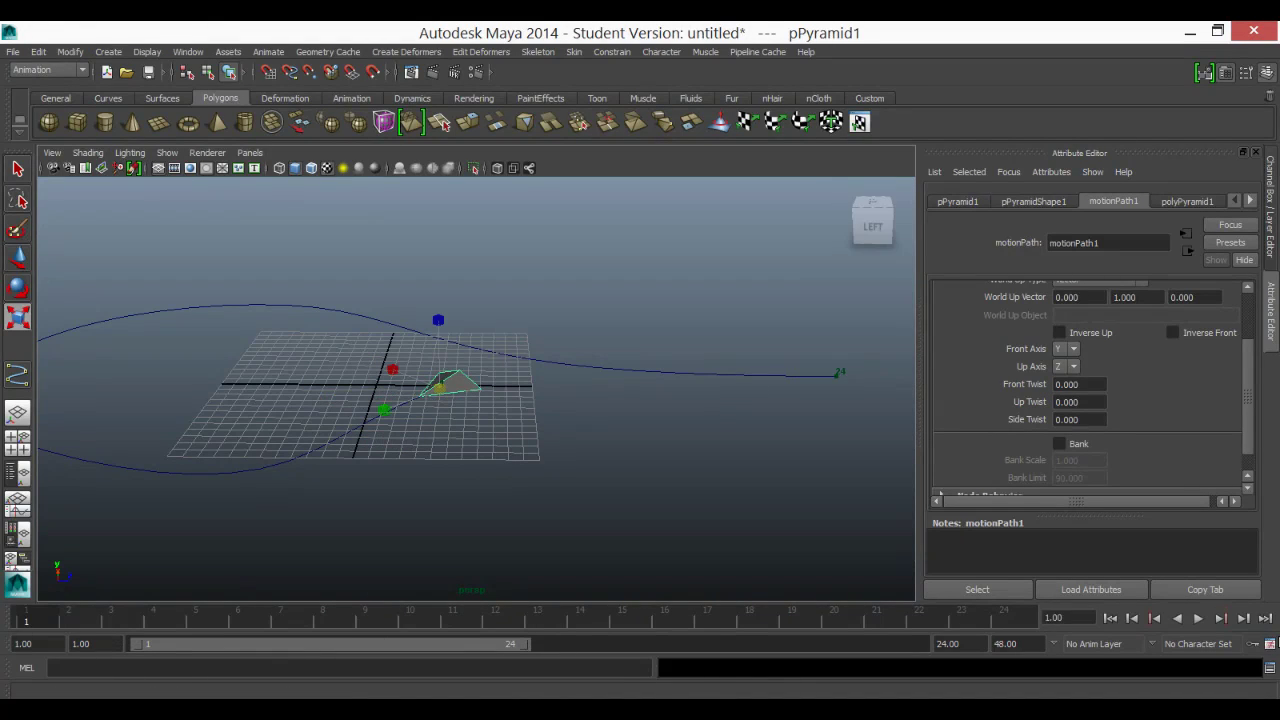
pyautogui.click(1199, 619)
pyautogui.click(1201, 620)
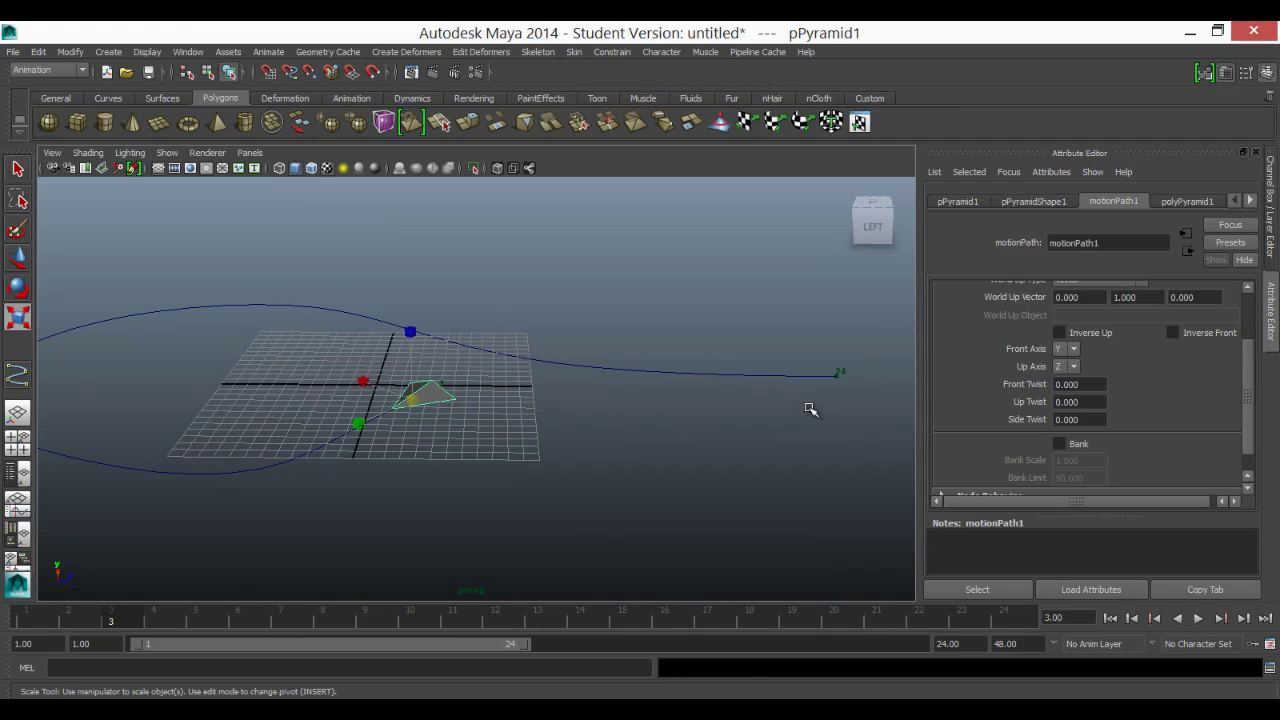
# - Select the position marker at the curve's end and set its time to 48
pyautogui.click(840, 374)
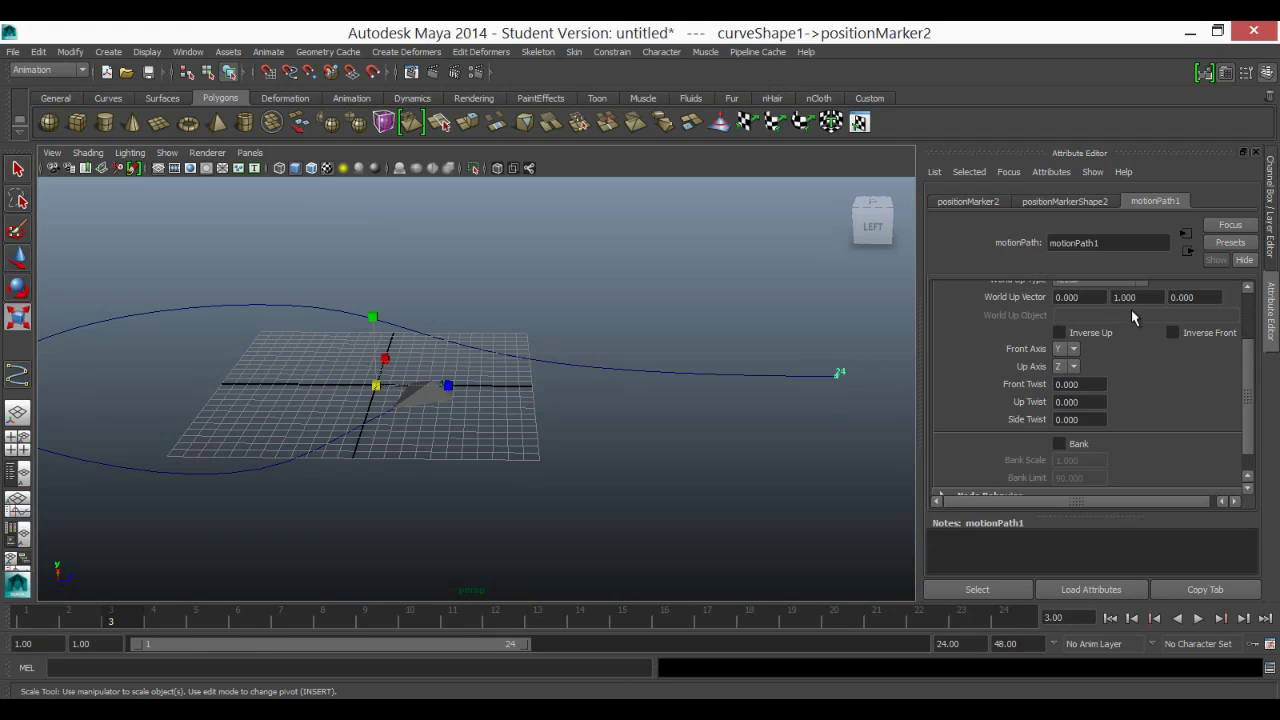
pyautogui.scroll(3, 1120, 320)
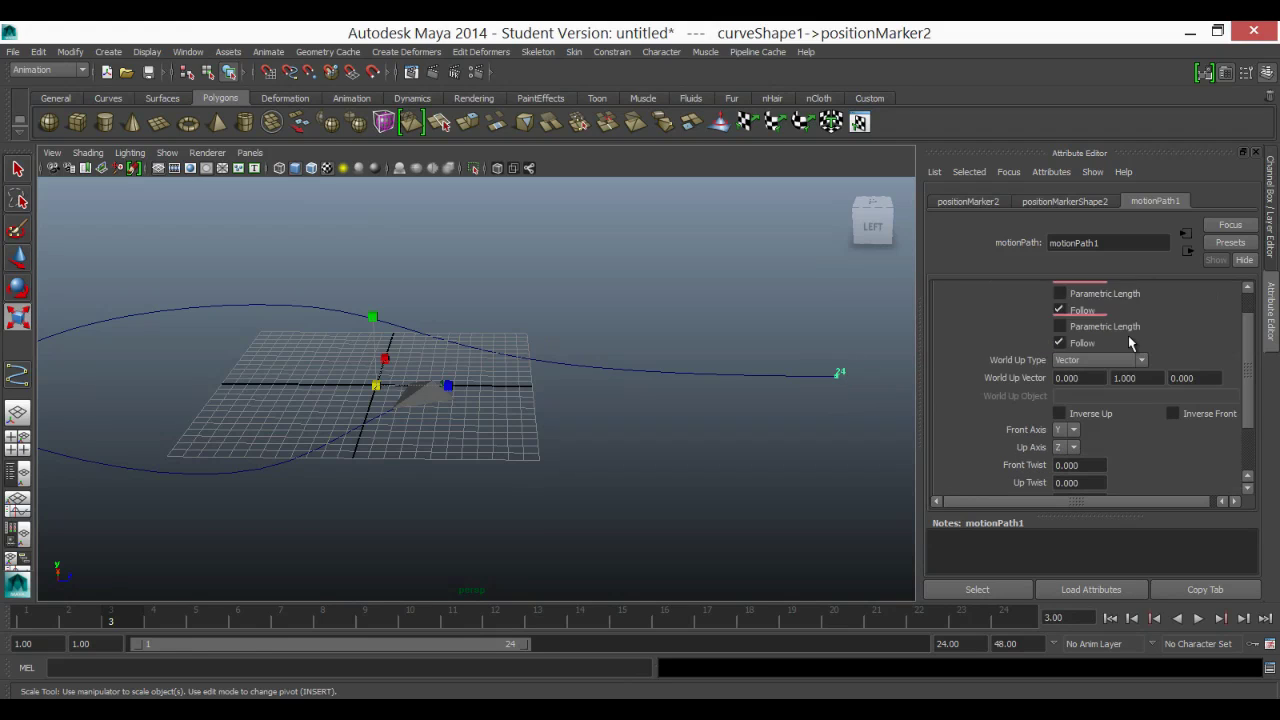
pyautogui.click(1070, 204)
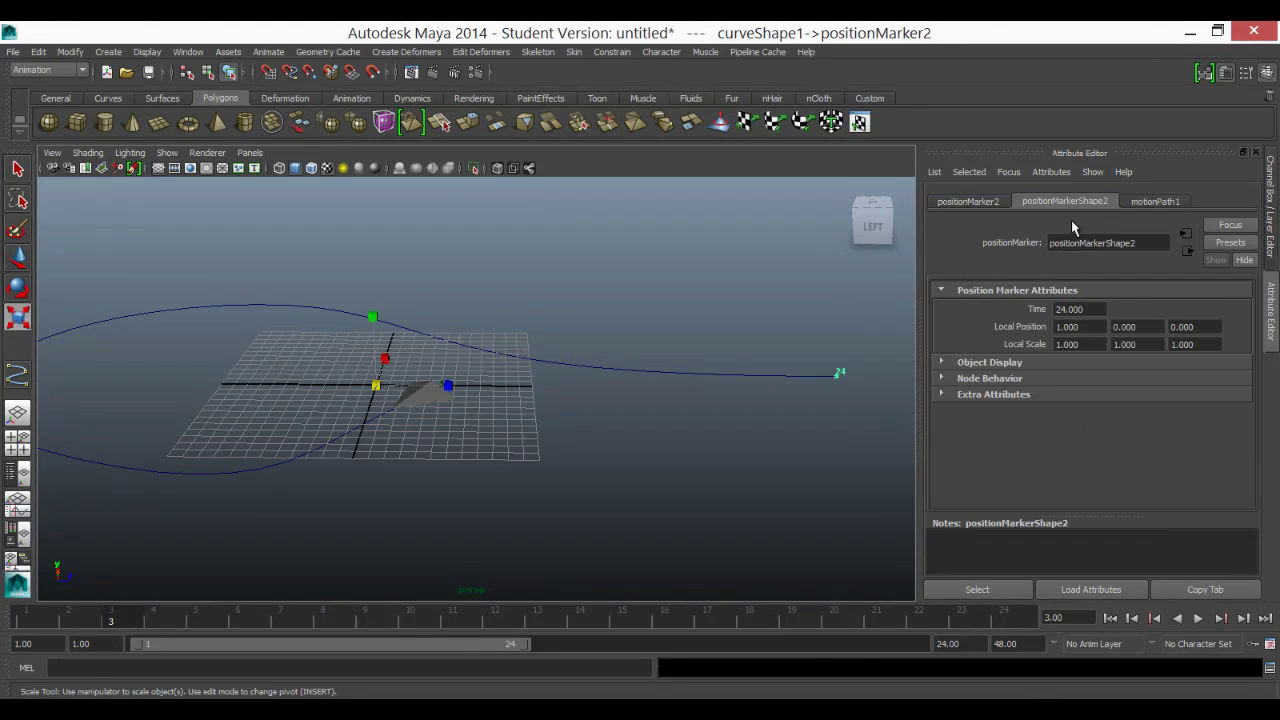
pyautogui.click(1069, 309)
pyautogui.press('BackSpace')
pyautogui.press('BackSpace')
pyautogui.press('BackSpace')
pyautogui.write('48')
# - Extend the end of the playback range to frame 100
pyautogui.doubleClick(955, 644)
pyautogui.write('100')
pyautogui.press('Return')
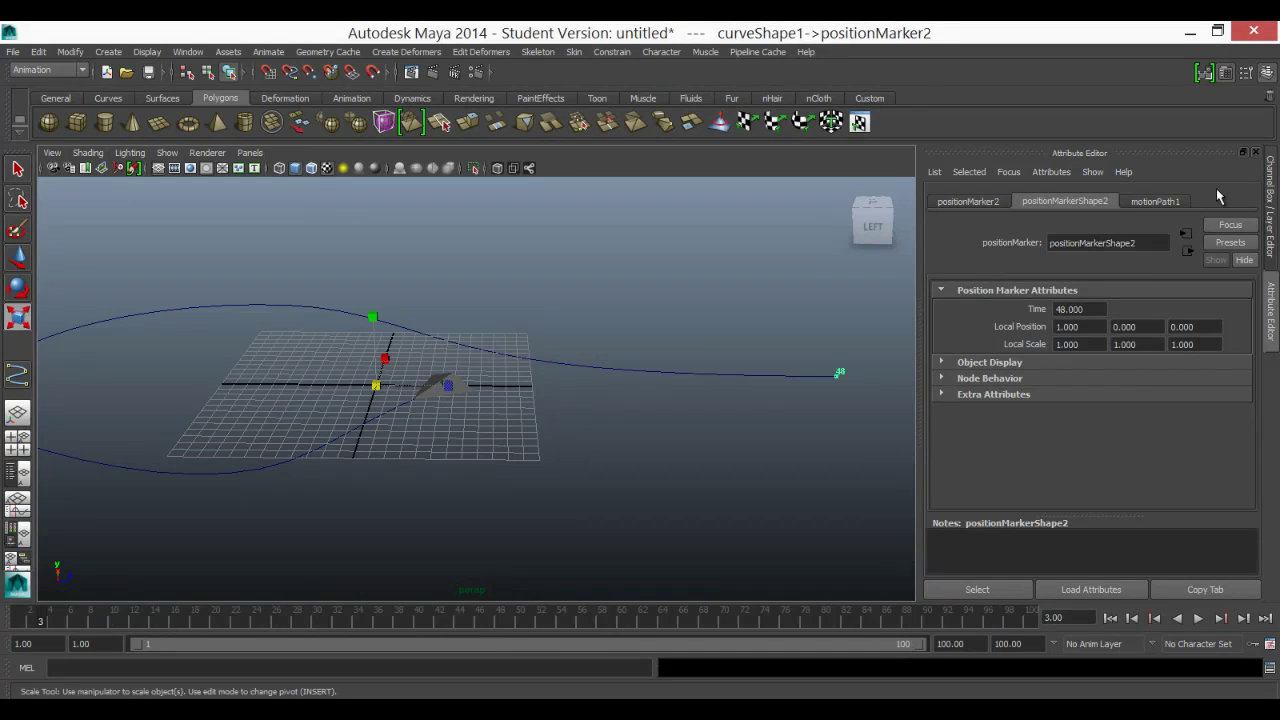
# - Set the end position marker's time to 75 and play the animation to check the slower motion
pyautogui.click(1065, 309)
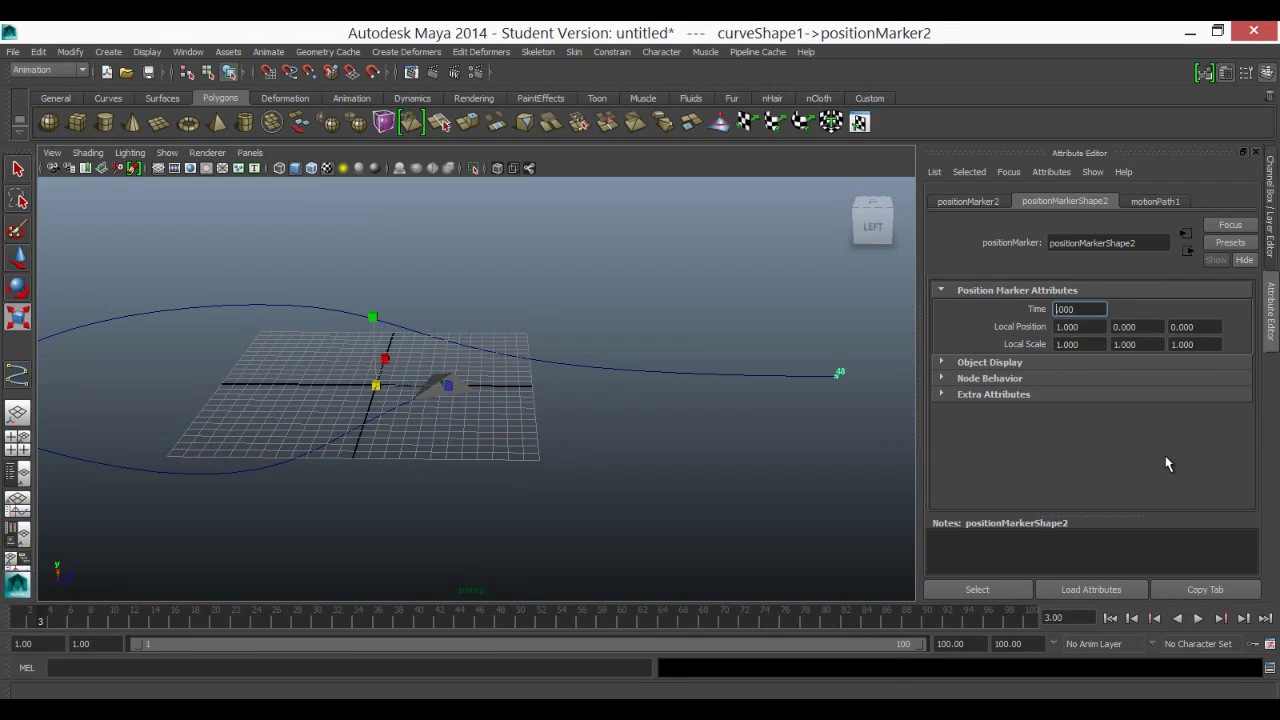
pyautogui.press('Return')
pyautogui.click(856, 540)
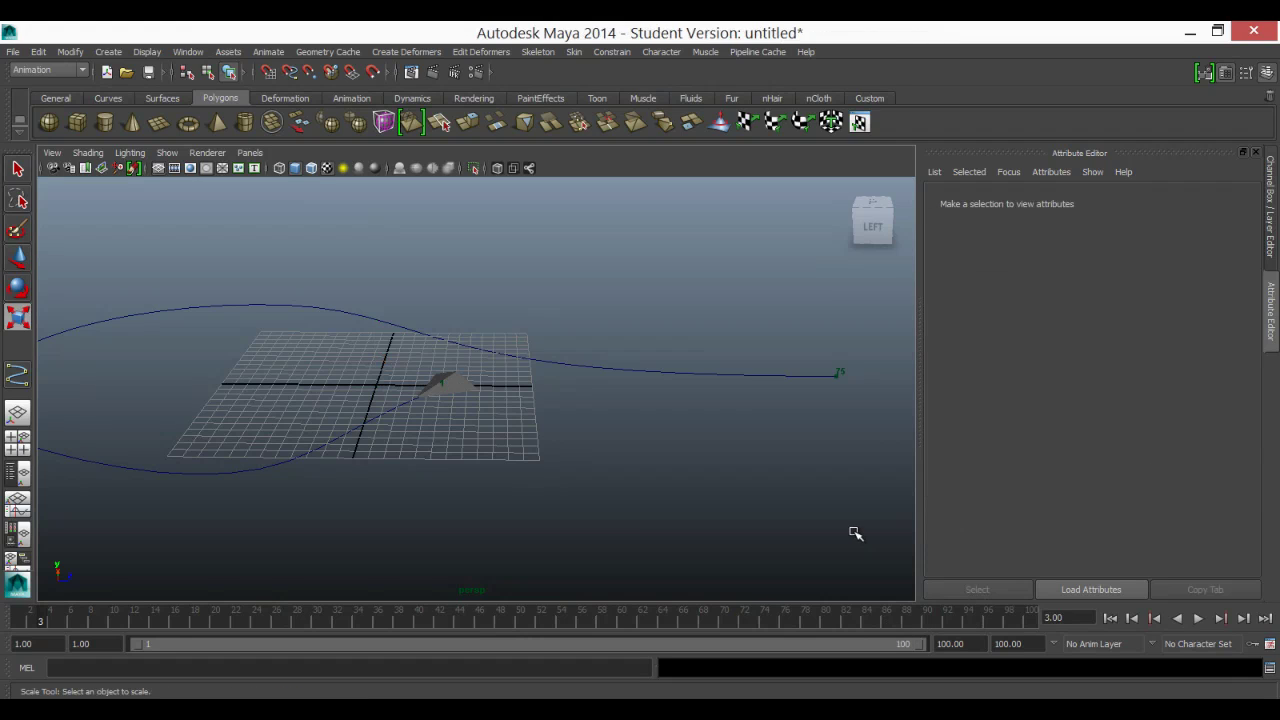
pyautogui.click(1198, 619)
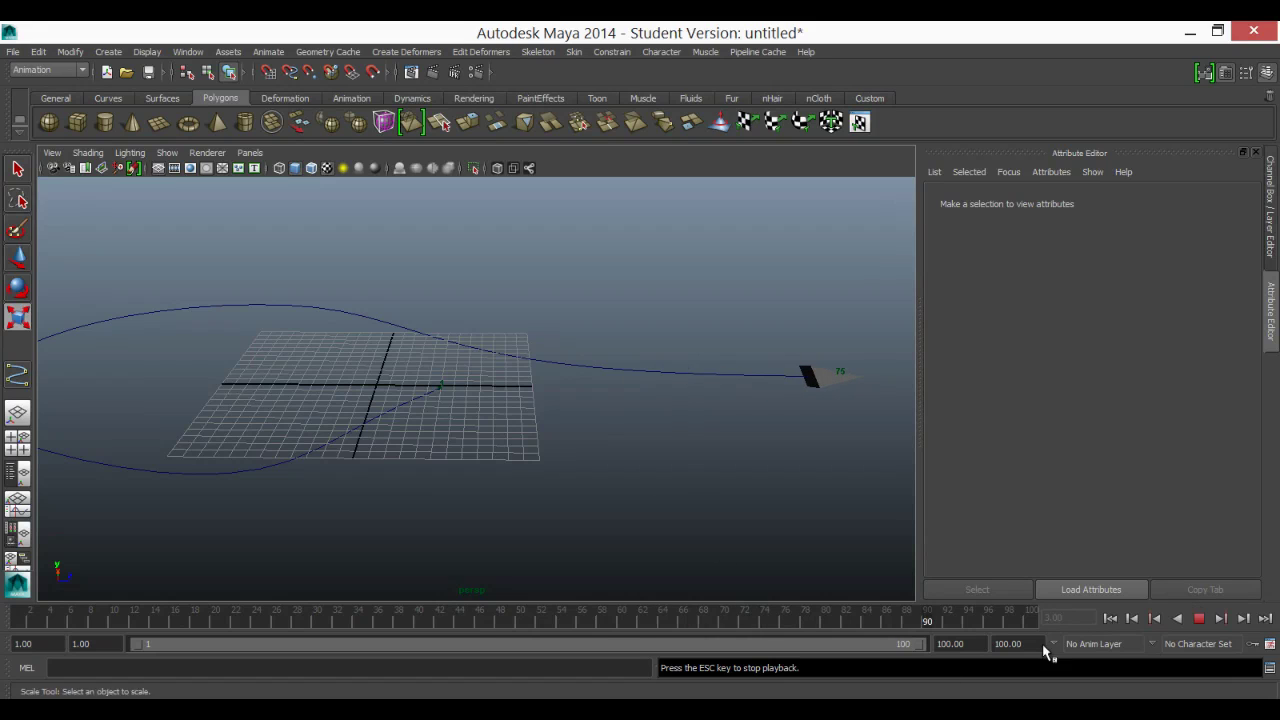
pyautogui.click(1199, 619)
# - Turn off Follow in the pyramid's motion path attributes and play the animation to see the effect
pyautogui.scroll(-3, 256, 388)
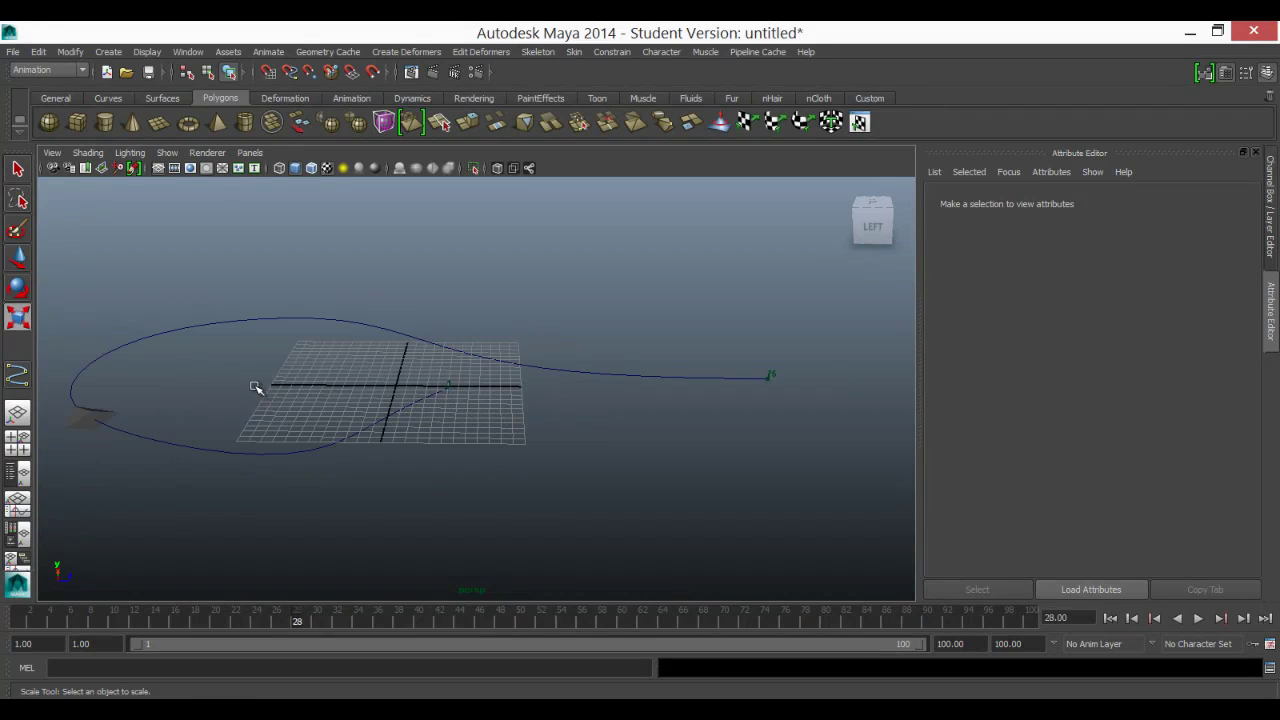
pyautogui.click(105, 420)
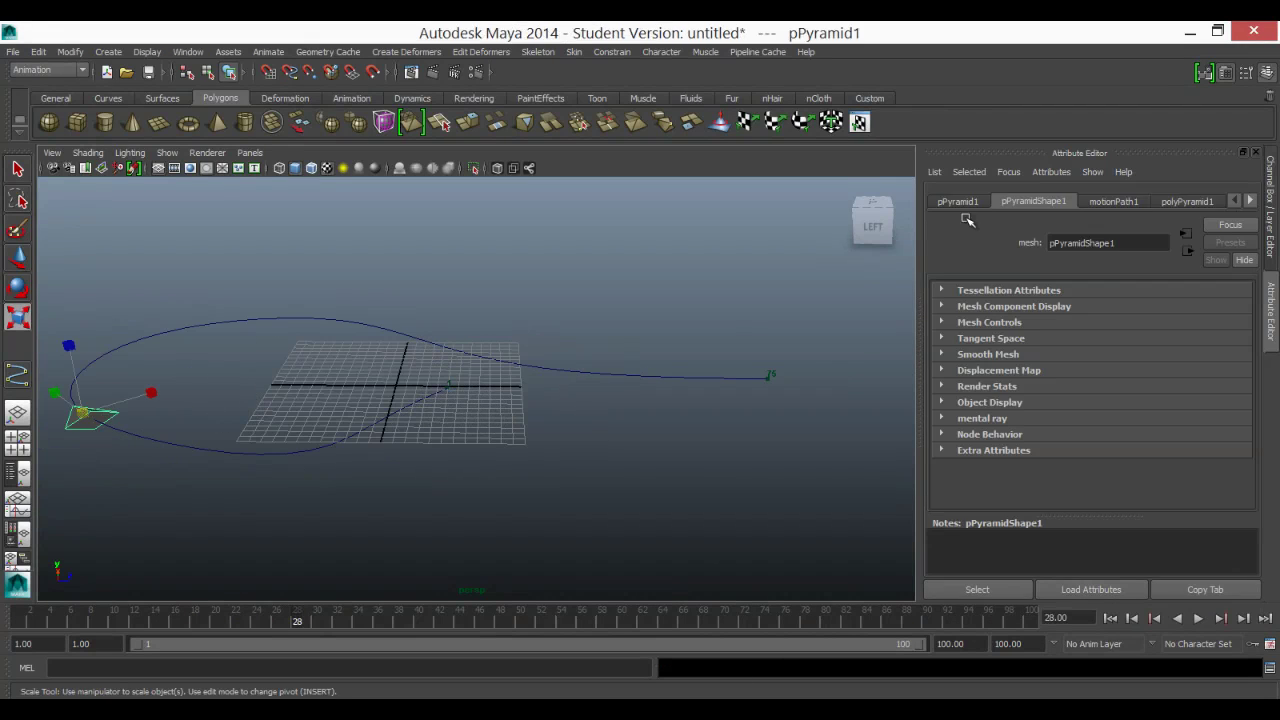
pyautogui.click(1114, 202)
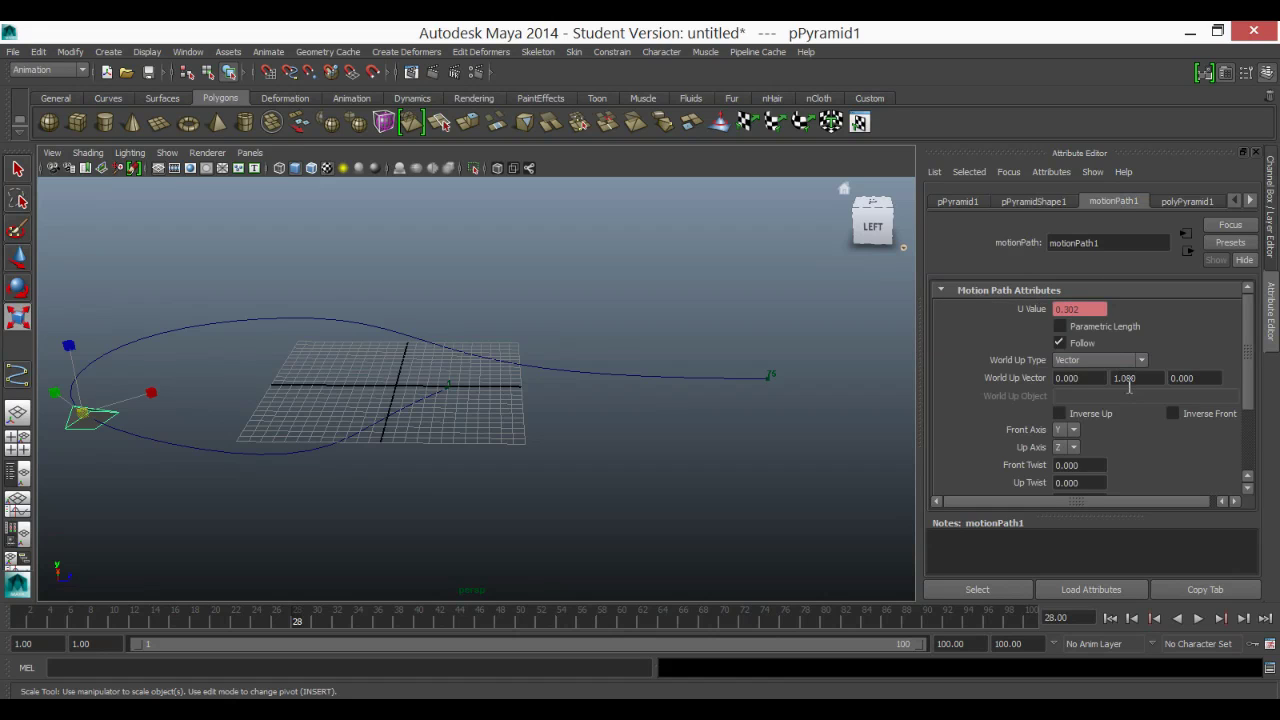
pyautogui.moveTo(1247, 372); pyautogui.dragTo(1237, 417)
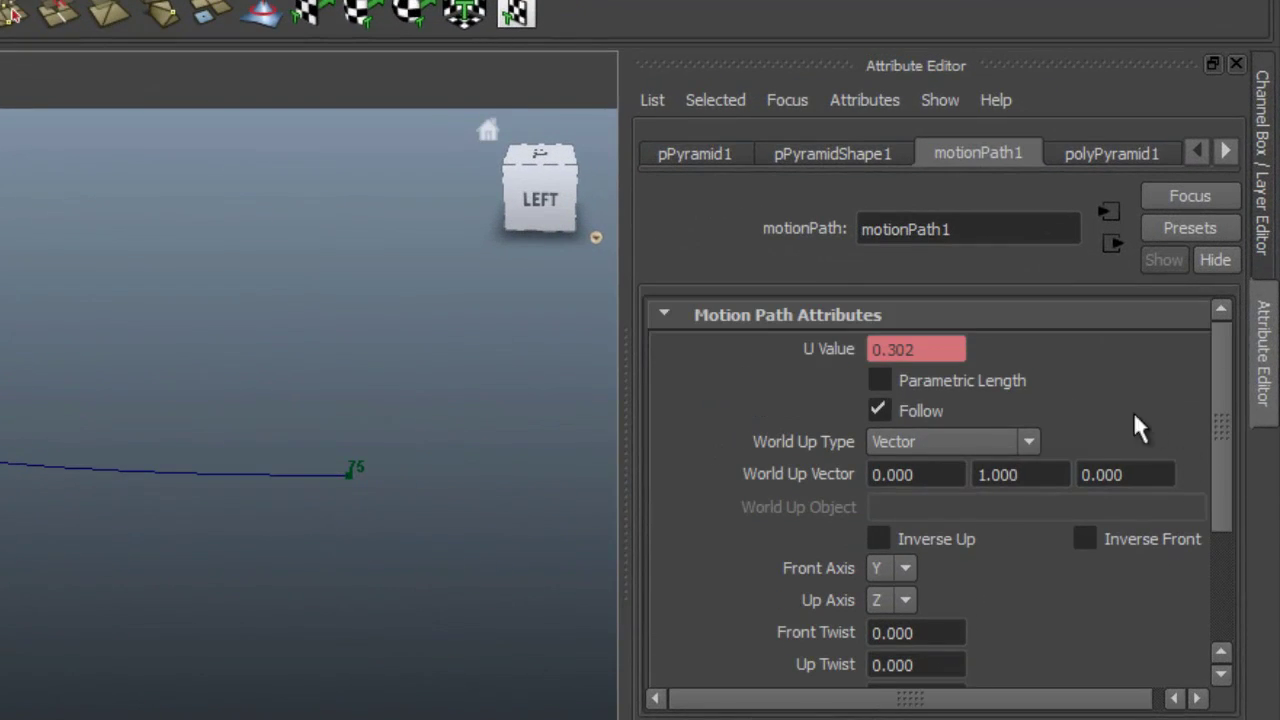
pyautogui.click(879, 410)
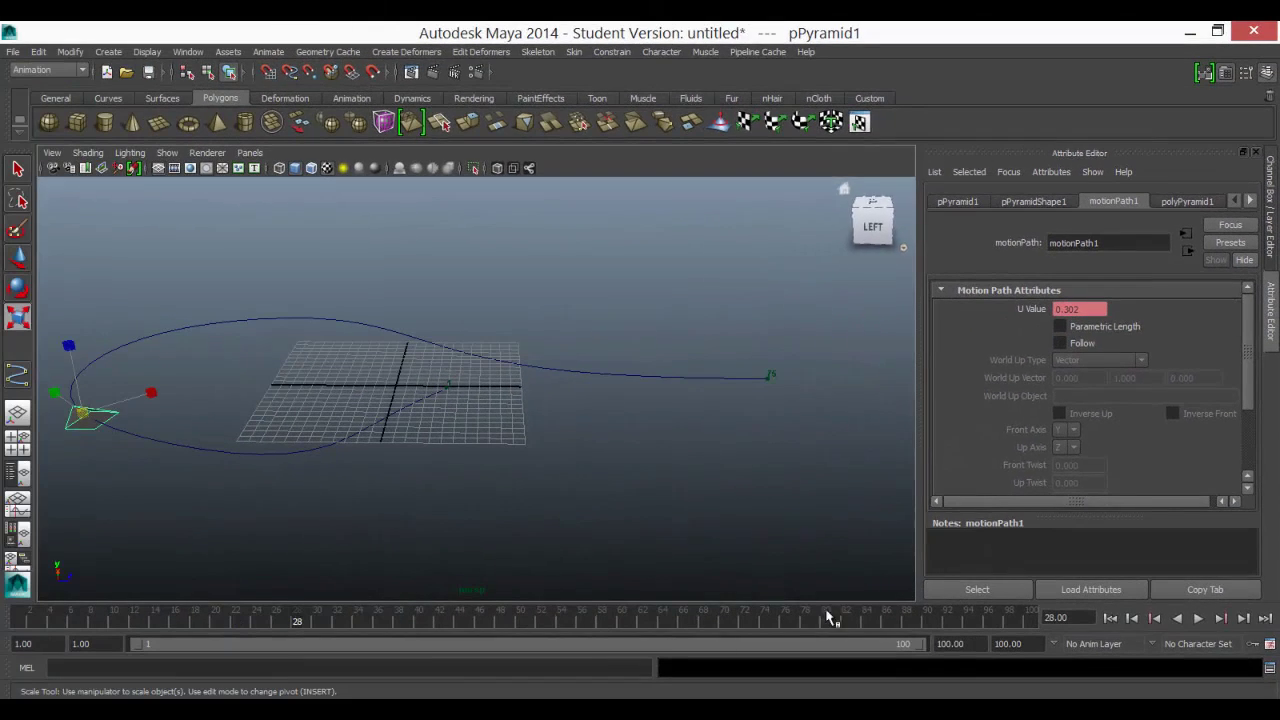
pyautogui.hotkey('alt', 'v')
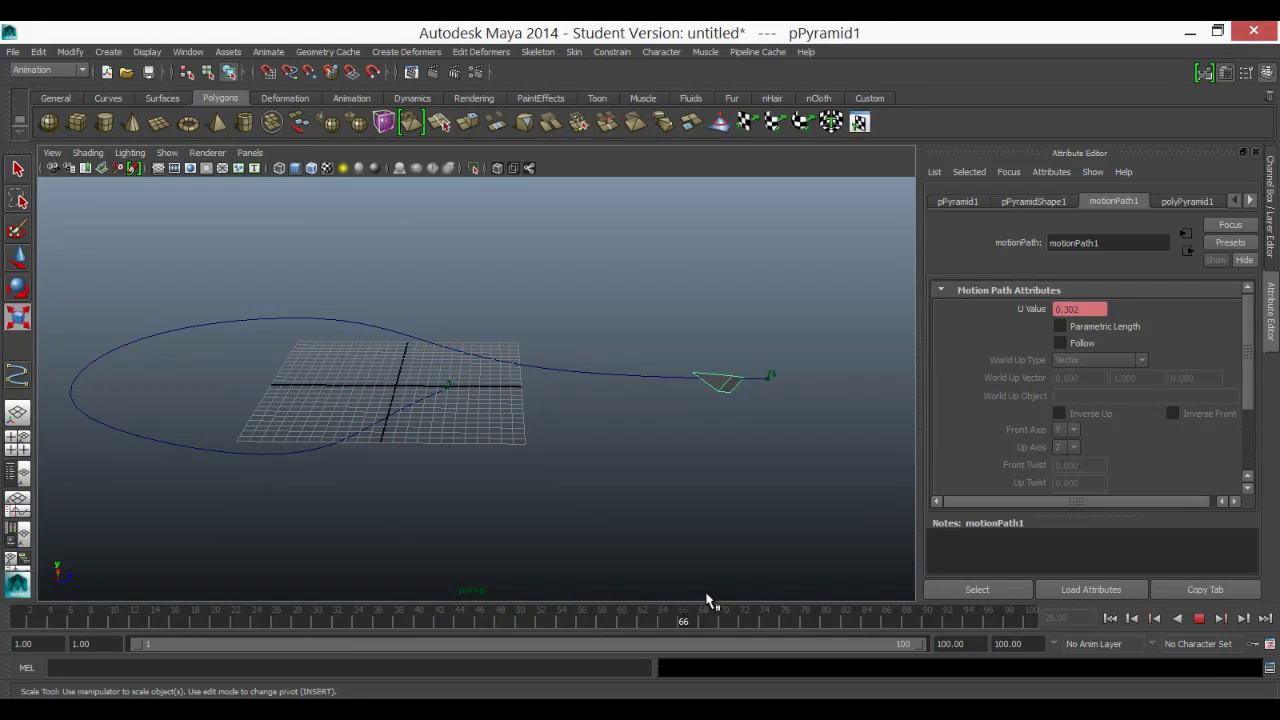
pyautogui.hotkey('alt', 'v')
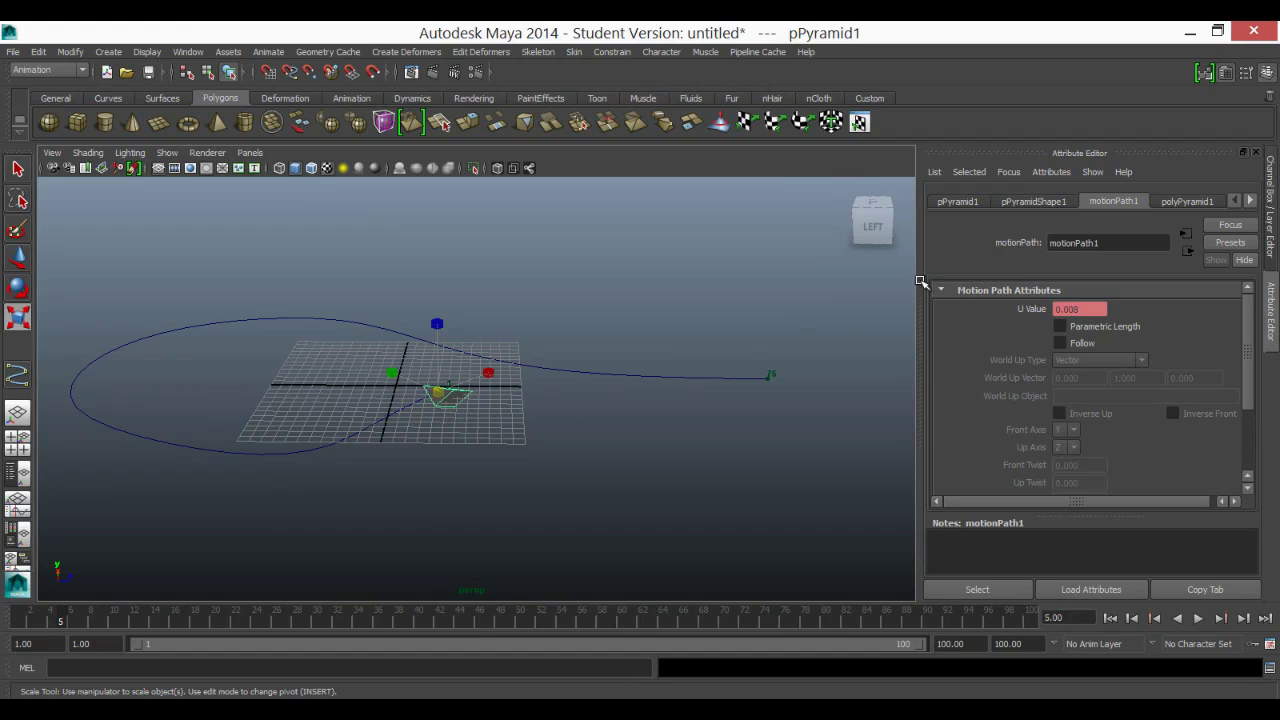
# - Turn Follow back on for the pyramid's motion path, play the animation and return to frame 1
pyautogui.click(1062, 344)
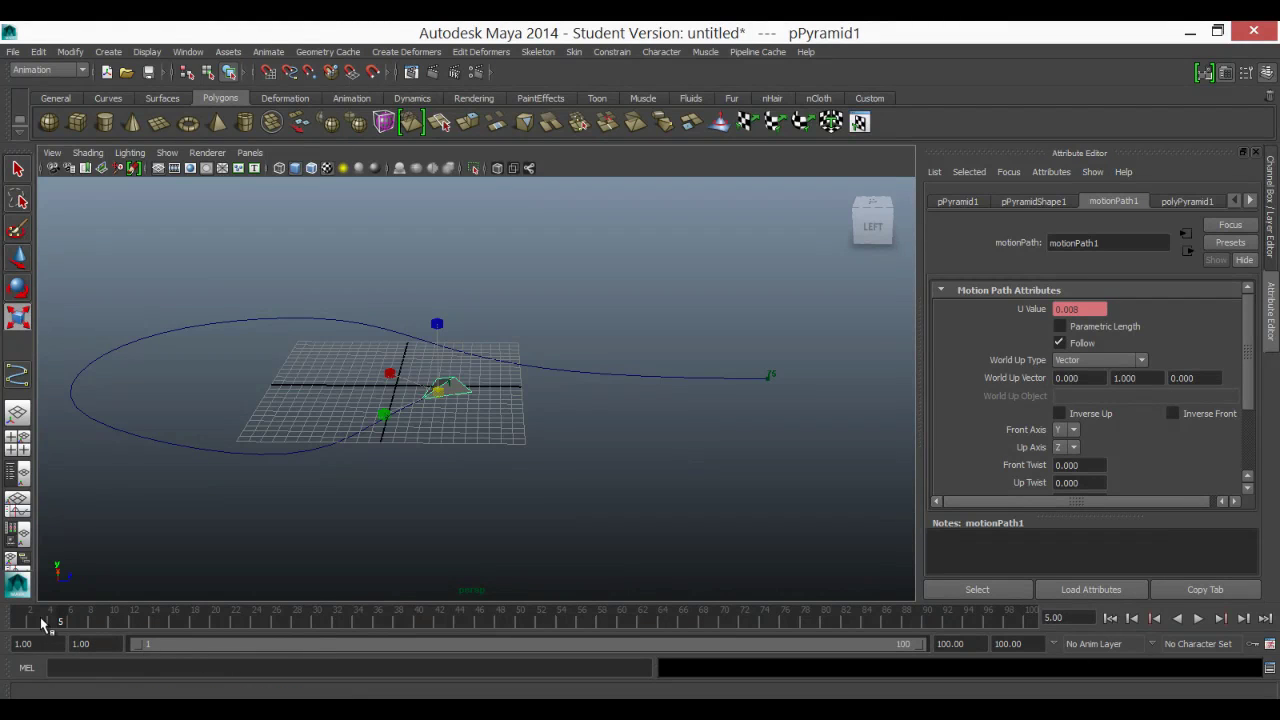
pyautogui.hotkey('alt', 'v')
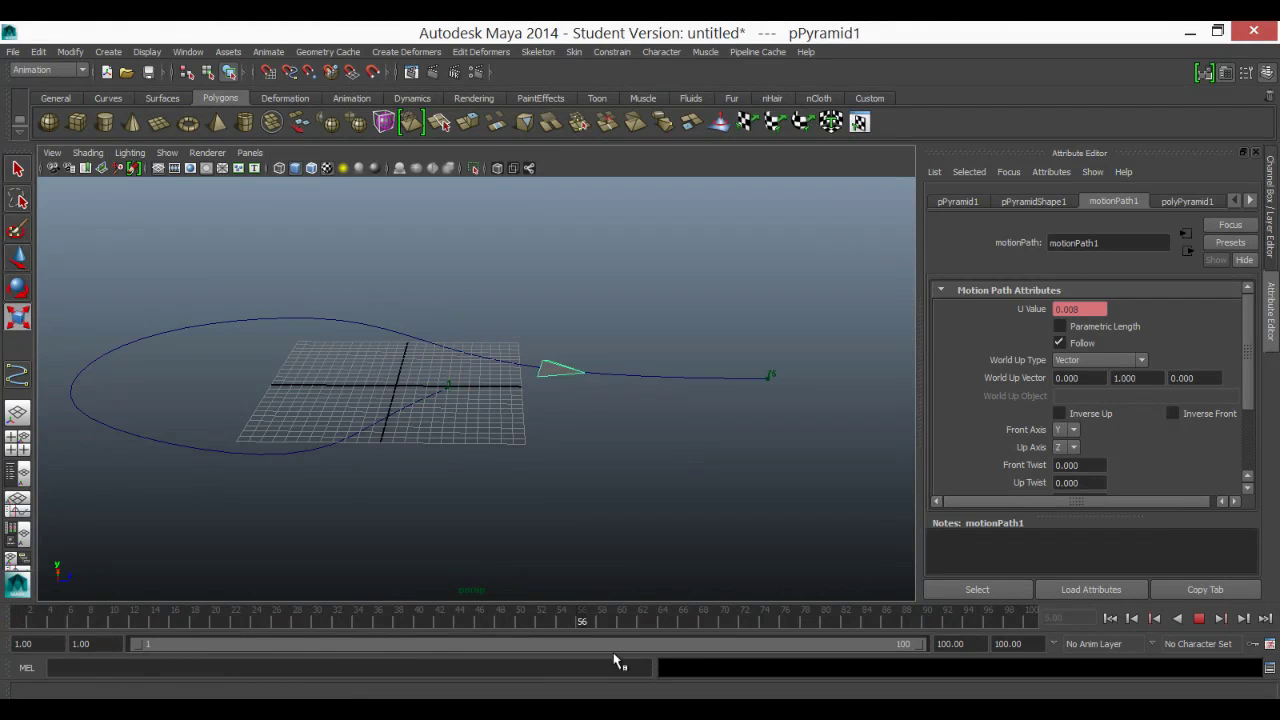
pyautogui.hotkey('alt', 'v')
pyautogui.hotkey('alt', 'shift', 'v')
pyautogui.press('r')
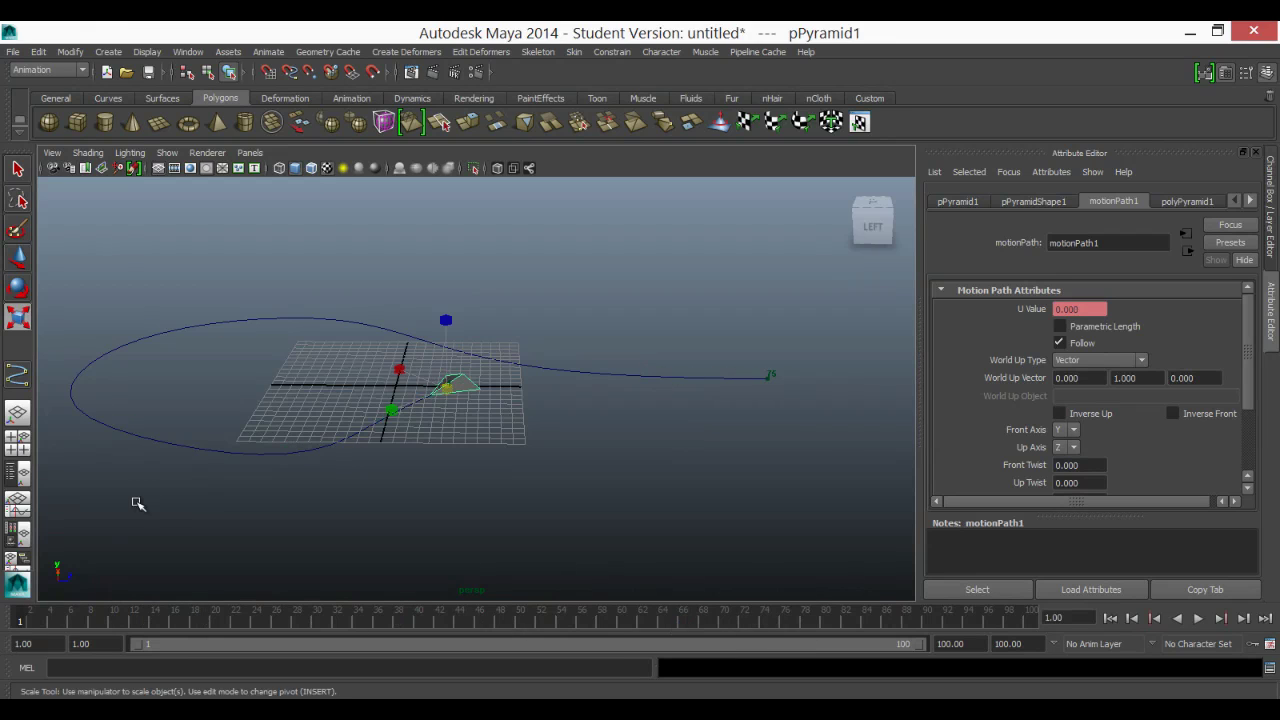
# - Move the path curve straight up about 15.3 cm along Y
pyautogui.click(162, 444)
pyautogui.press('w')
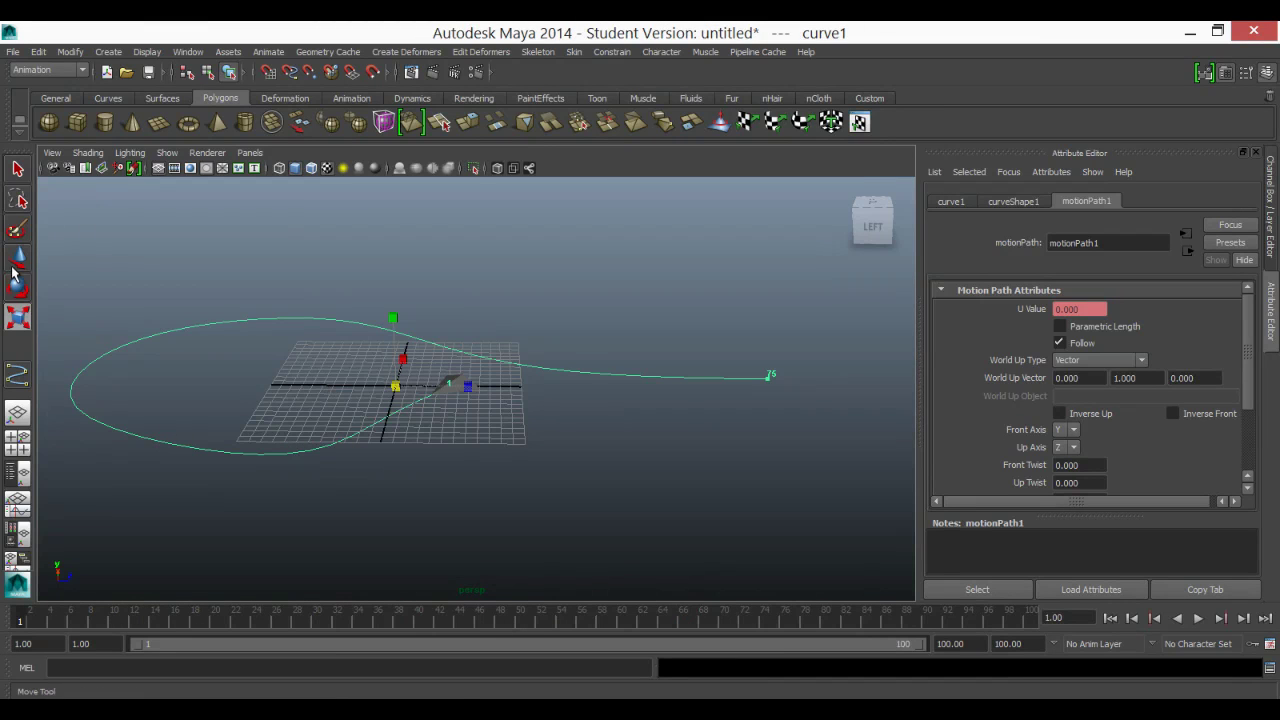
pyautogui.moveTo(396, 340); pyautogui.dragTo(386, 175)
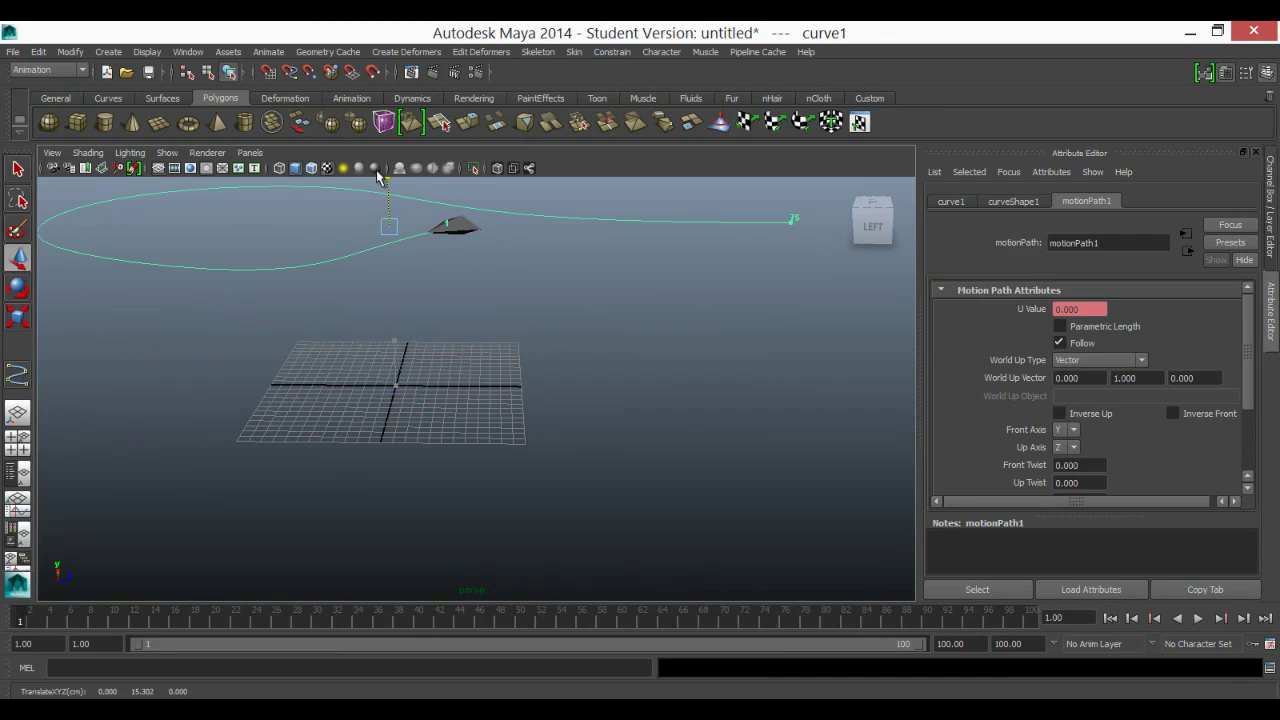
# - Switch the path curve to control vertex editing and raise a vertex on its upper bend
pyautogui.keyDown('alt'); pyautogui.moveTo(465, 383); pyautogui.dragTo(428, 412); pyautogui.keyUp('alt')
pyautogui.moveTo(418, 400); pyautogui.dragTo(380, 393, button='right')
pyautogui.moveTo(426, 403); pyautogui.dragTo(426, 404)
pyautogui.moveTo(419, 347); pyautogui.dragTo(419, 294)
# - Select the two control vertices at the curve's far bend and lower them
pyautogui.moveTo(121, 392); pyautogui.dragTo(172, 420)
pyautogui.click(148, 377)
pyautogui.moveTo(123, 380); pyautogui.dragTo(177, 437)
pyautogui.moveTo(151, 350); pyautogui.dragTo(158, 412)
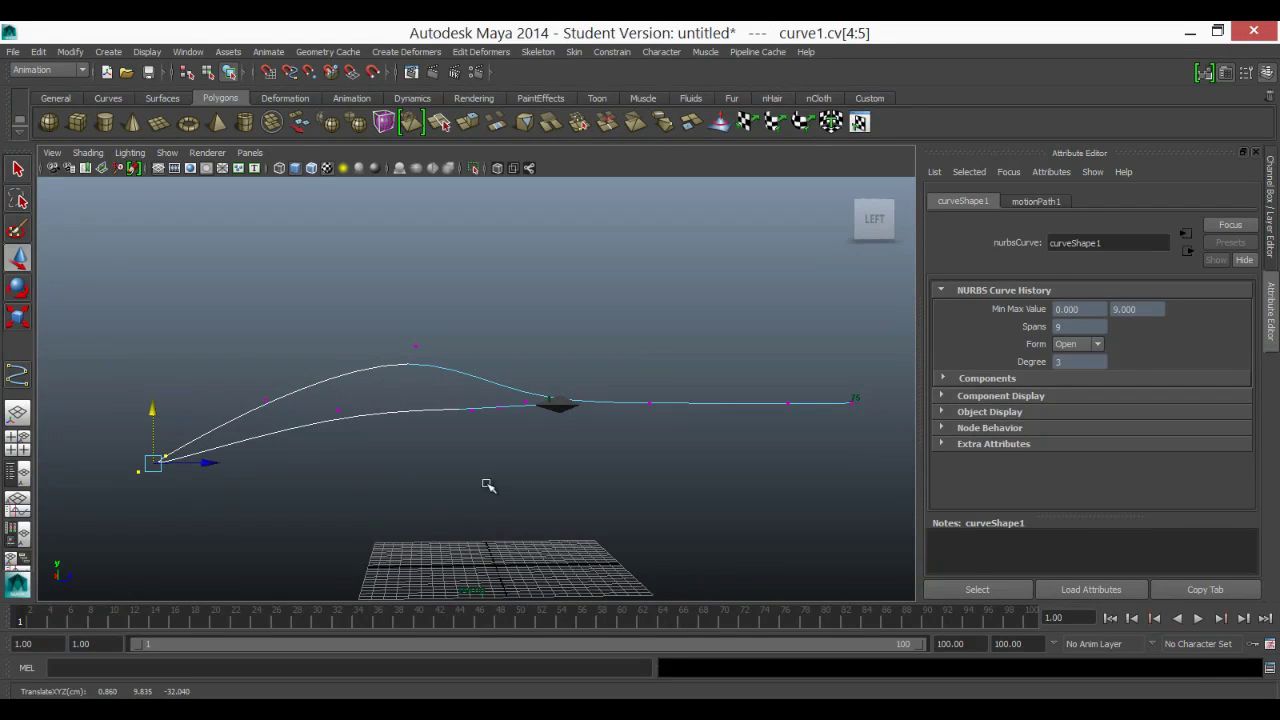
# - Raise the control vertex between the upper bend and the curve's end section, and play the animation along the reshaped path
pyautogui.keyDown('alt'); pyautogui.moveTo(452, 420); pyautogui.dragTo(427, 286); pyautogui.keyUp('alt')
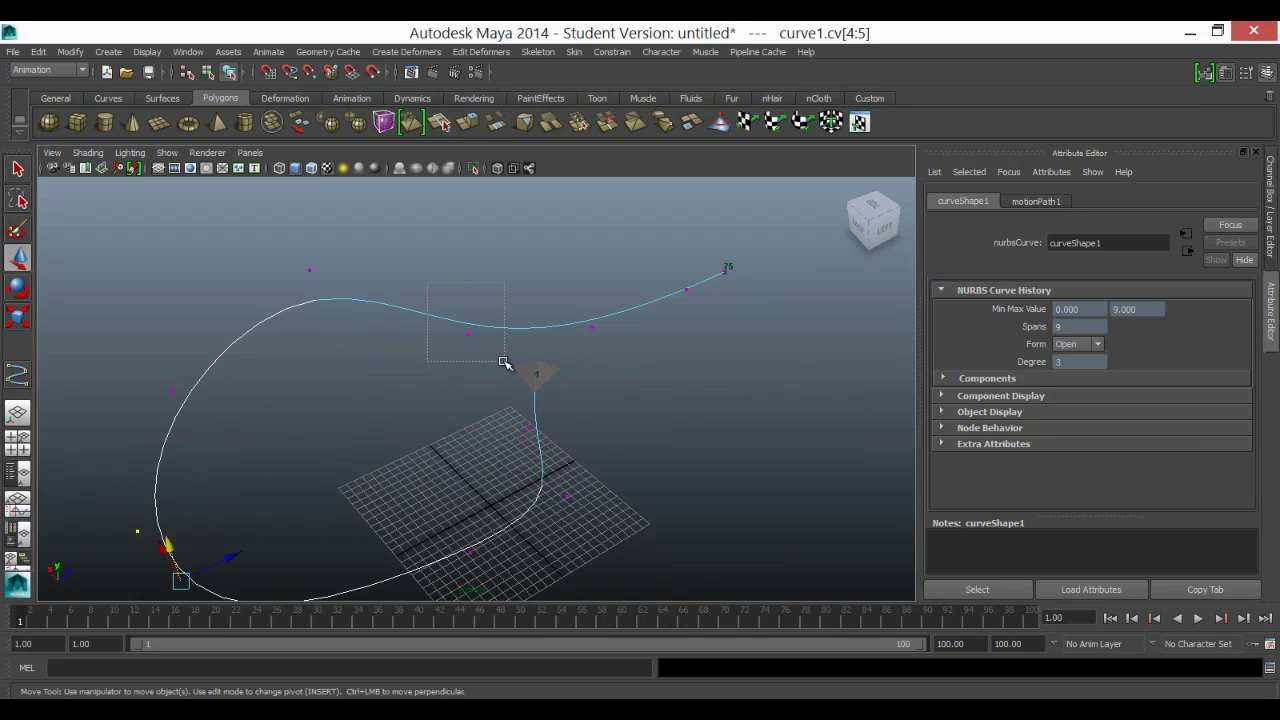
pyautogui.moveTo(504, 362); pyautogui.dragTo(504, 362)
pyautogui.moveTo(468, 292); pyautogui.dragTo(443, 235)
pyautogui.keyDown('alt'); pyautogui.moveTo(455, 427); pyautogui.dragTo(394, 374); pyautogui.keyUp('alt')
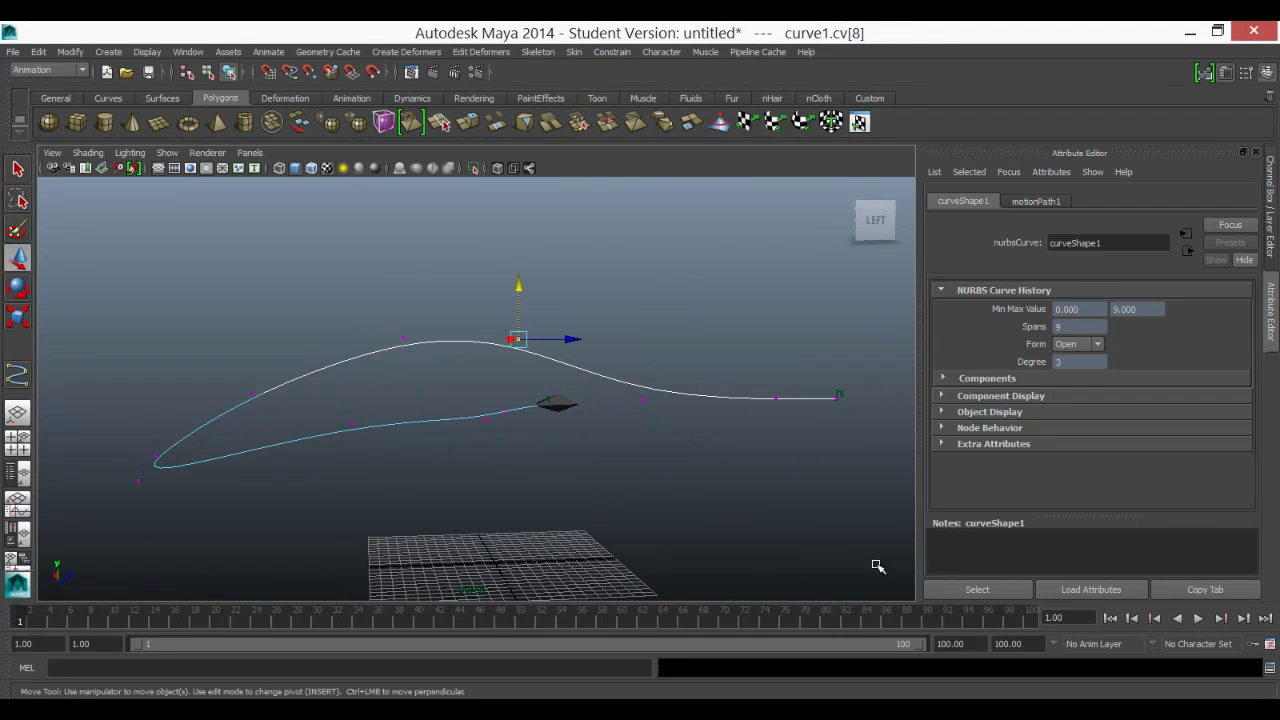
pyautogui.click(1199, 618)
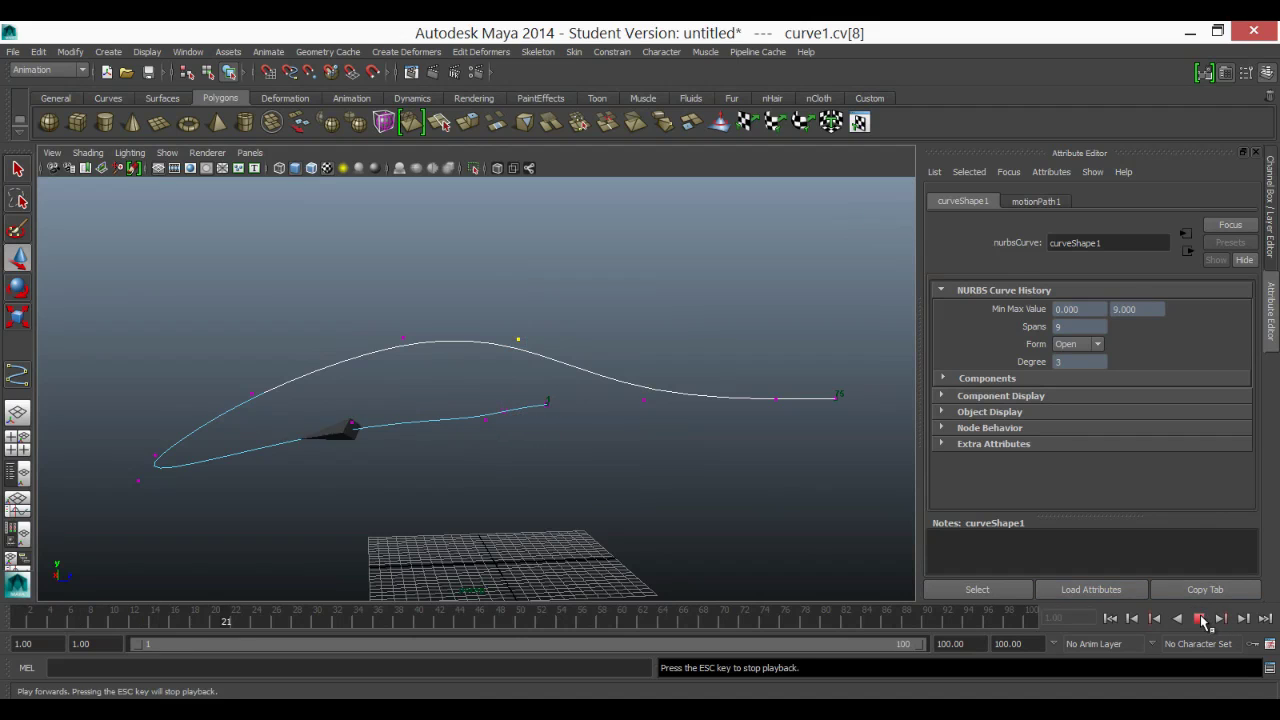
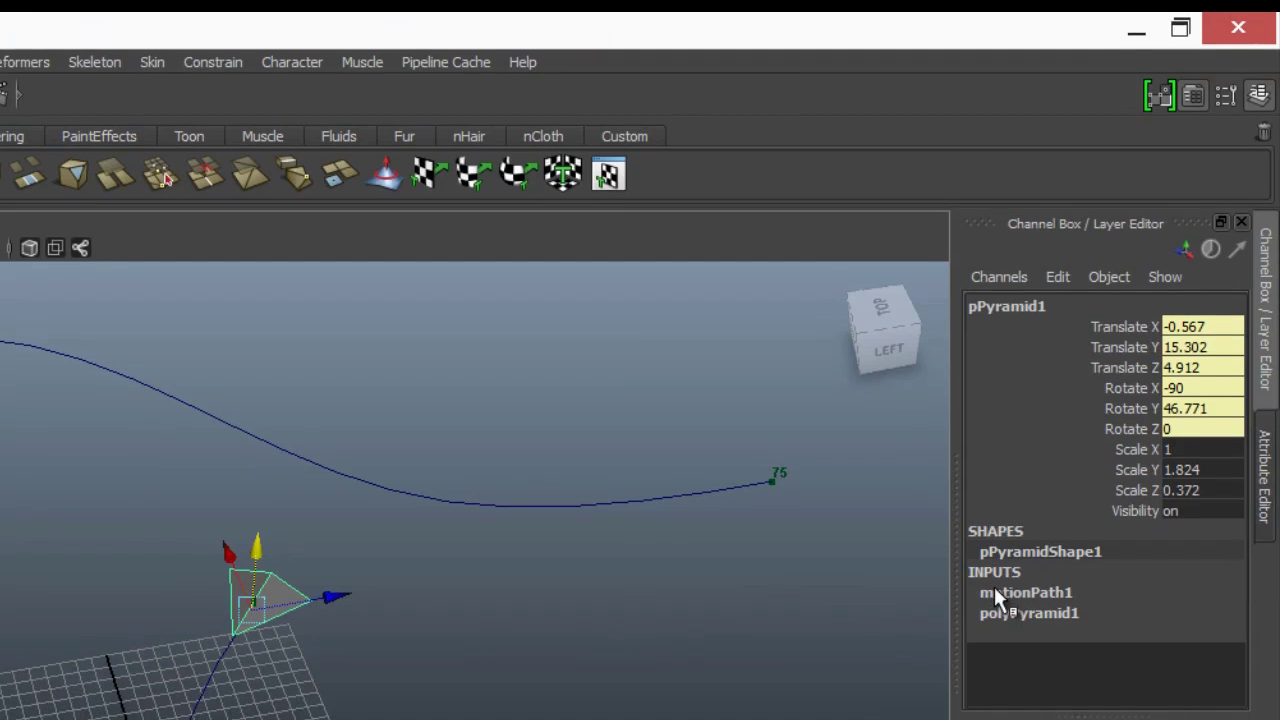
# - Expand the pyramid's motionPath1 input channels and scrub the timeline to frame 74 to examine the U Value
pyautogui.click(1020, 613)
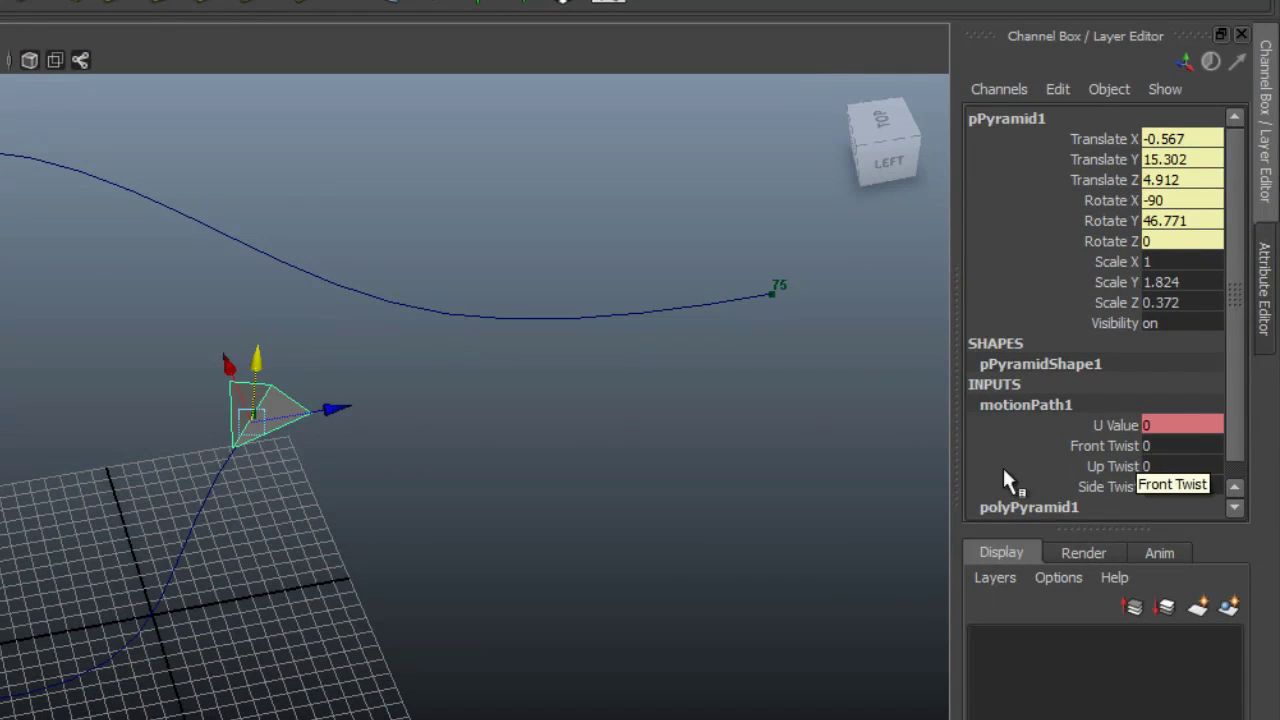
pyautogui.keyDown('alt'); pyautogui.moveTo(280, 543); pyautogui.dragTo(323, 506); pyautogui.keyUp('alt')
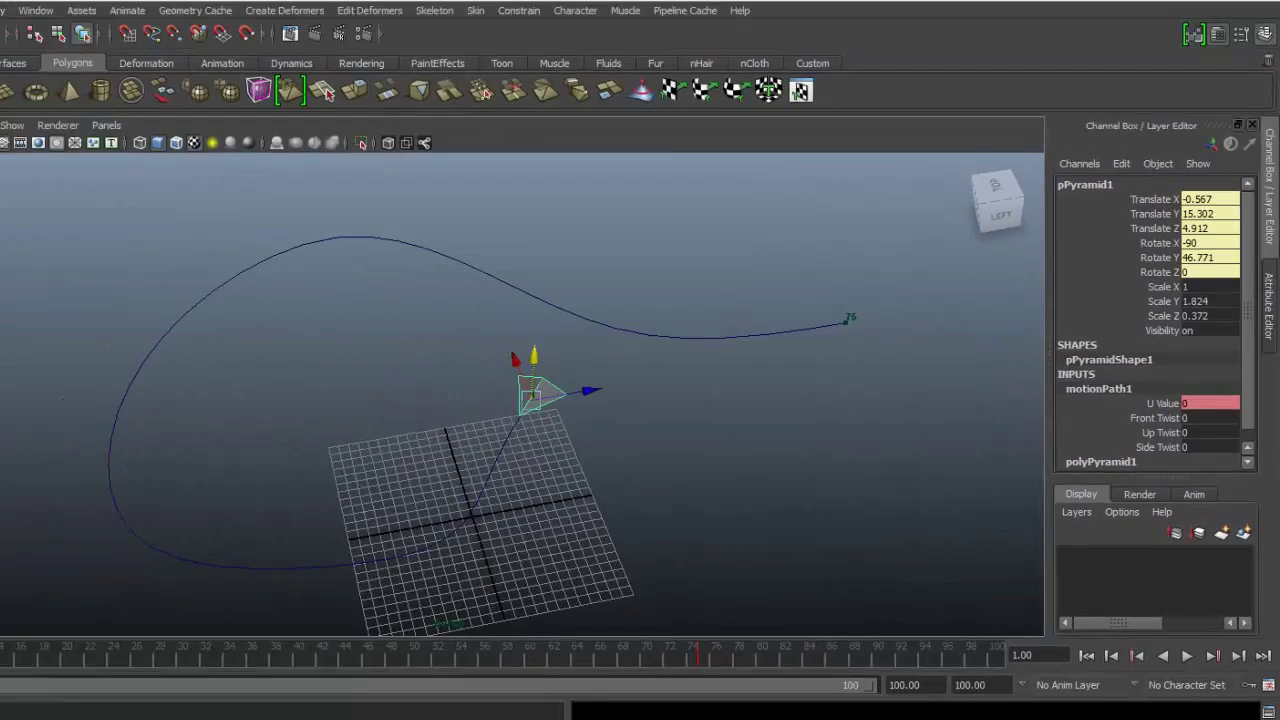
pyautogui.moveTo(40, 612); pyautogui.dragTo(764, 596)
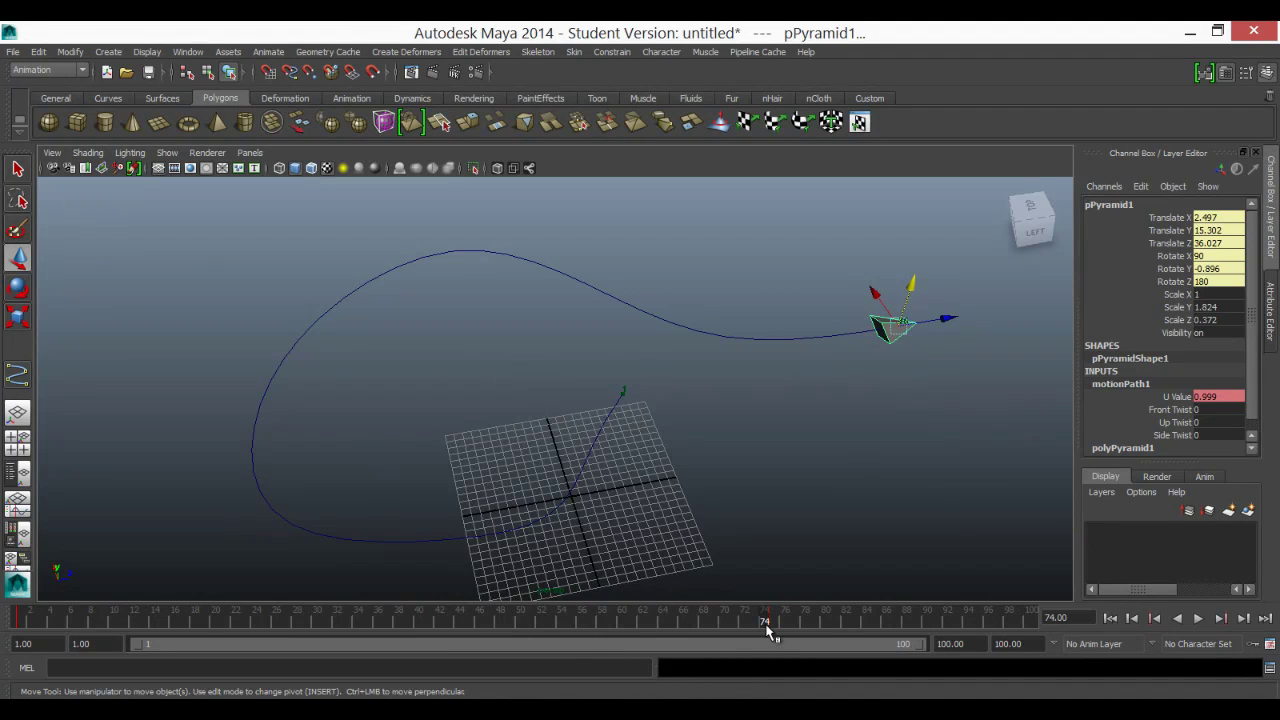
# - At frame 20, set the motionPath1 U Value to 0.05 and key that channel
pyautogui.moveTo(749, 609); pyautogui.dragTo(215, 620)
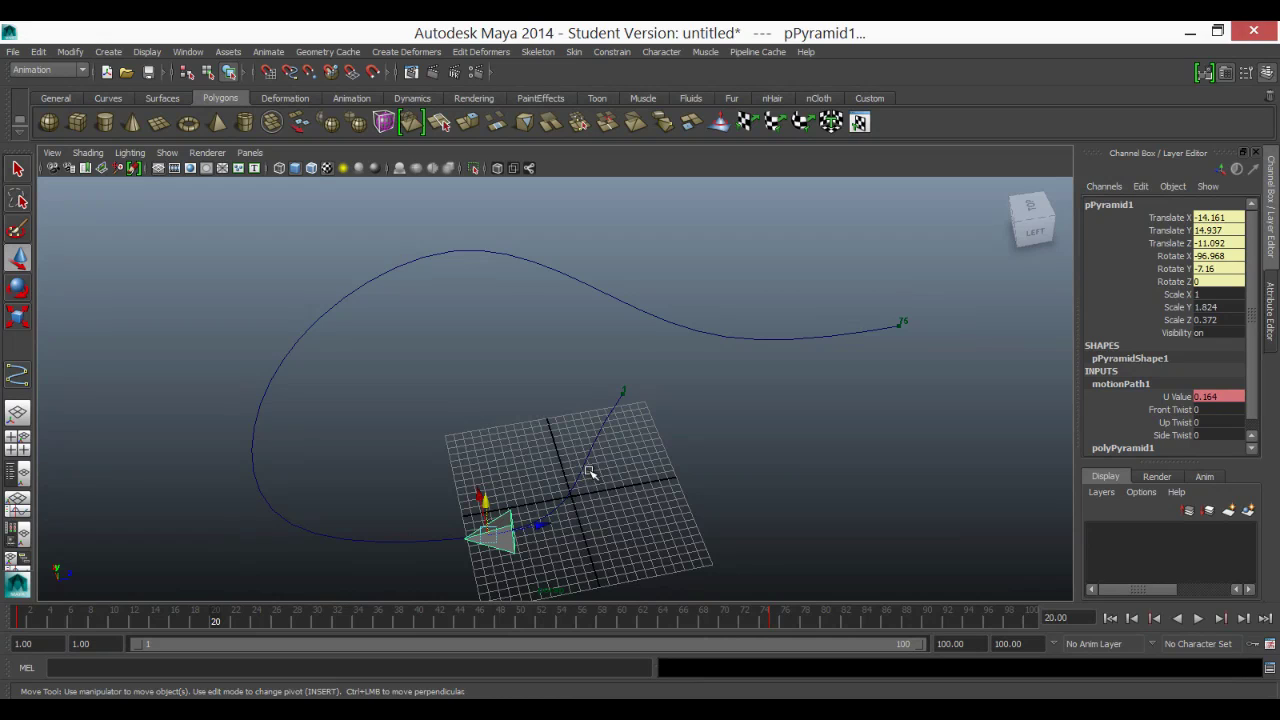
pyautogui.click(1225, 398)
pyautogui.press('Return')
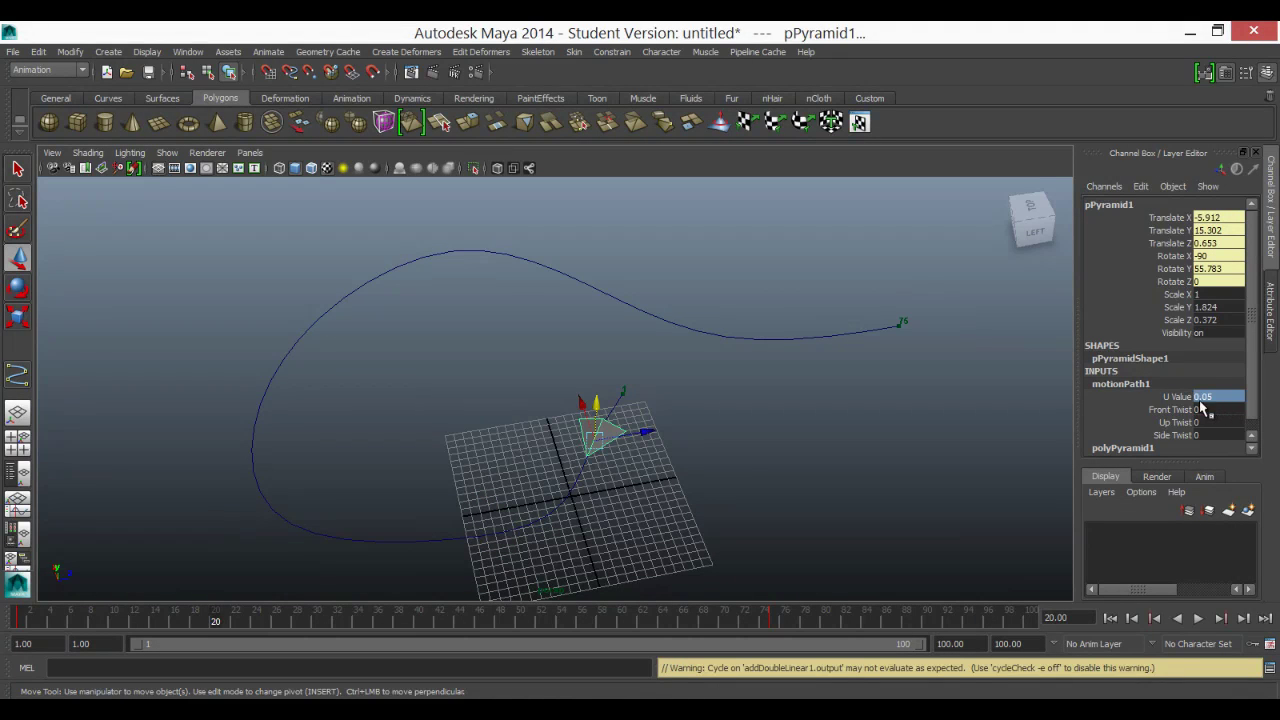
pyautogui.click(1184, 397)
pyautogui.rightClick(1187, 398)
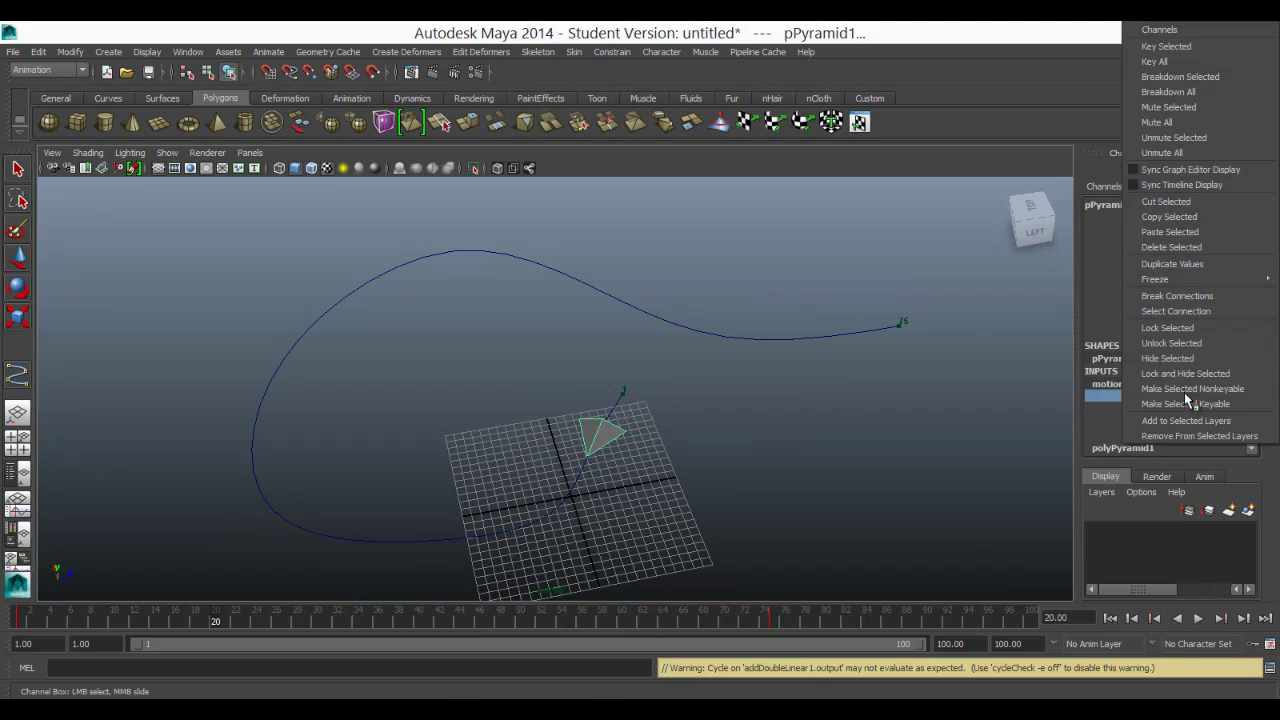
pyautogui.click(1175, 47)
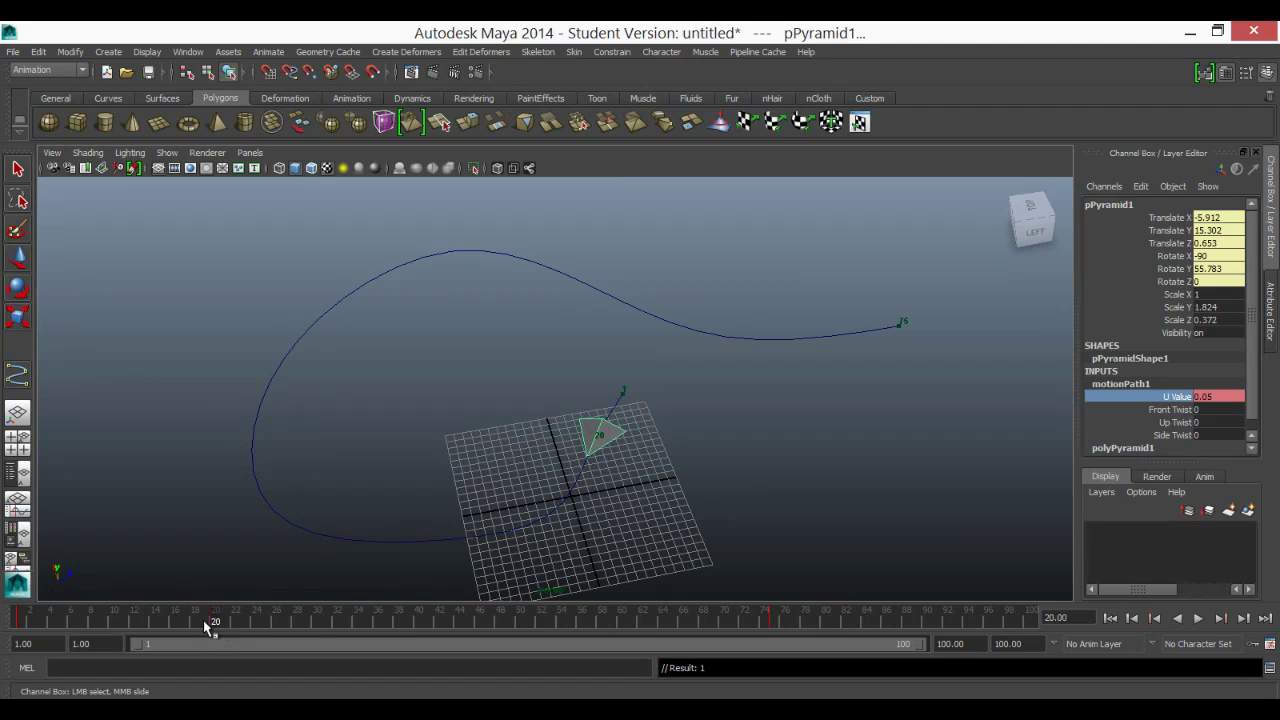
# - Play the animation from frame 1 and scrub to frame 51 to check the pyramid's changed timing
pyautogui.moveTo(203, 620); pyautogui.dragTo(19, 620)
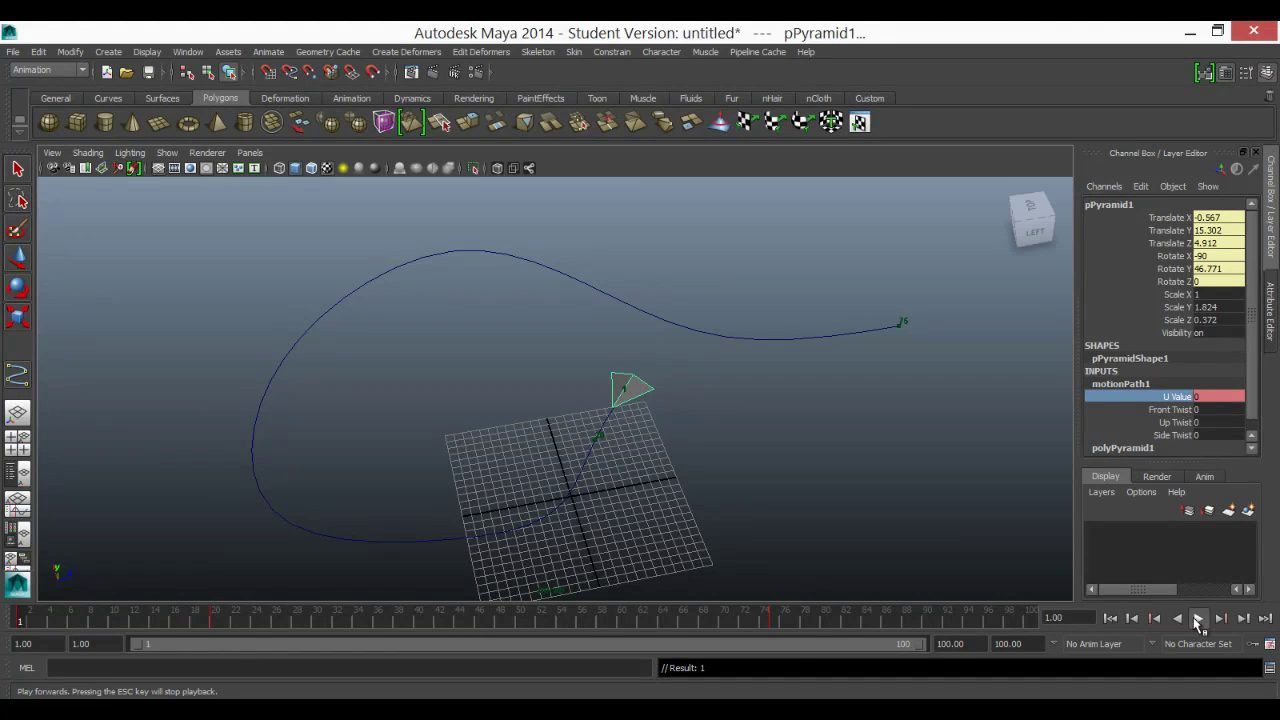
pyautogui.click(1198, 620)
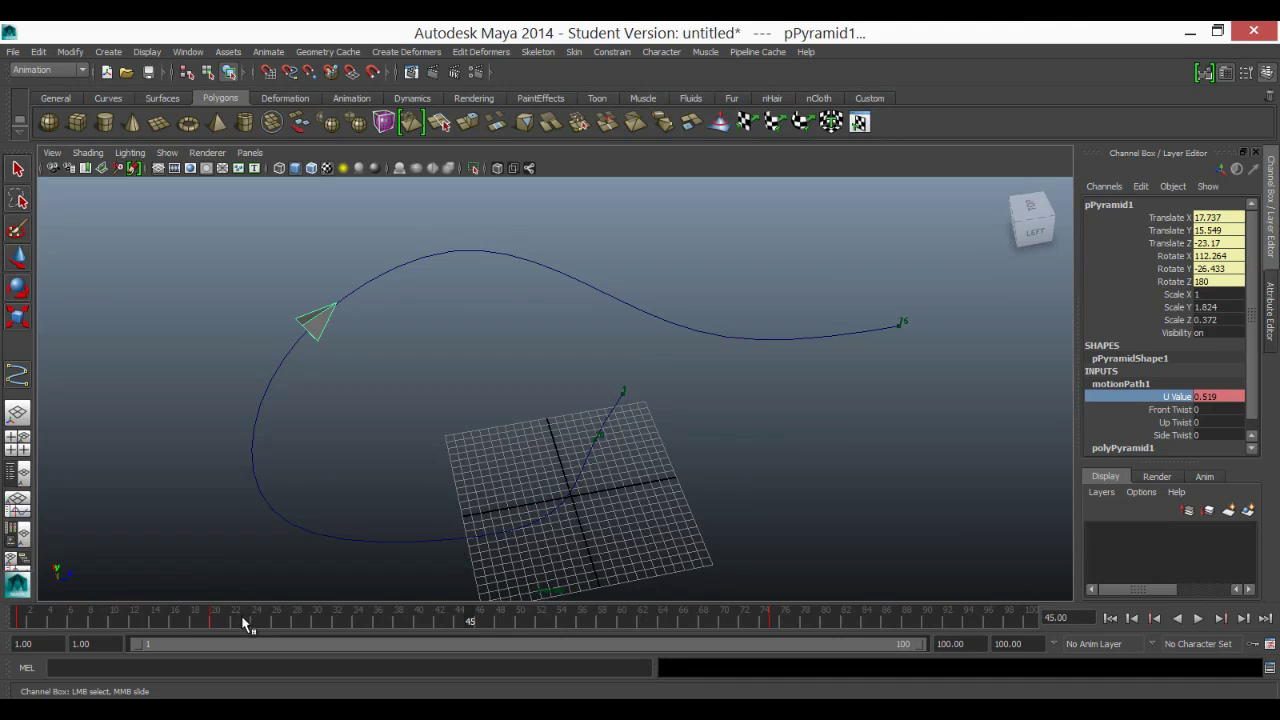
pyautogui.hotkey('alt', 'v')
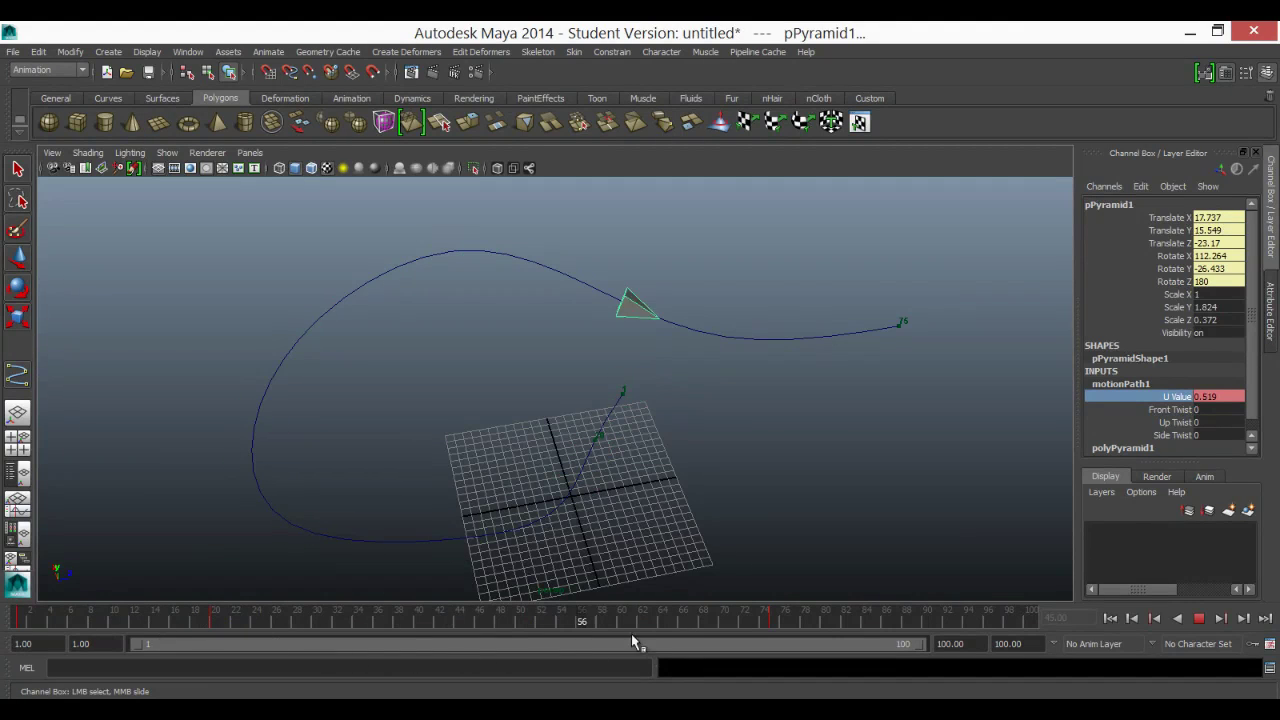
pyautogui.moveTo(631, 621); pyautogui.dragTo(535, 640)
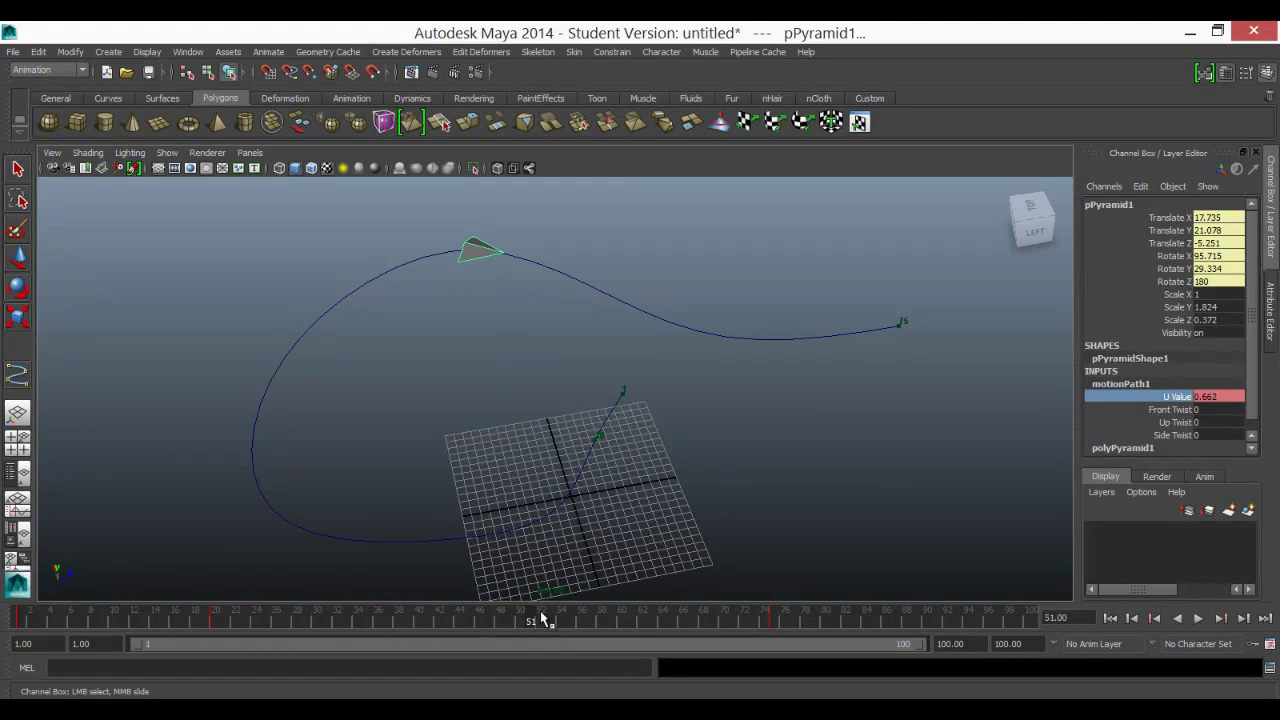
# - At frame 40, set the motionPath1 U Value to 0.662 and key that channel
pyautogui.moveTo(528, 618); pyautogui.dragTo(419, 620)
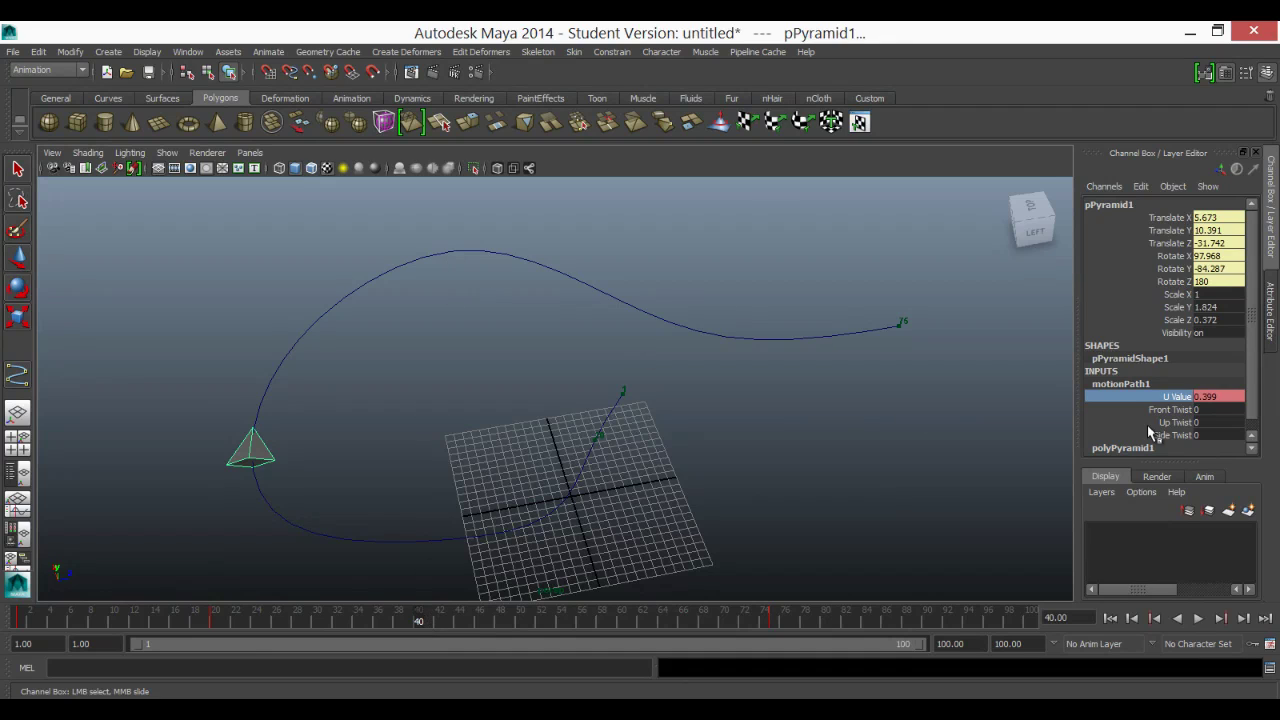
pyautogui.moveTo(425, 622)
pyautogui.mouseDown()
pyautogui.moveTo(534, 623)
pyautogui.moveTo(362, 628)
pyautogui.moveTo(419, 624)
pyautogui.mouseUp()
pyautogui.doubleClick(1231, 397)
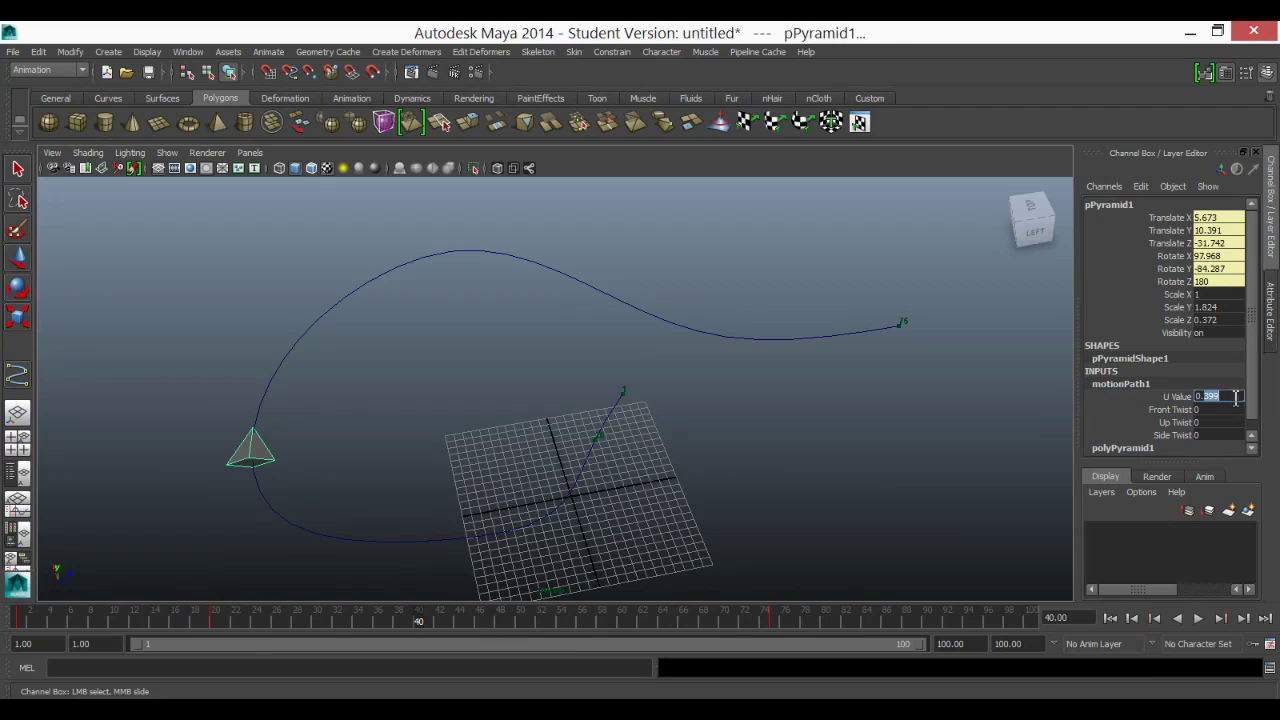
pyautogui.write('0.662')
pyautogui.press('Return')
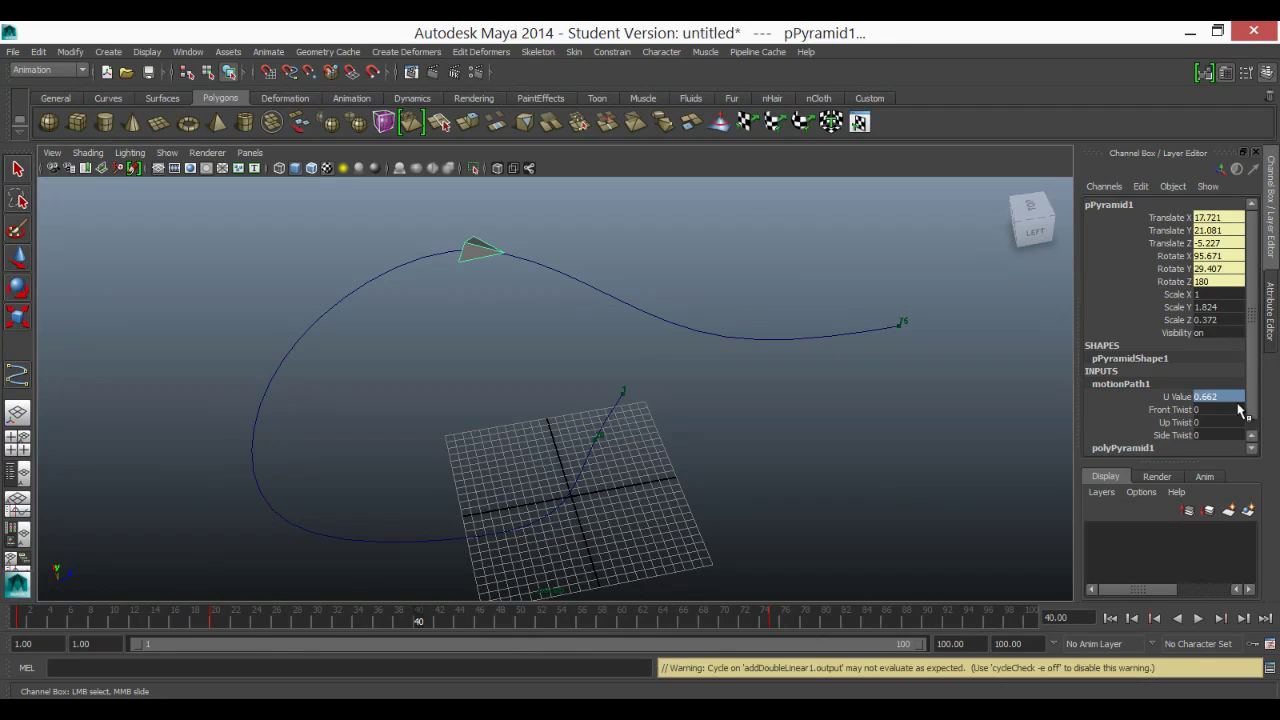
pyautogui.click(1188, 398)
pyautogui.rightClick(1188, 400)
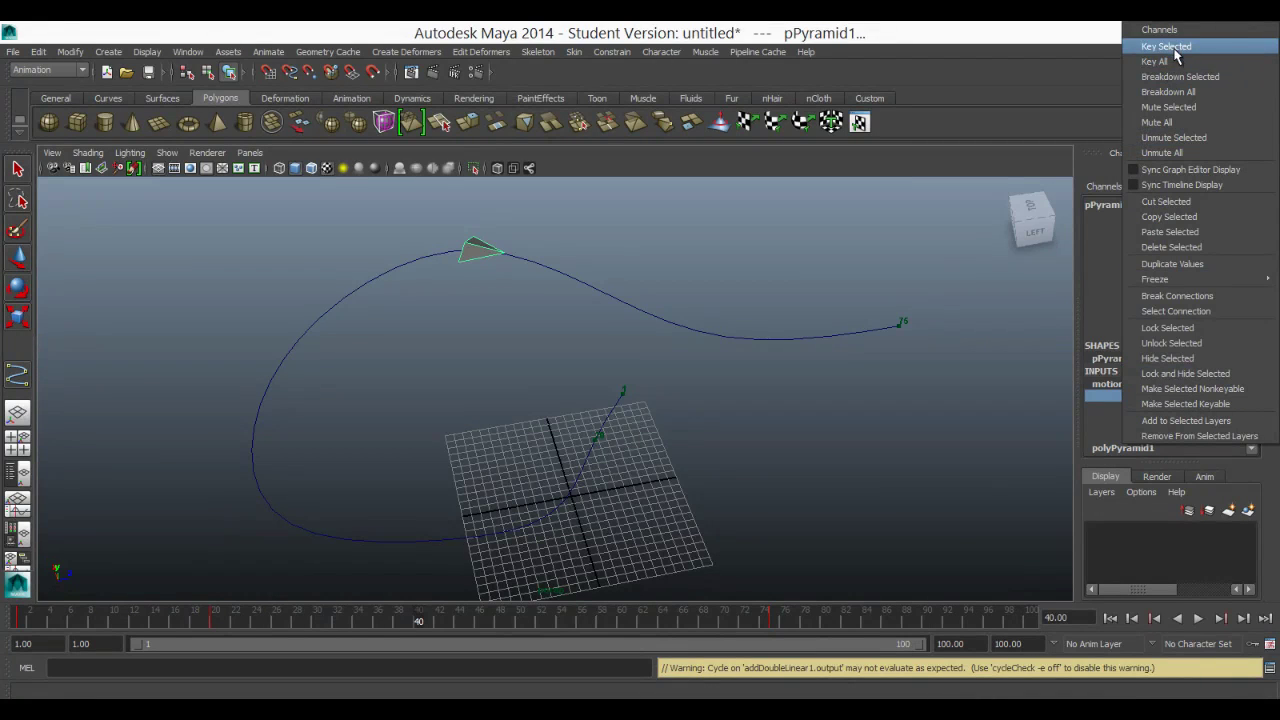
pyautogui.click(1170, 46)
# - Play the animation from frame 1 and view the path from the front-right to check the pyramid's timing and orientation
pyautogui.moveTo(415, 622); pyautogui.dragTo(15, 630)
pyautogui.click(1200, 620)
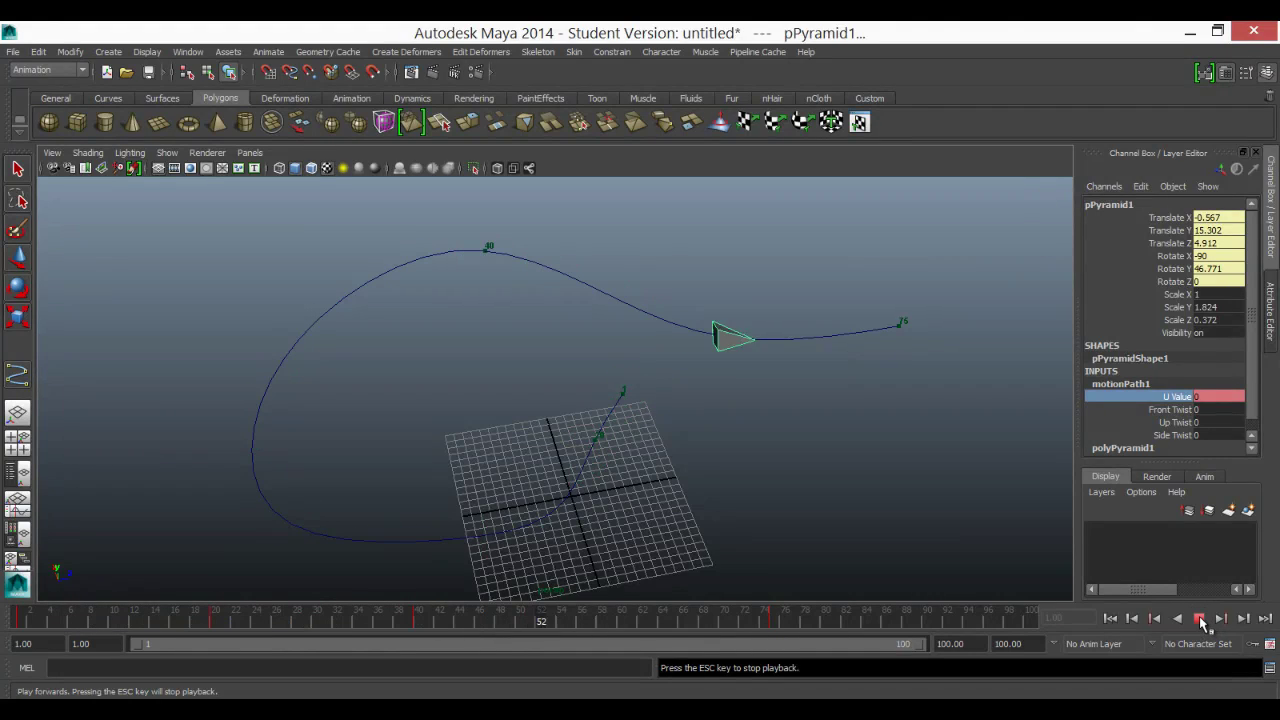
pyautogui.press('Escape')
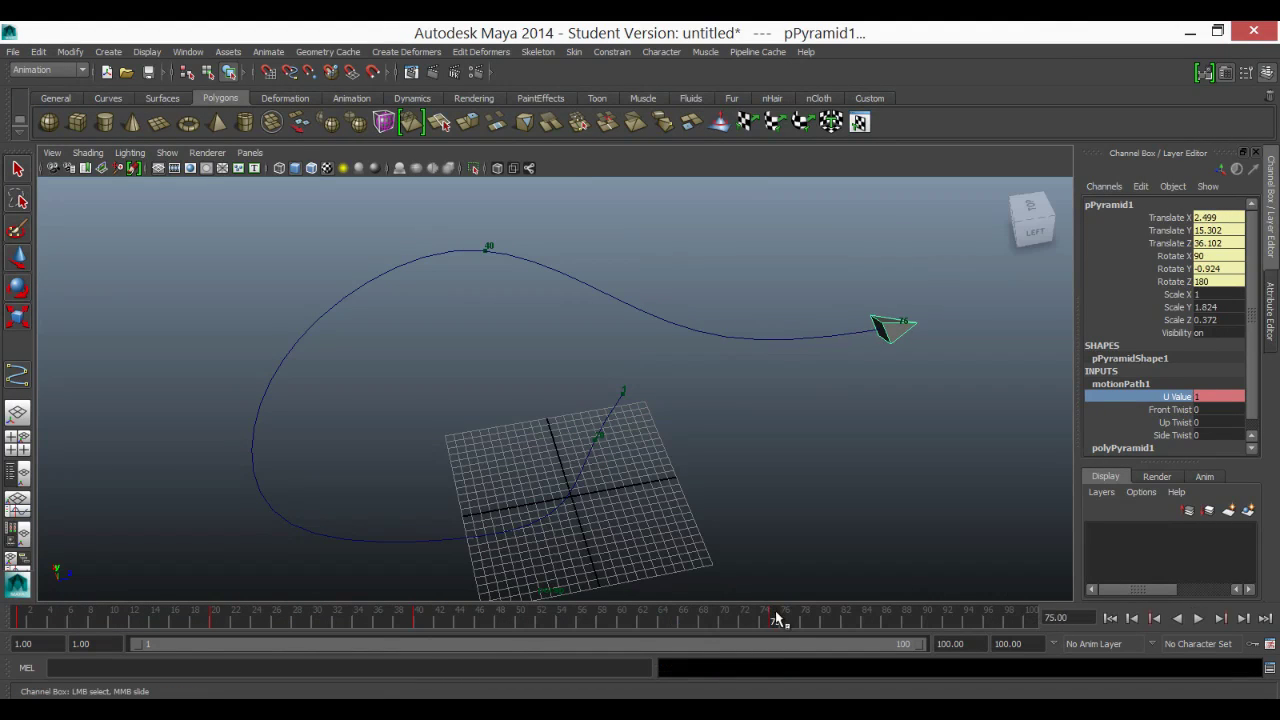
pyautogui.moveTo(778, 620); pyautogui.dragTo(66, 620)
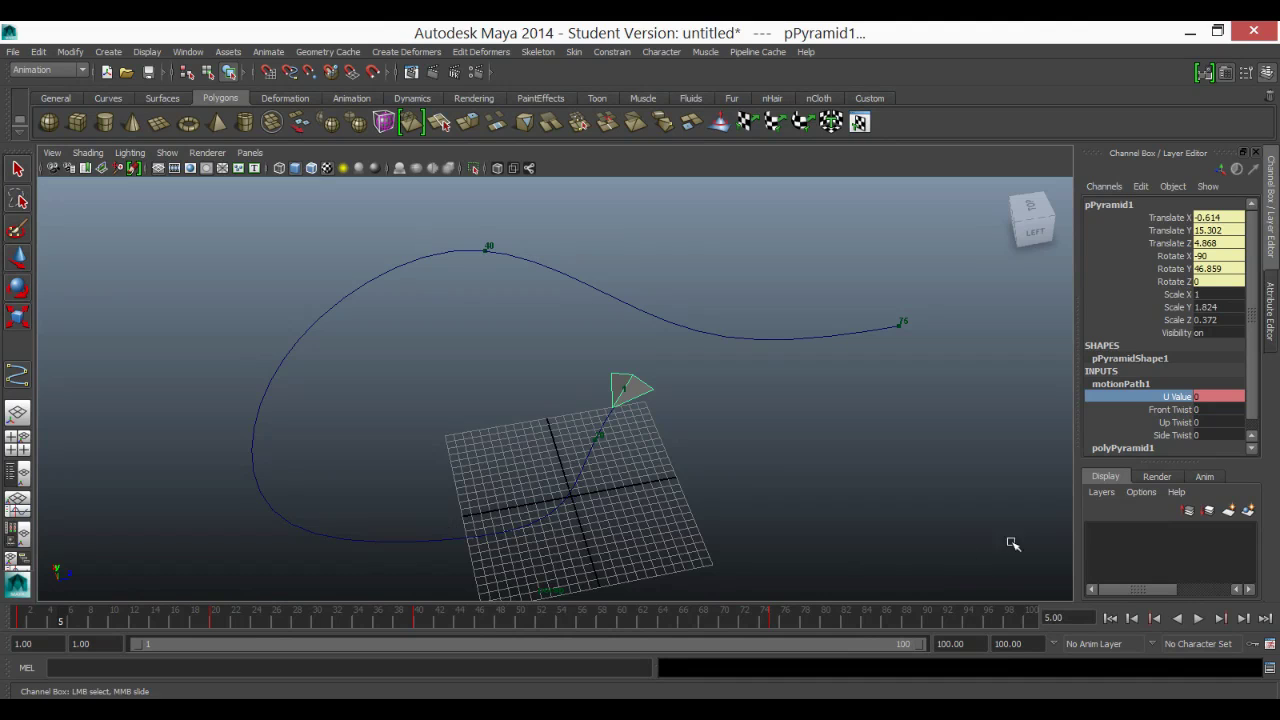
pyautogui.keyDown('alt'); pyautogui.moveTo(676, 476); pyautogui.dragTo(417, 431); pyautogui.keyUp('alt')
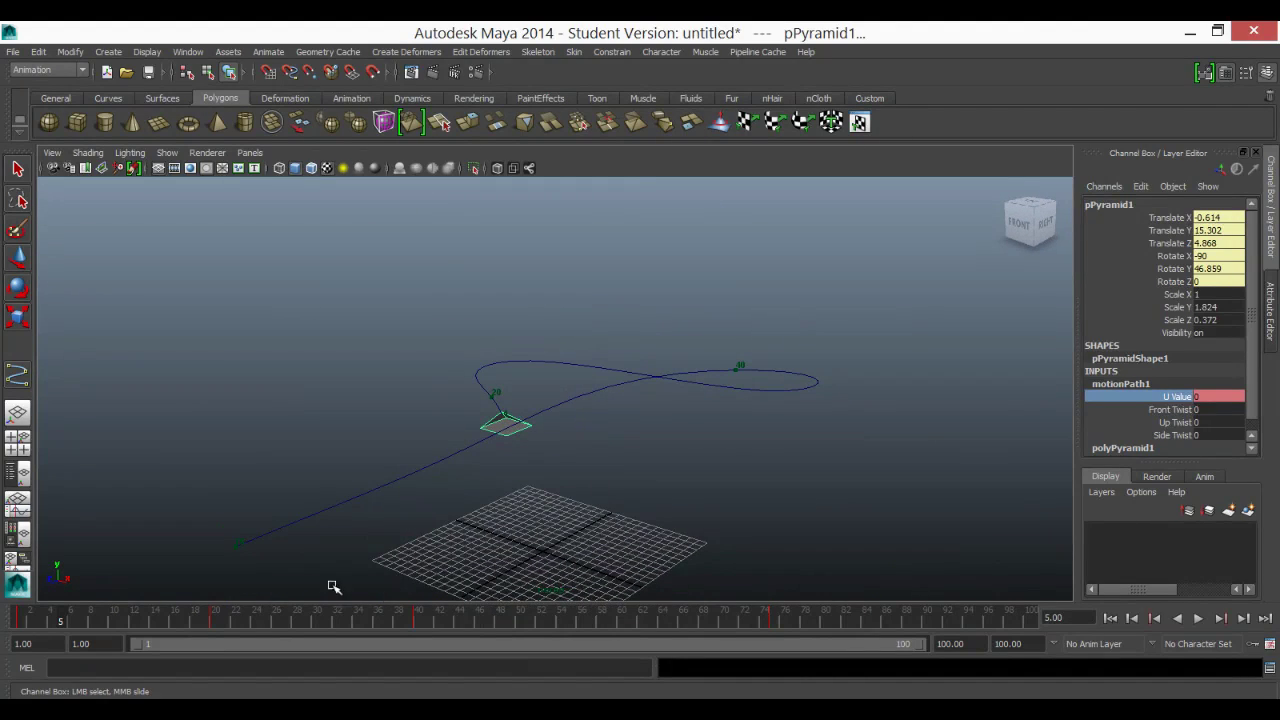
pyautogui.hotkey('alt', 'v')
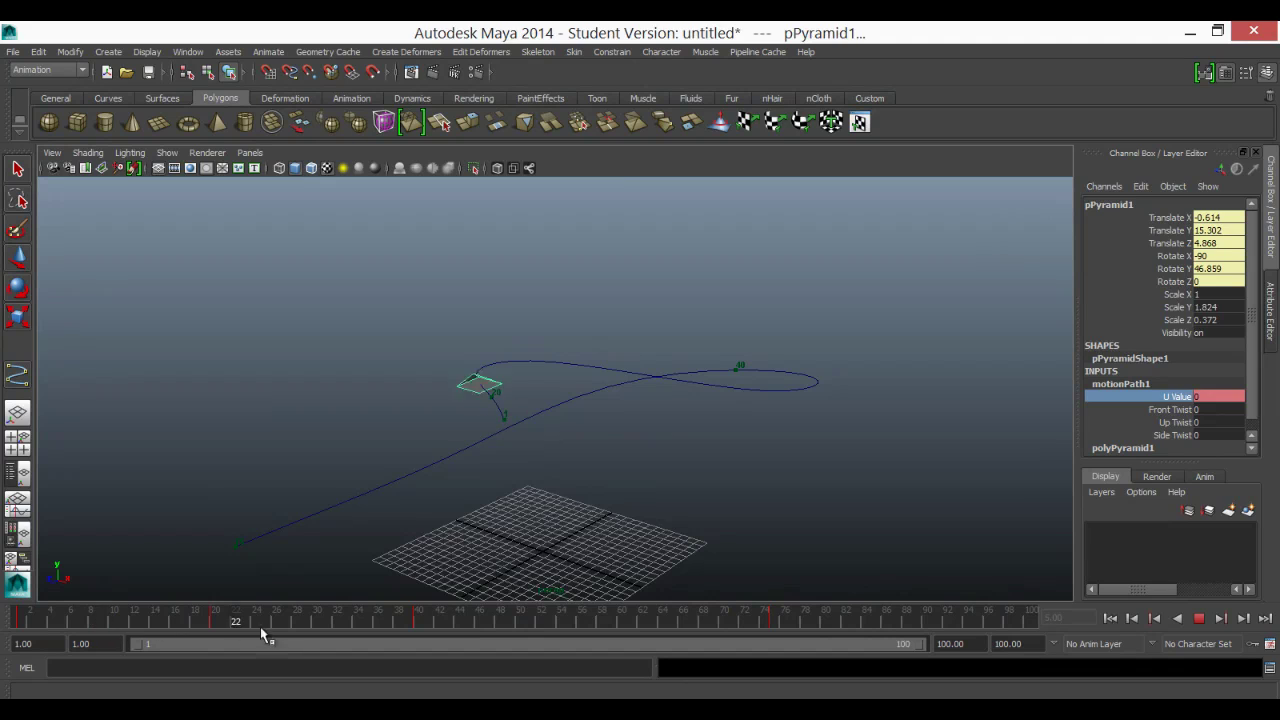
# - At frame 22, set the motionPath1 Front Twist to 0 and key that channel
pyautogui.moveTo(336, 638)
pyautogui.mouseDown()
pyautogui.moveTo(191, 640)
pyautogui.moveTo(117, 622)
pyautogui.moveTo(257, 626)
pyautogui.moveTo(236, 624)
pyautogui.mouseUp()
pyautogui.click(1185, 410)
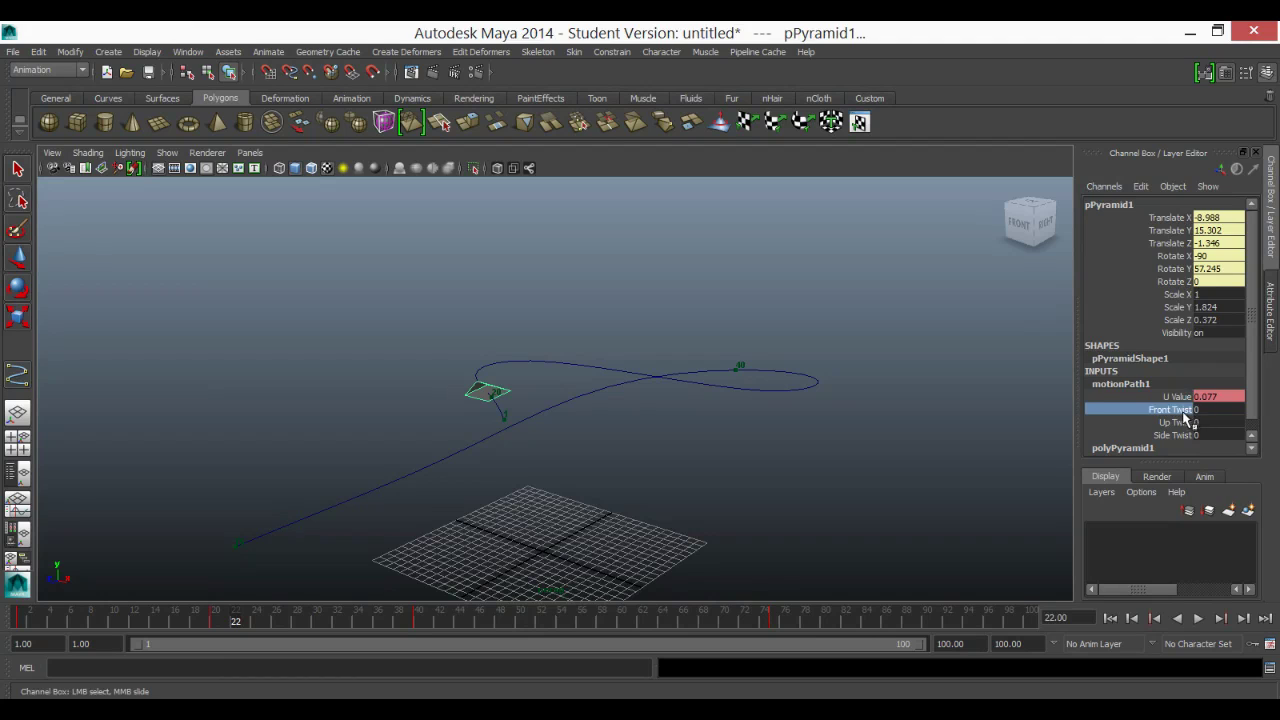
pyautogui.moveTo(934, 448)
pyautogui.mouseDown(button='middle')
pyautogui.moveTo(951, 443)
pyautogui.moveTo(922, 436)
pyautogui.moveTo(936, 438)
pyautogui.mouseUp(button='middle')
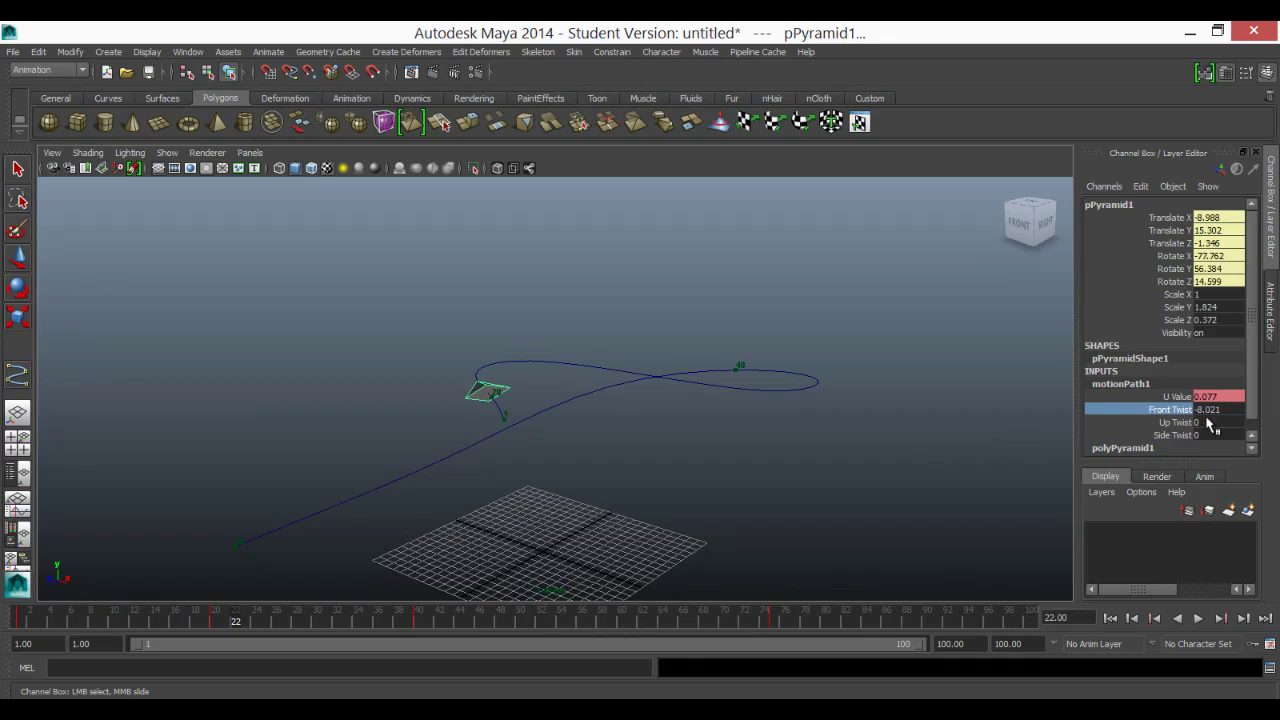
pyautogui.click(1230, 410)
pyautogui.write('0')
pyautogui.press('Return')
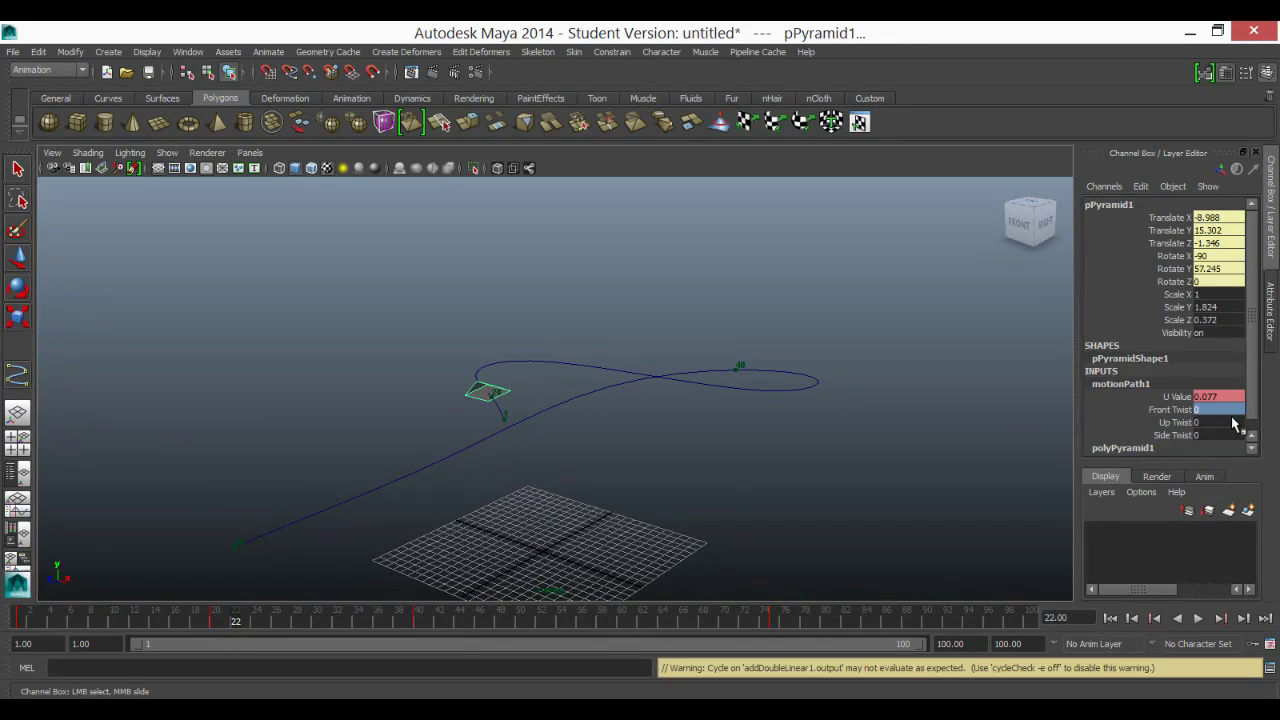
pyautogui.click(1166, 410)
pyautogui.rightClick(1162, 408)
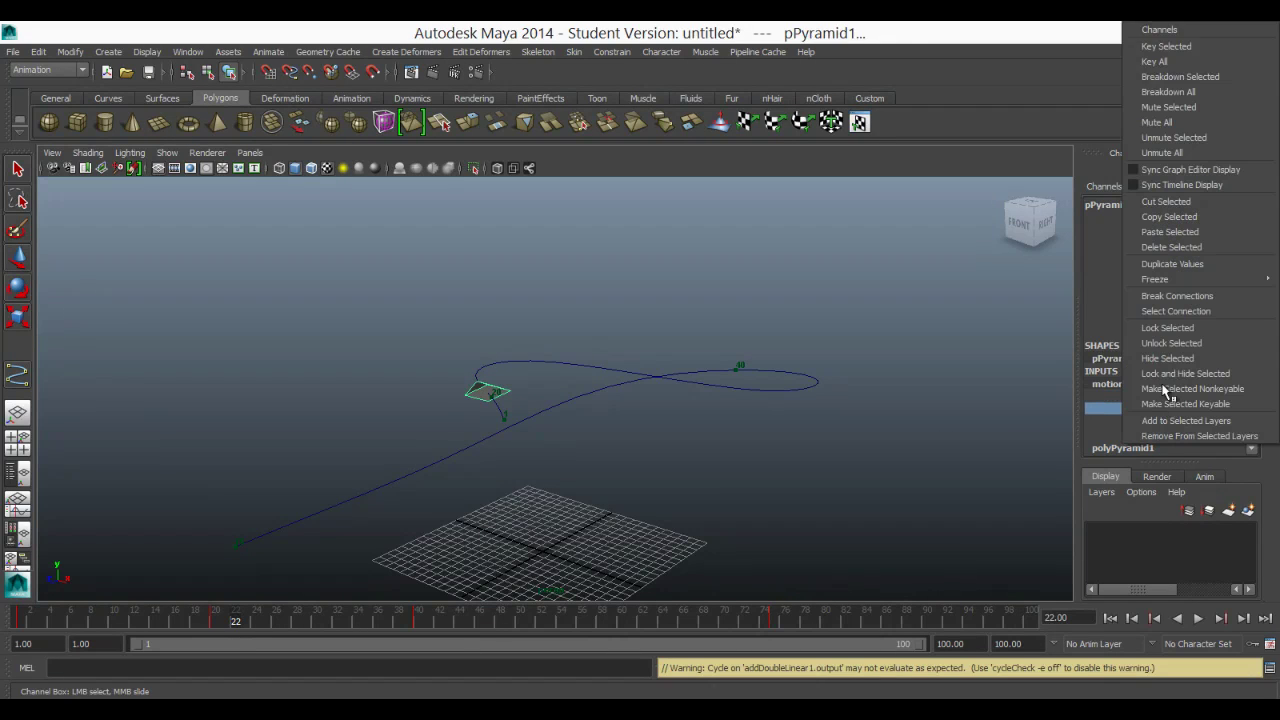
pyautogui.click(1166, 46)
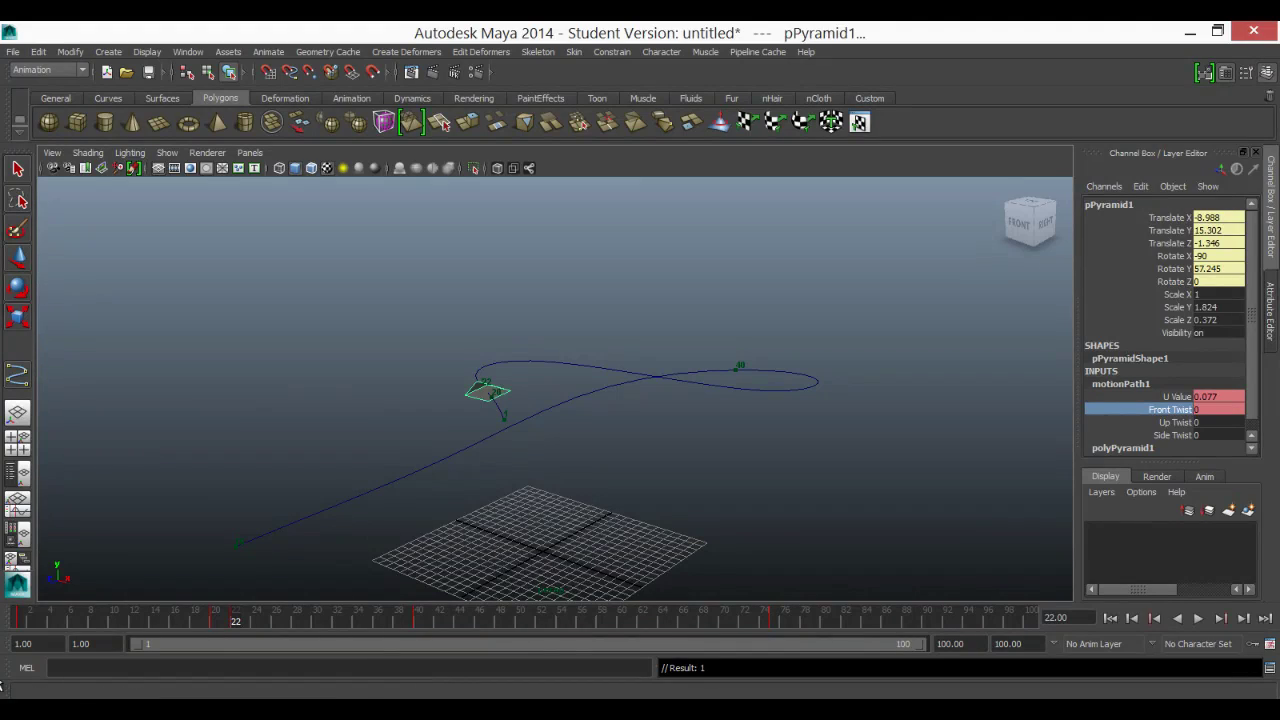
# - At frame 25, bank the pyramid with a Front Twist of about 28.6 and key that channel
pyautogui.hotkey('alt', 'v')
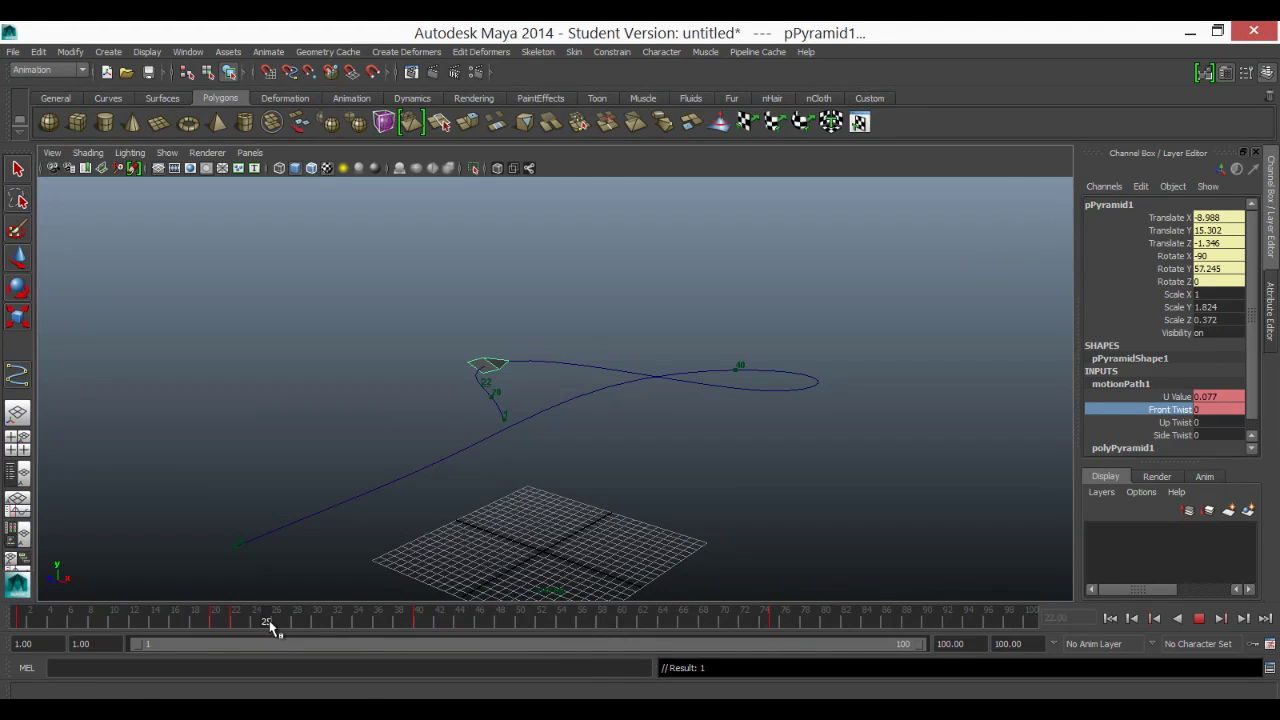
pyautogui.click(265, 622)
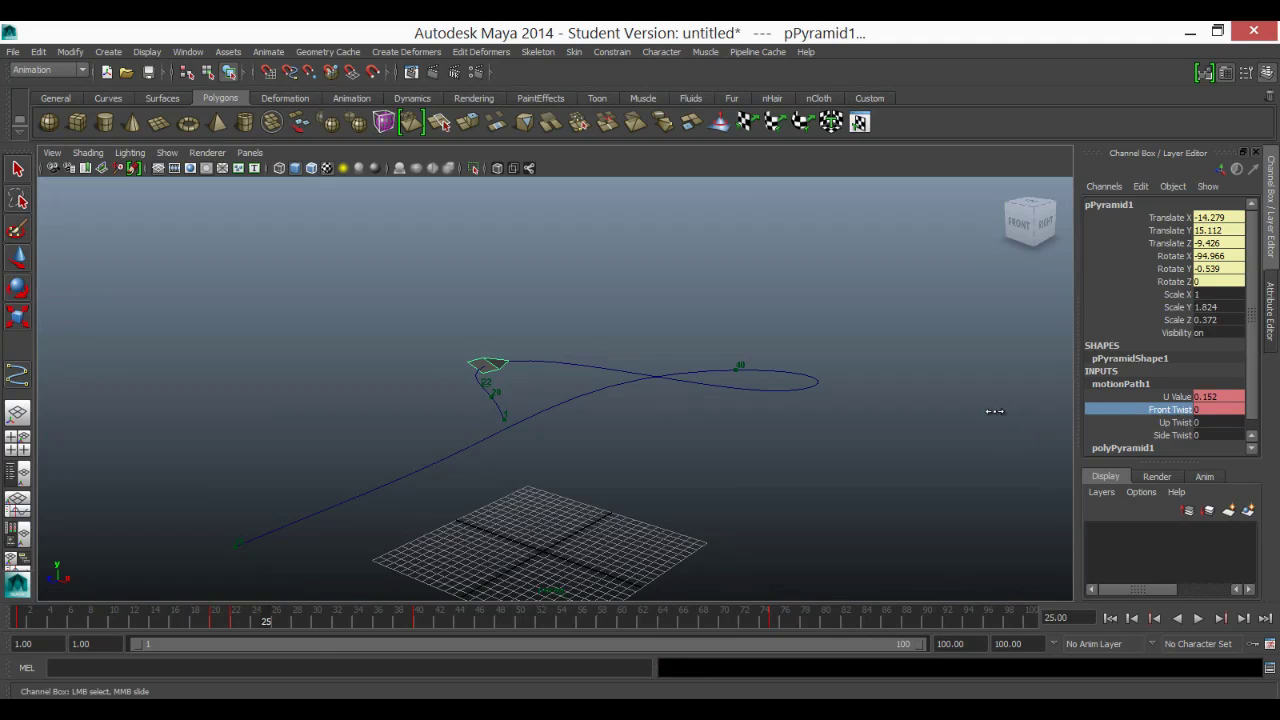
pyautogui.moveTo(994, 410); pyautogui.dragTo(1005, 410, button='middle')
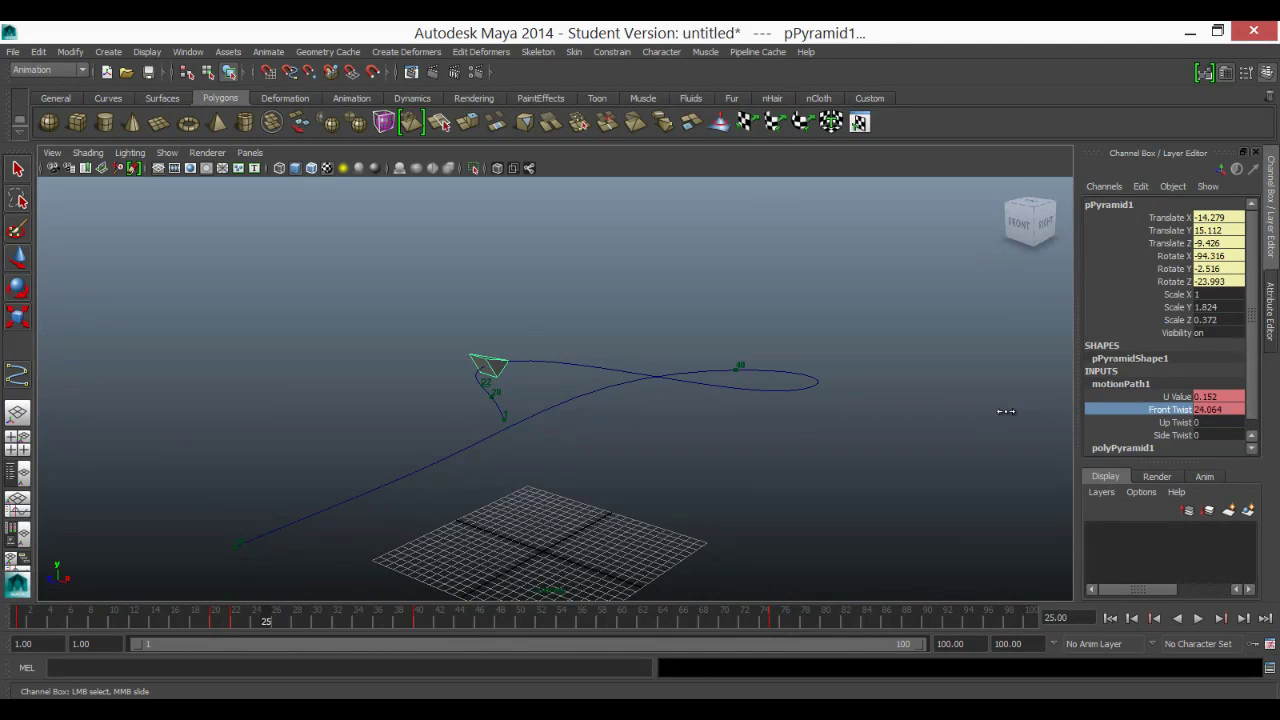
pyautogui.moveTo(1007, 411); pyautogui.dragTo(1009, 413, button='middle')
pyautogui.rightClick(1178, 409)
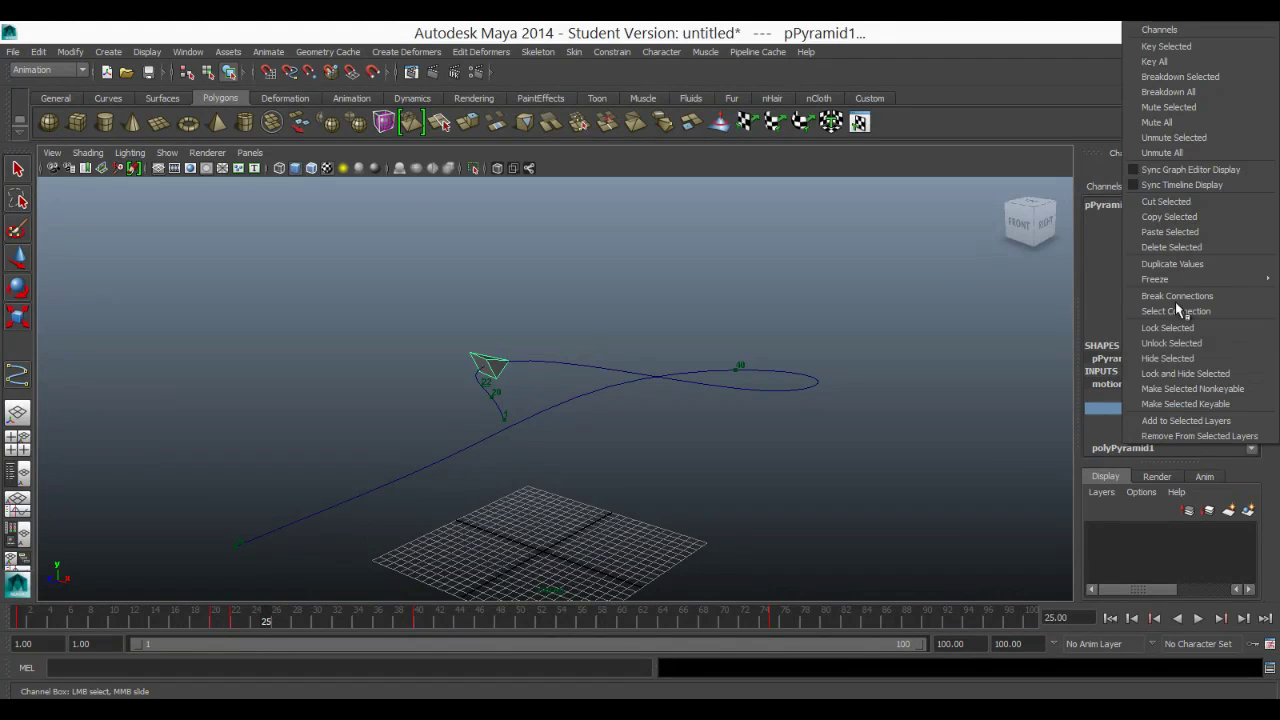
pyautogui.click(1188, 45)
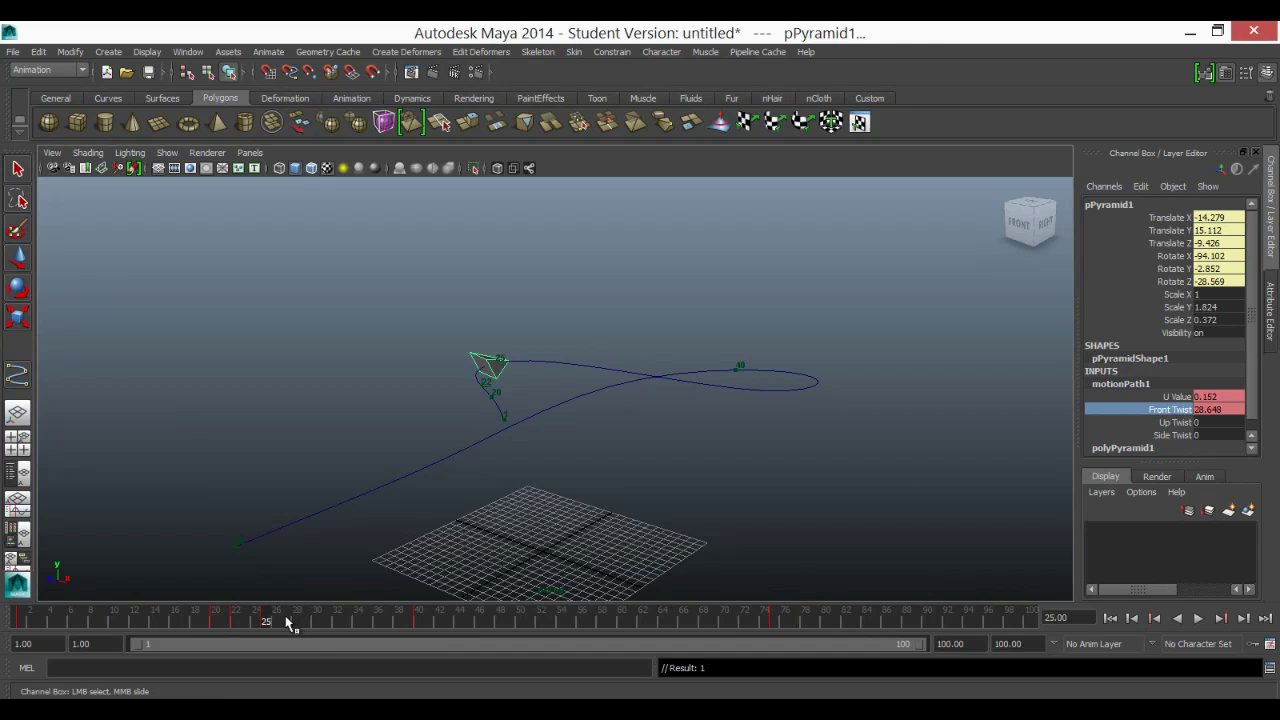
# - At frame 31, increase the pyramid's Front Twist to about 53.9 and key that channel
pyautogui.moveTo(266, 617); pyautogui.dragTo(330, 618)
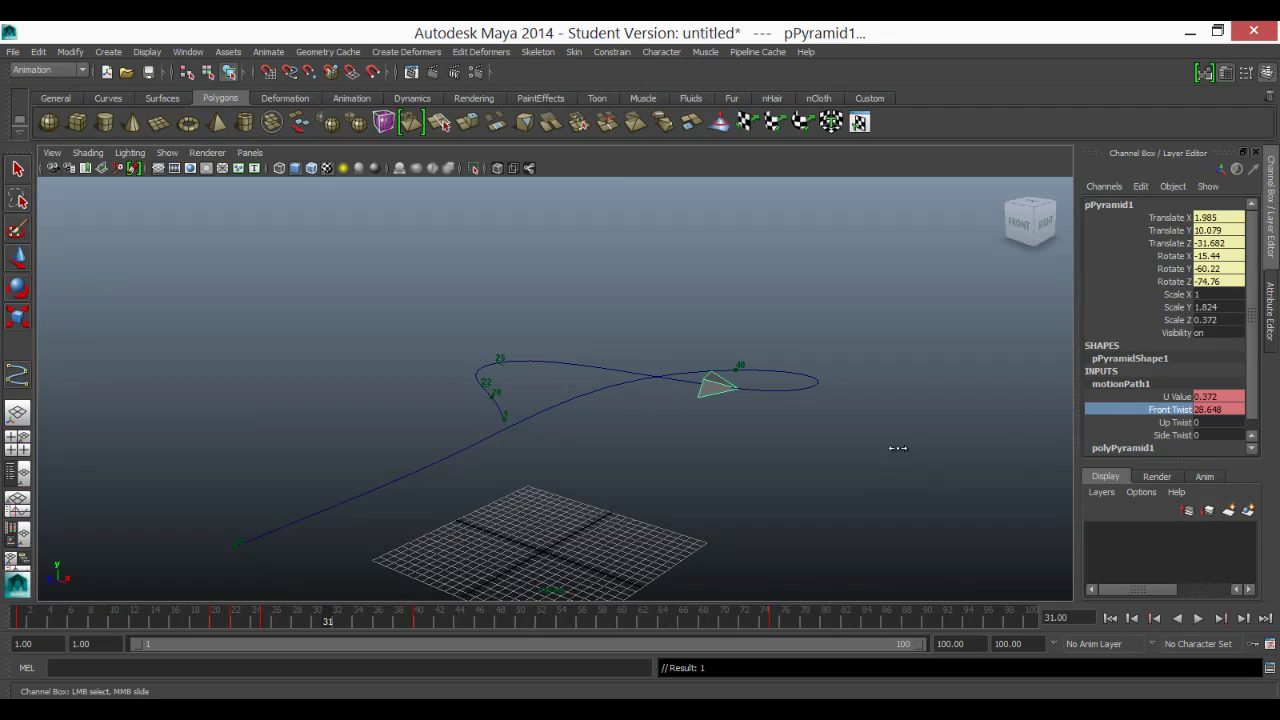
pyautogui.moveTo(897, 448)
pyautogui.mouseDown(button='middle')
pyautogui.moveTo(923, 443)
pyautogui.moveTo(903, 443)
pyautogui.mouseUp(button='middle')
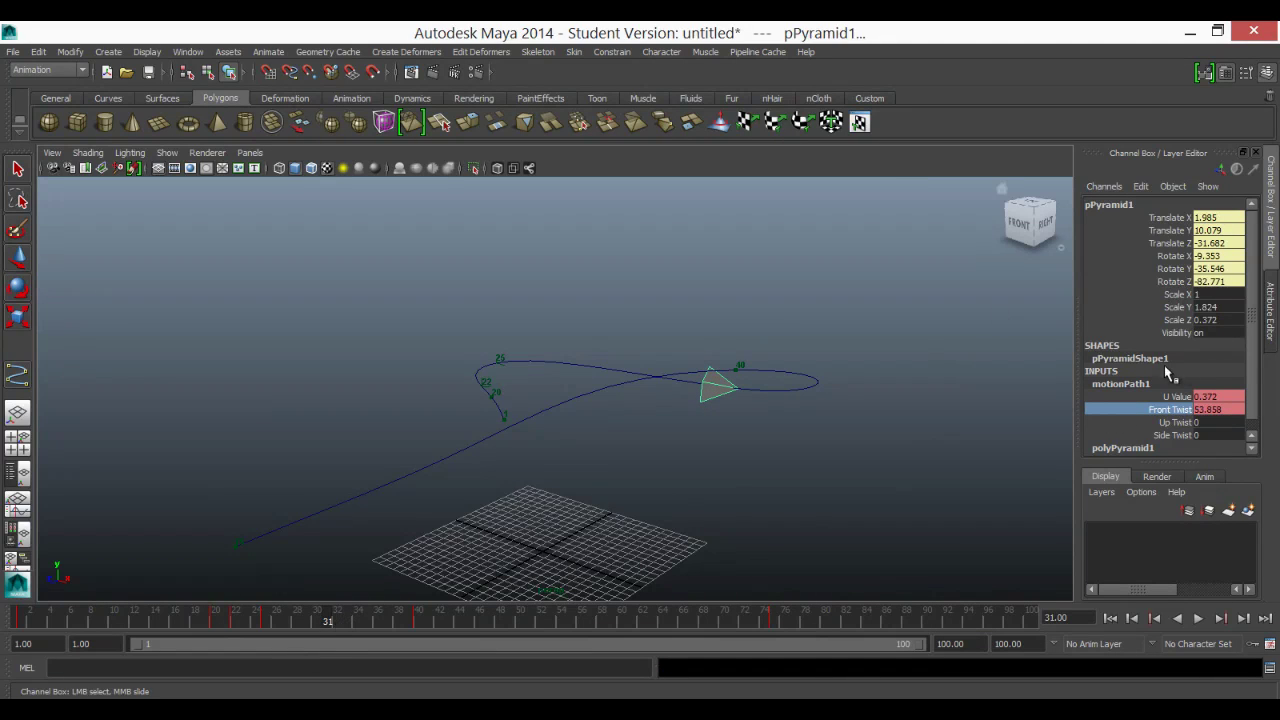
pyautogui.rightClick(1147, 416)
pyautogui.click(1186, 49)
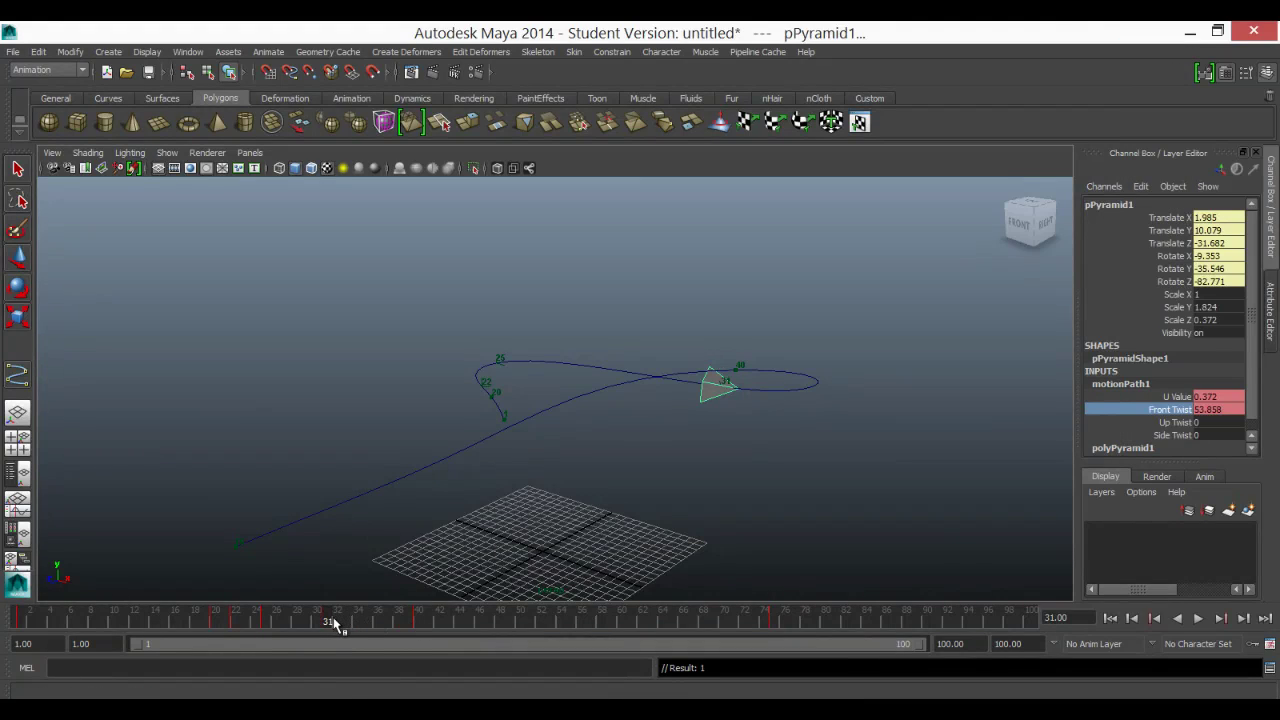
# - Key the Front Twist at frame 37 with its current value to hold the bank through the bend
pyautogui.moveTo(335, 622); pyautogui.dragTo(398, 626)
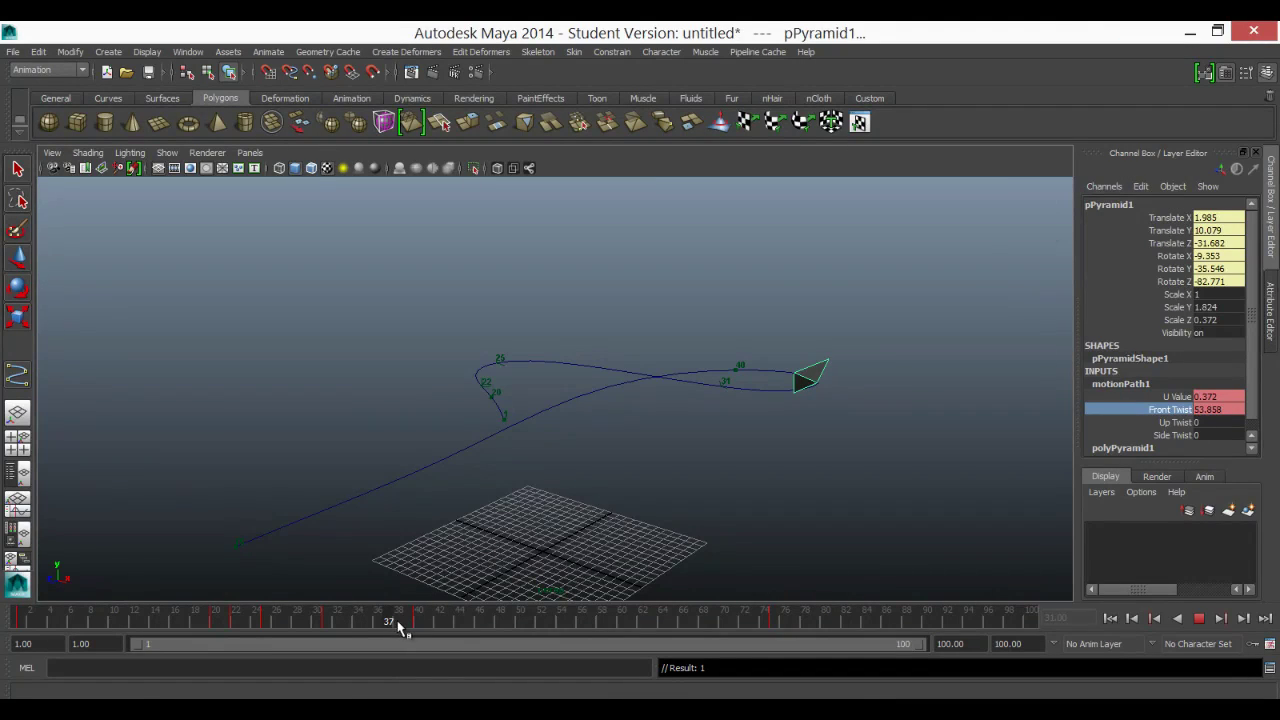
pyautogui.rightClick(1124, 409)
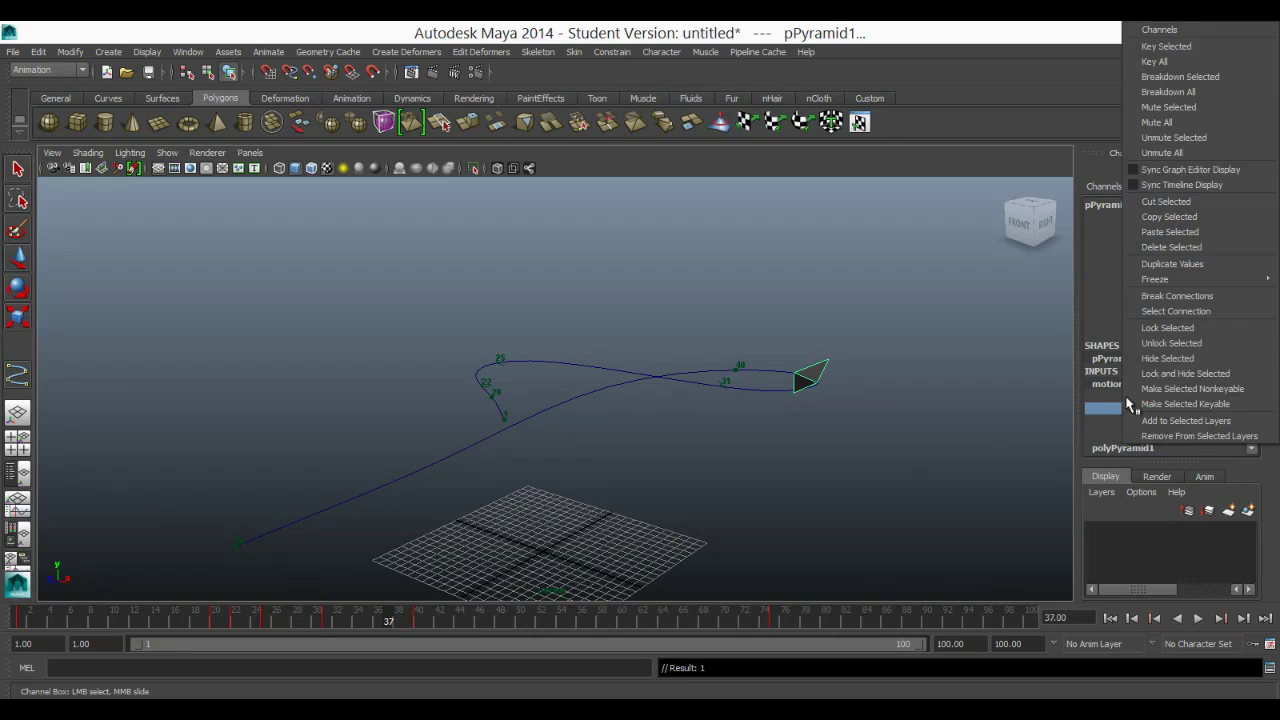
pyautogui.click(1142, 50)
# - At frame 45, reduce the pyramid's Front Twist to about 3.4 and key that channel
pyautogui.moveTo(390, 624); pyautogui.dragTo(470, 626)
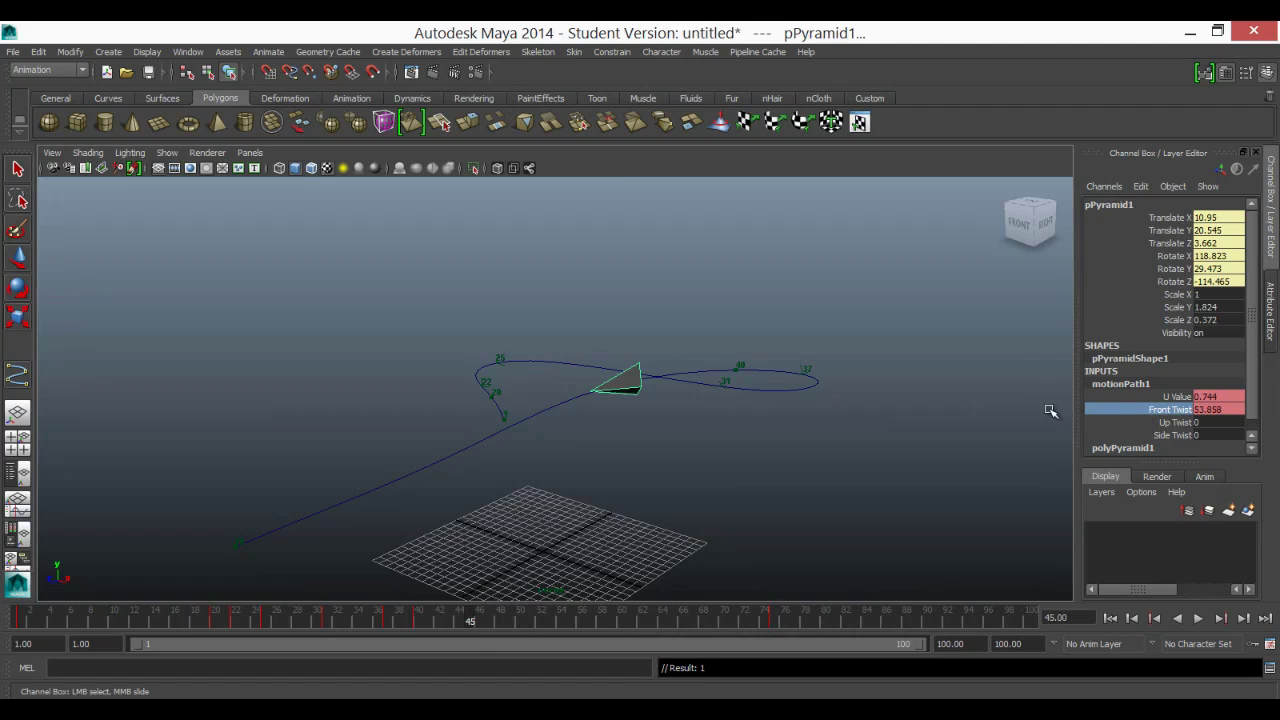
pyautogui.moveTo(1050, 410); pyautogui.dragTo(1010, 432, button='middle')
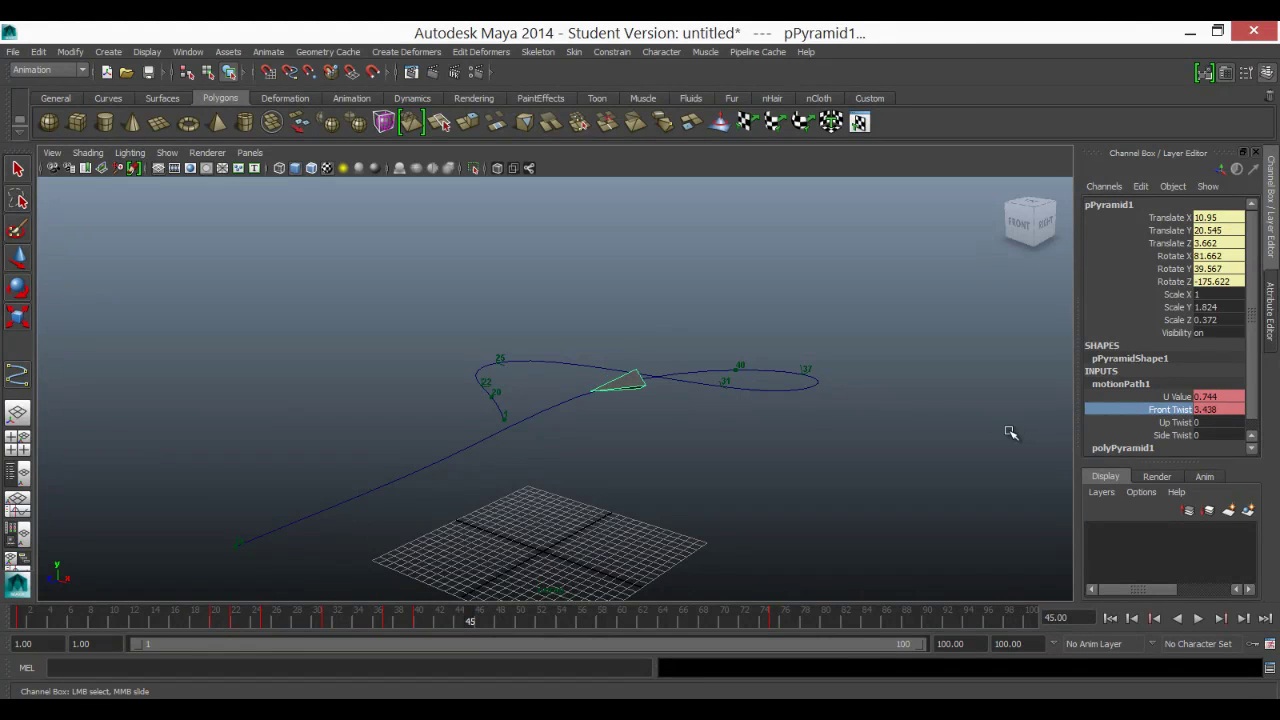
pyautogui.rightClick(1116, 416)
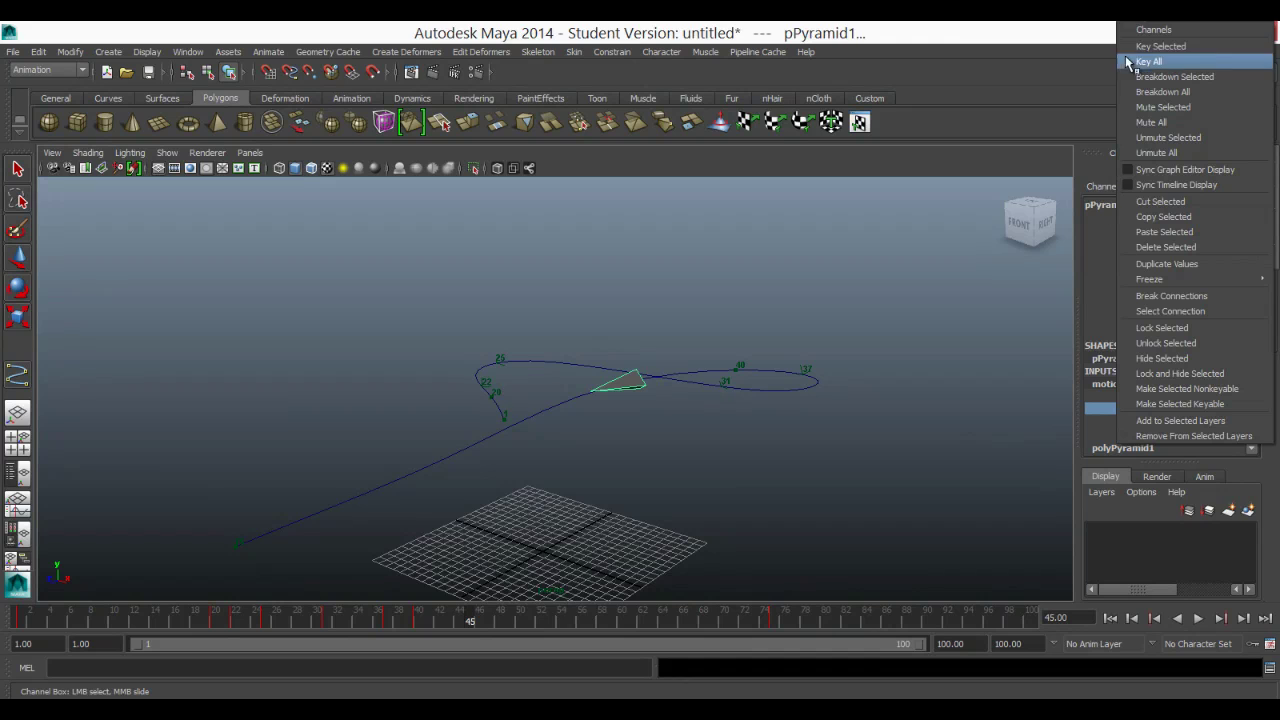
pyautogui.click(1160, 47)
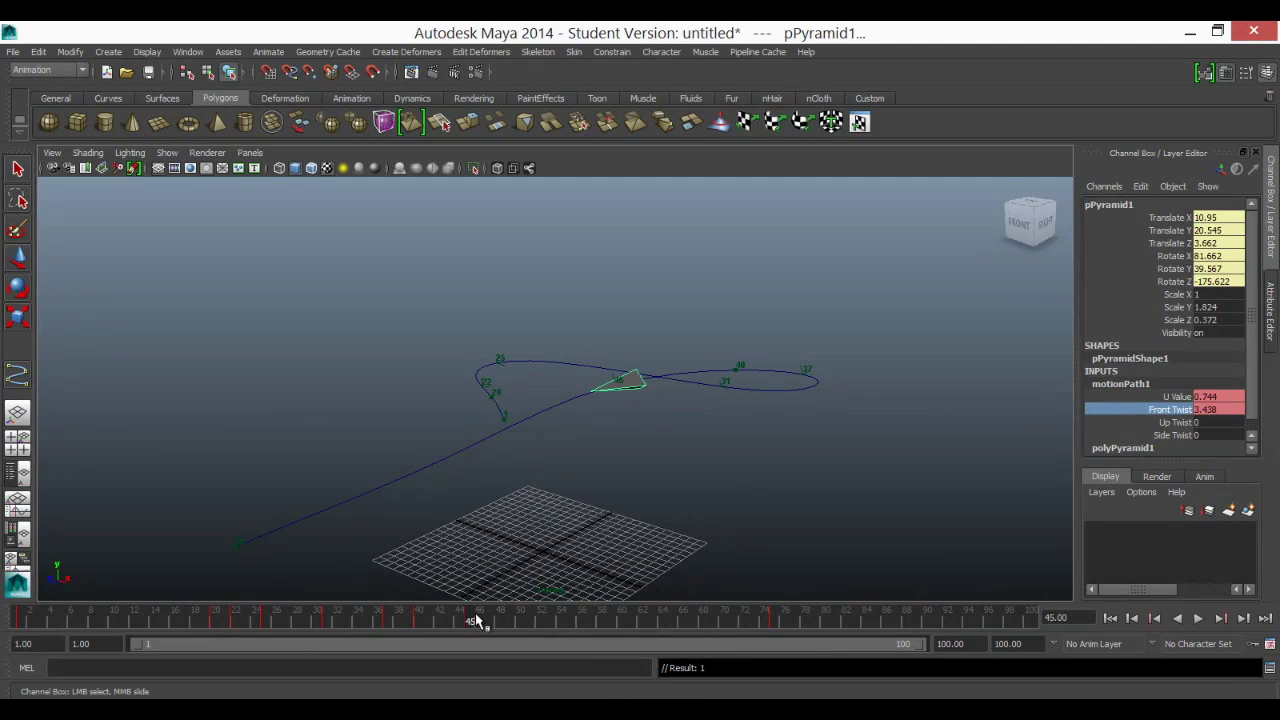
# - Play the animation from frame 17 to check the pyramid's banking along the path, and return to frame 1
pyautogui.moveTo(450, 628); pyautogui.dragTo(187, 677)
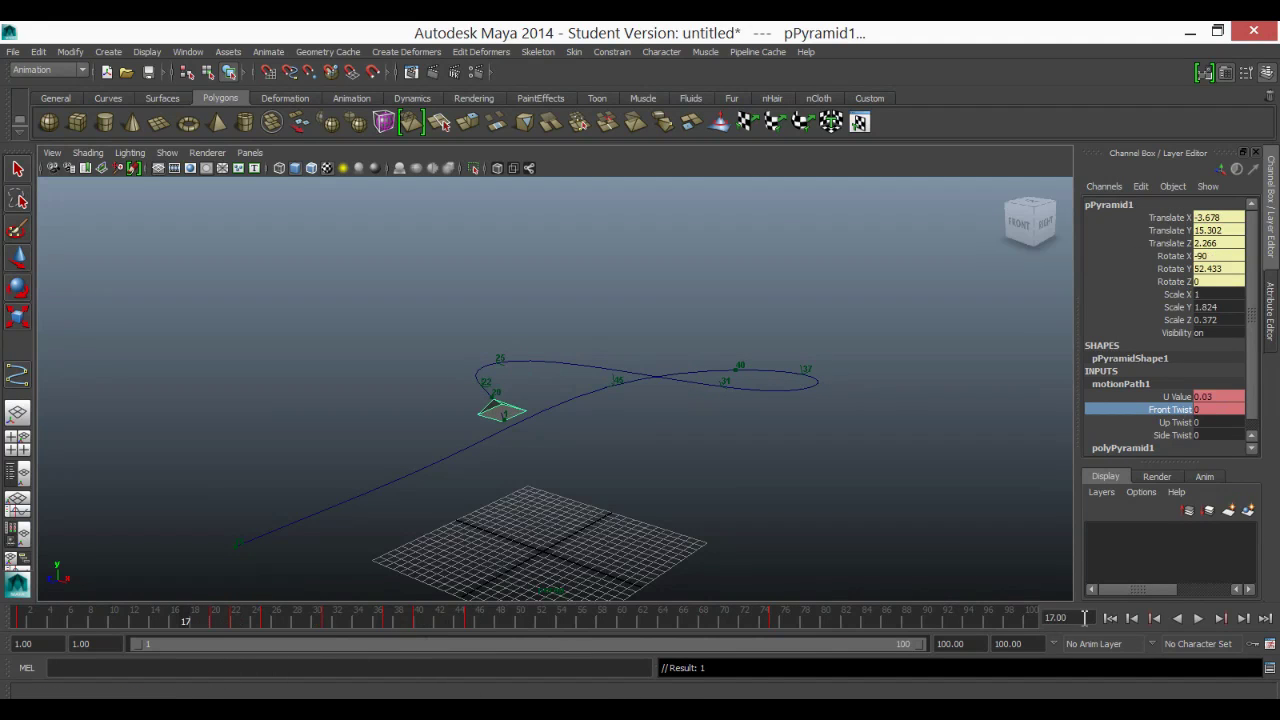
pyautogui.click(1199, 619)
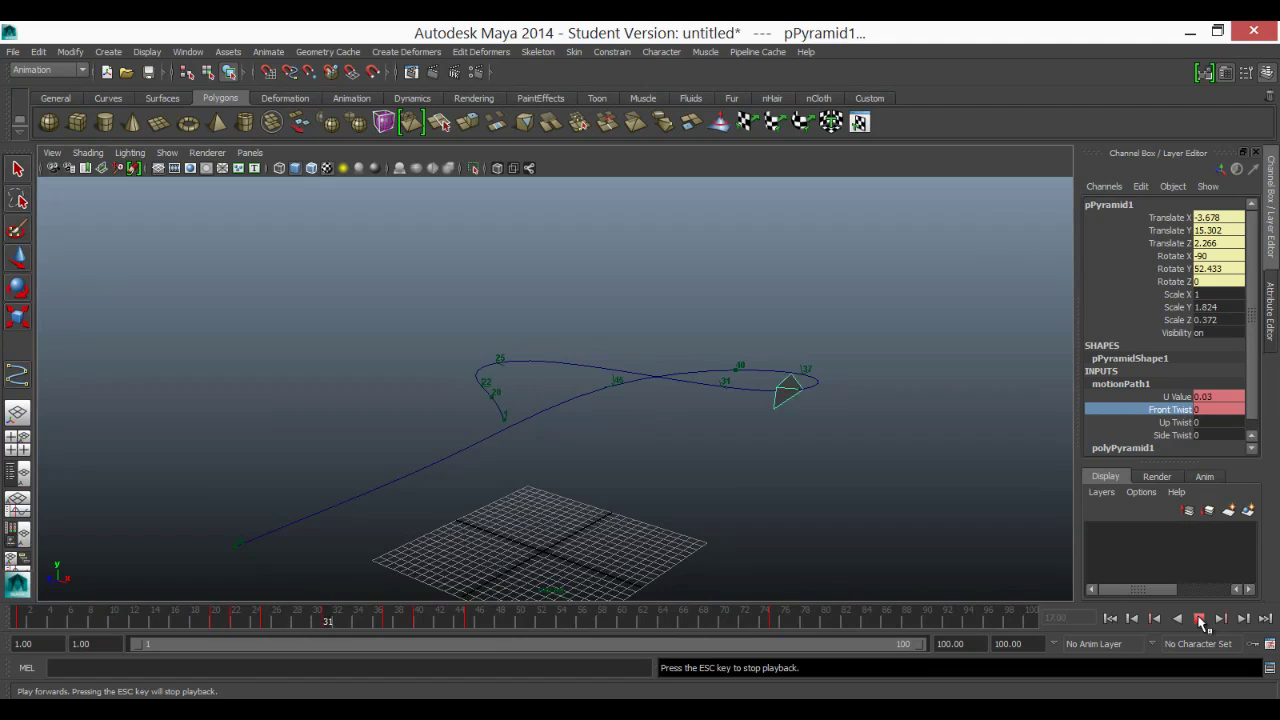
pyautogui.click(1199, 619)
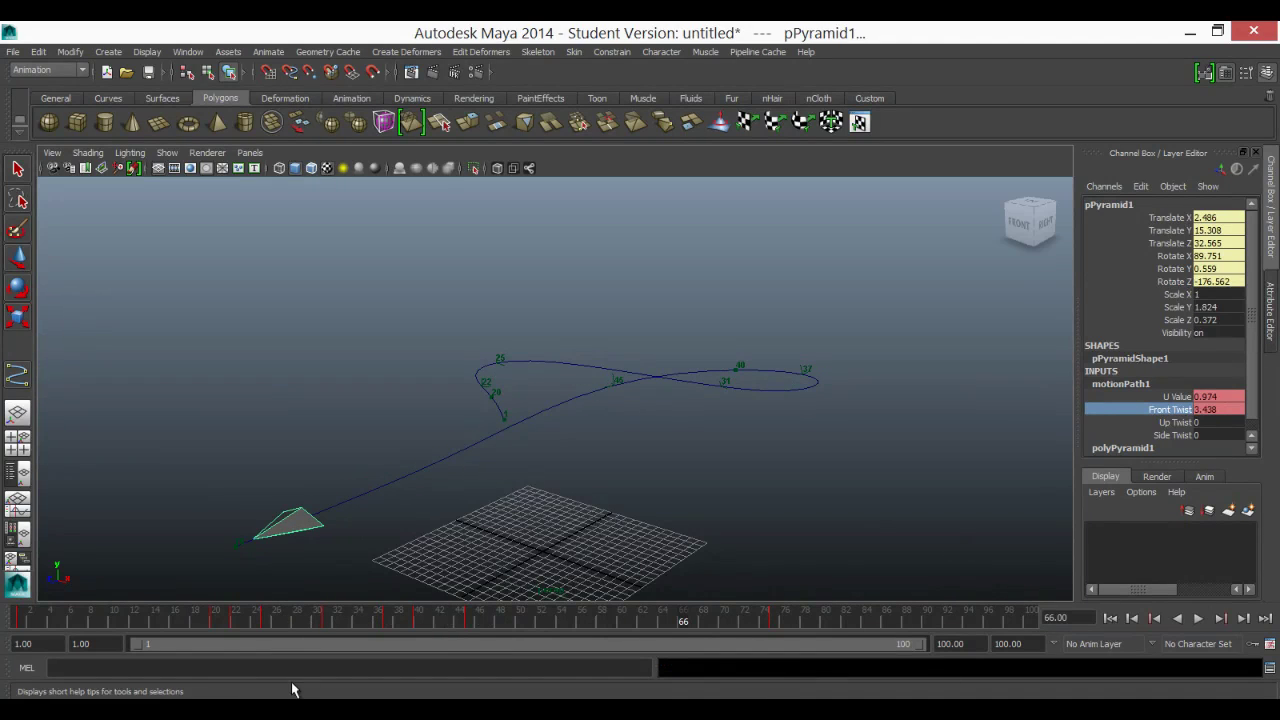
pyautogui.moveTo(680, 625); pyautogui.dragTo(25, 640)
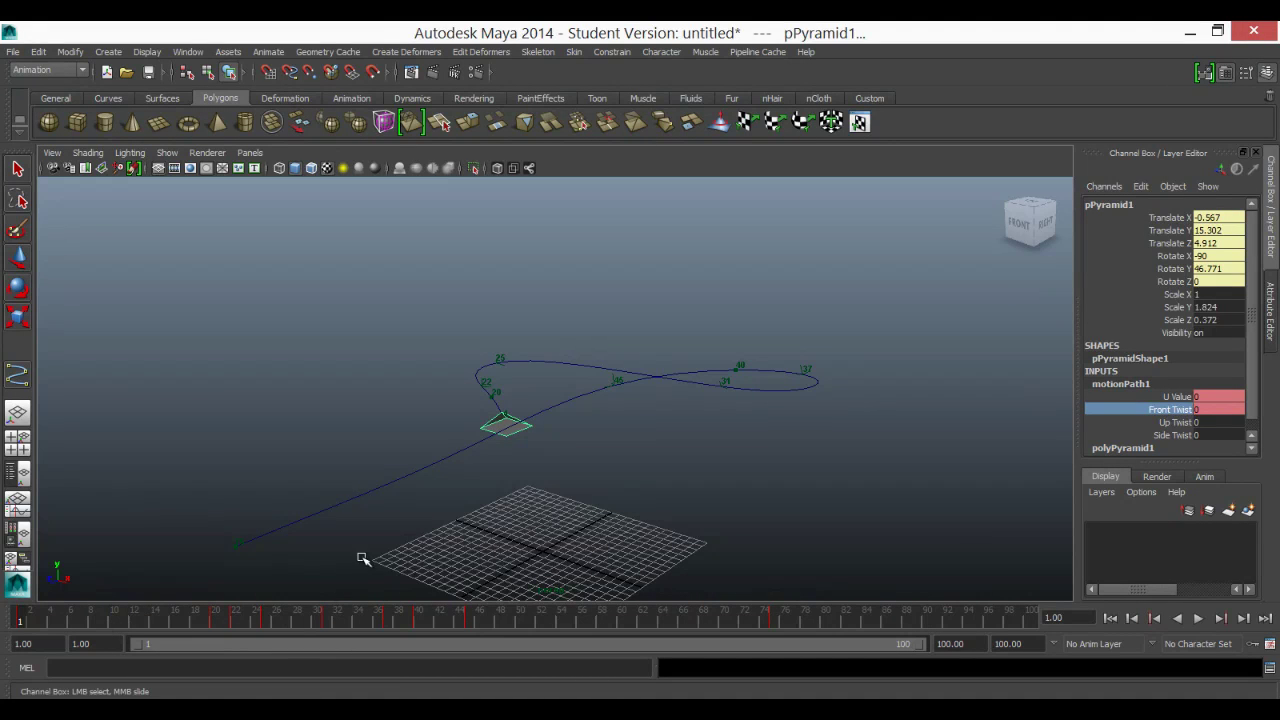
# - At frame 1, move the pyramid straight down off the start of the path to a Translate Y of about 6.28
pyautogui.keyDown('alt'); pyautogui.moveTo(312, 463); pyautogui.dragTo(580, 451); pyautogui.keyUp('alt')
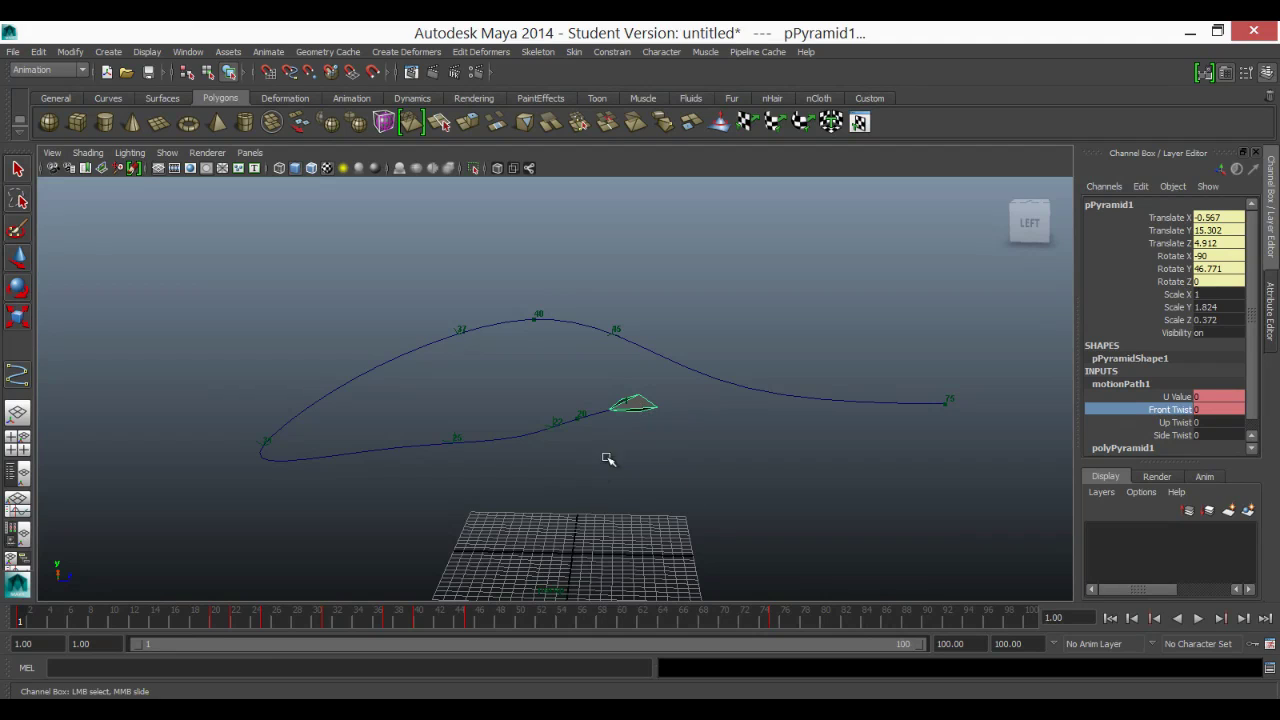
pyautogui.press('w')
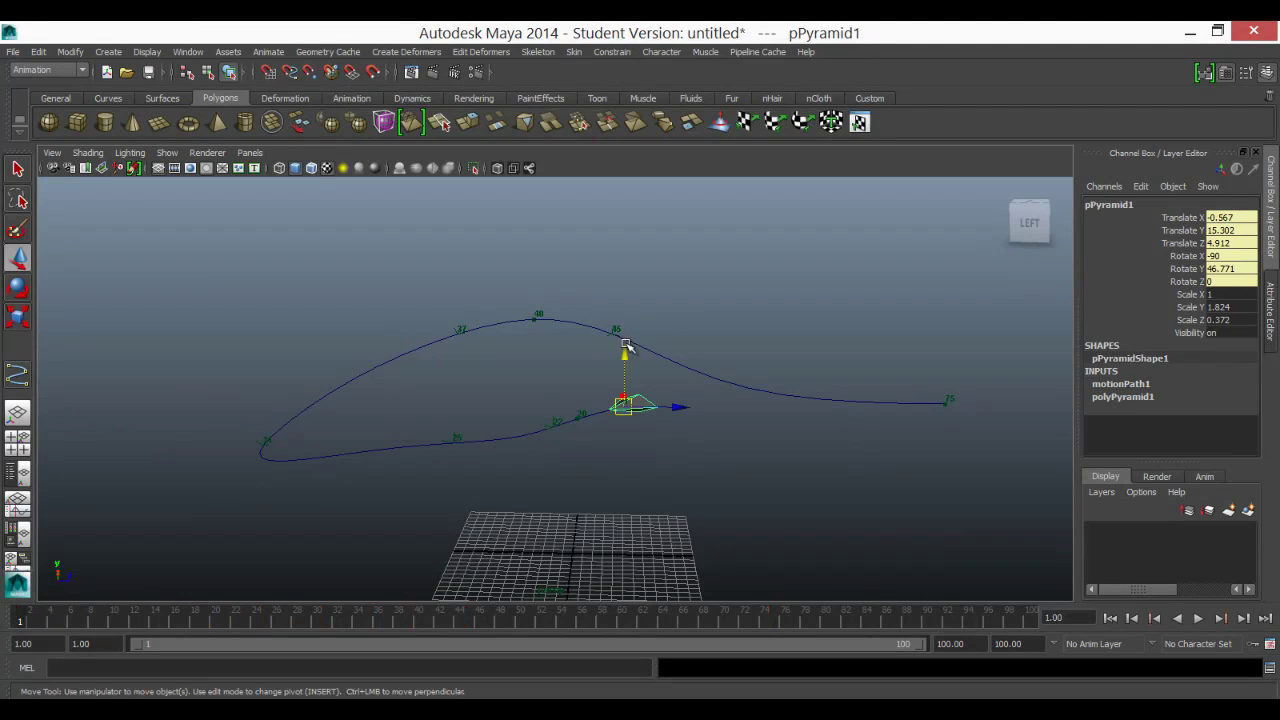
pyautogui.moveTo(624, 358); pyautogui.dragTo(642, 450)
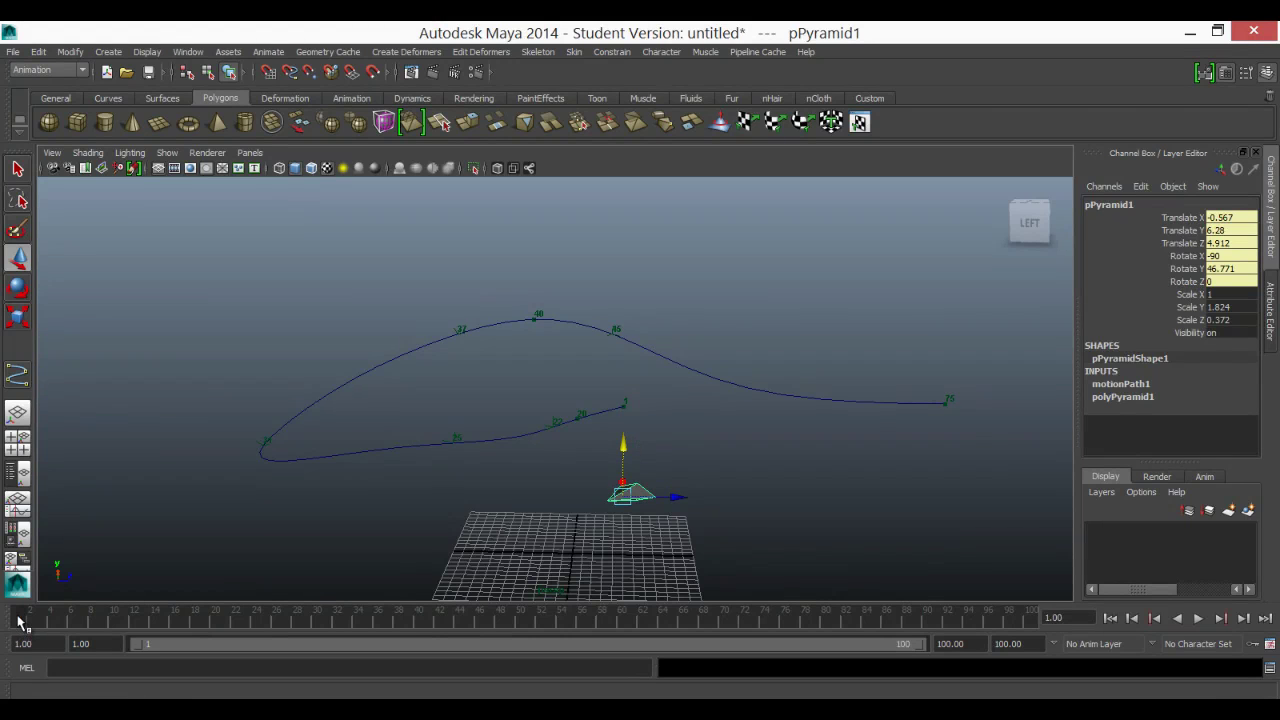
# - Key all of the pyramid's channels at frame 1 in its lowered position below the path start
pyautogui.press('s')
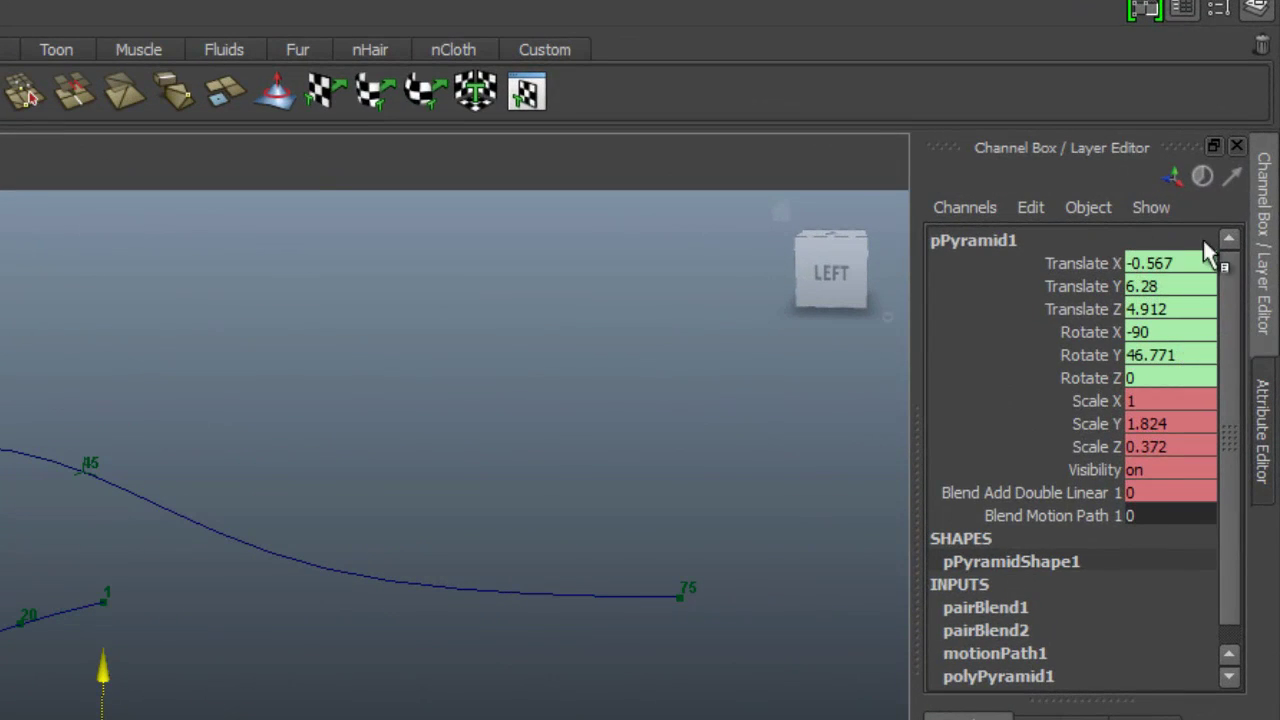
pyautogui.moveTo(1229, 288); pyautogui.dragTo(1229, 373)
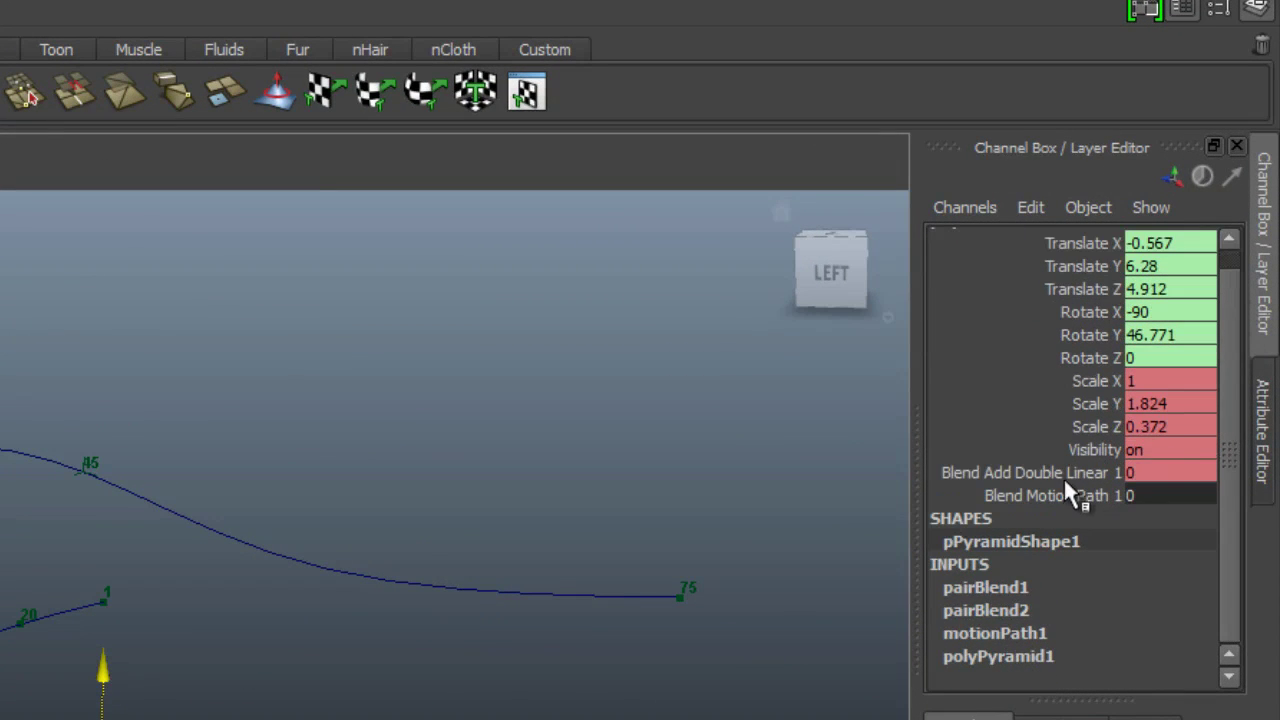
# - Set the pyramid's Blend Motion Path 1 and Blend Add Double Linear 1 to 1 to test the path blending
pyautogui.doubleClick(1146, 492)
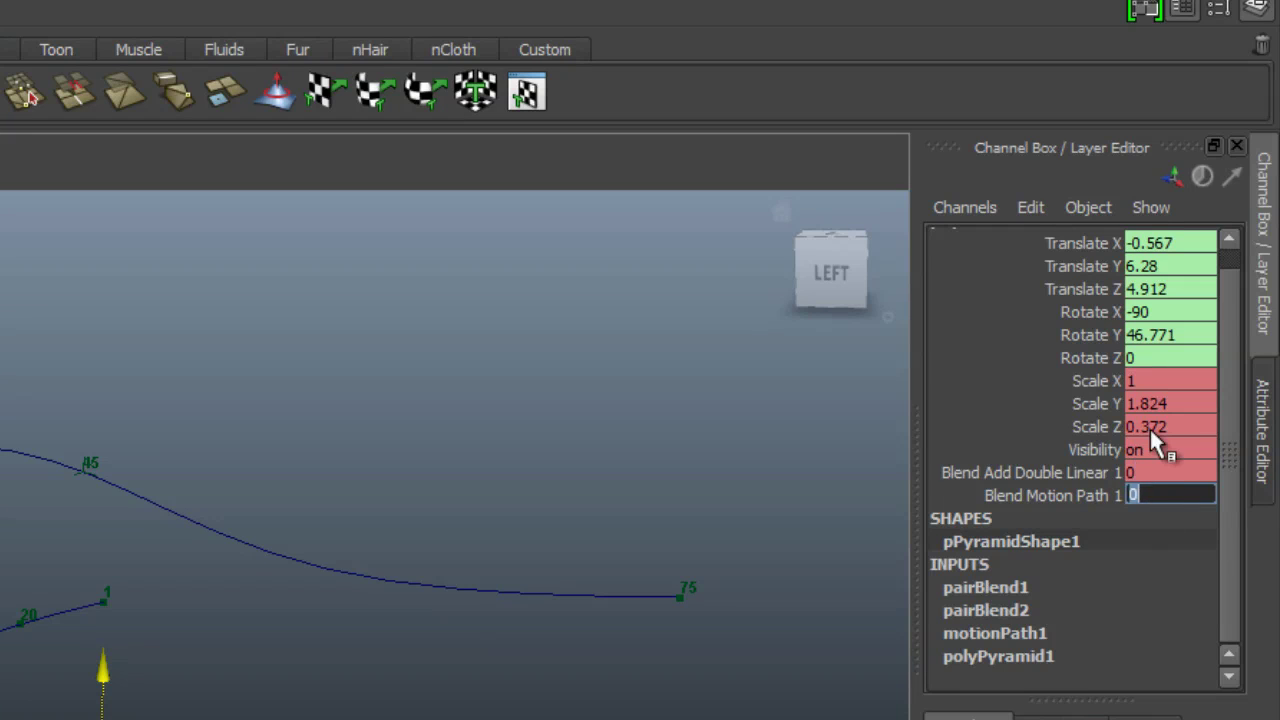
pyautogui.write('1')
pyautogui.press('Return')
pyautogui.click(1150, 476)
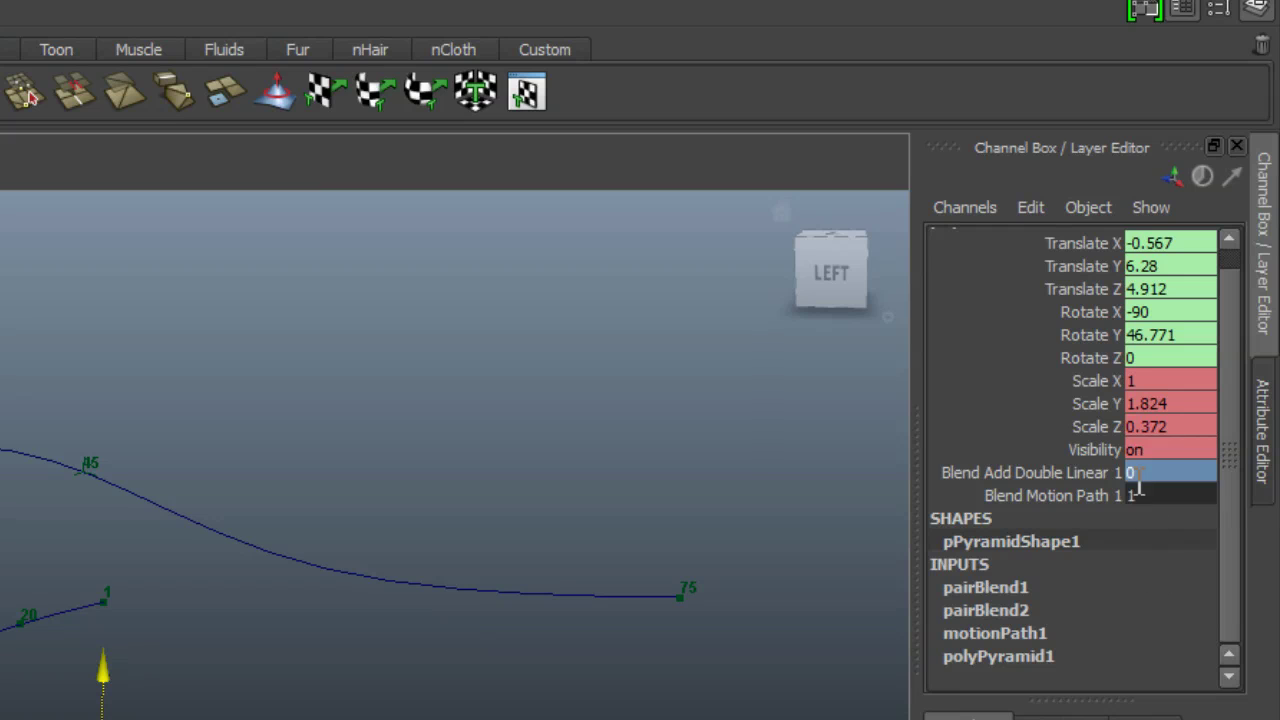
pyautogui.doubleClick(1137, 478)
pyautogui.write('1')
pyautogui.press('Return')
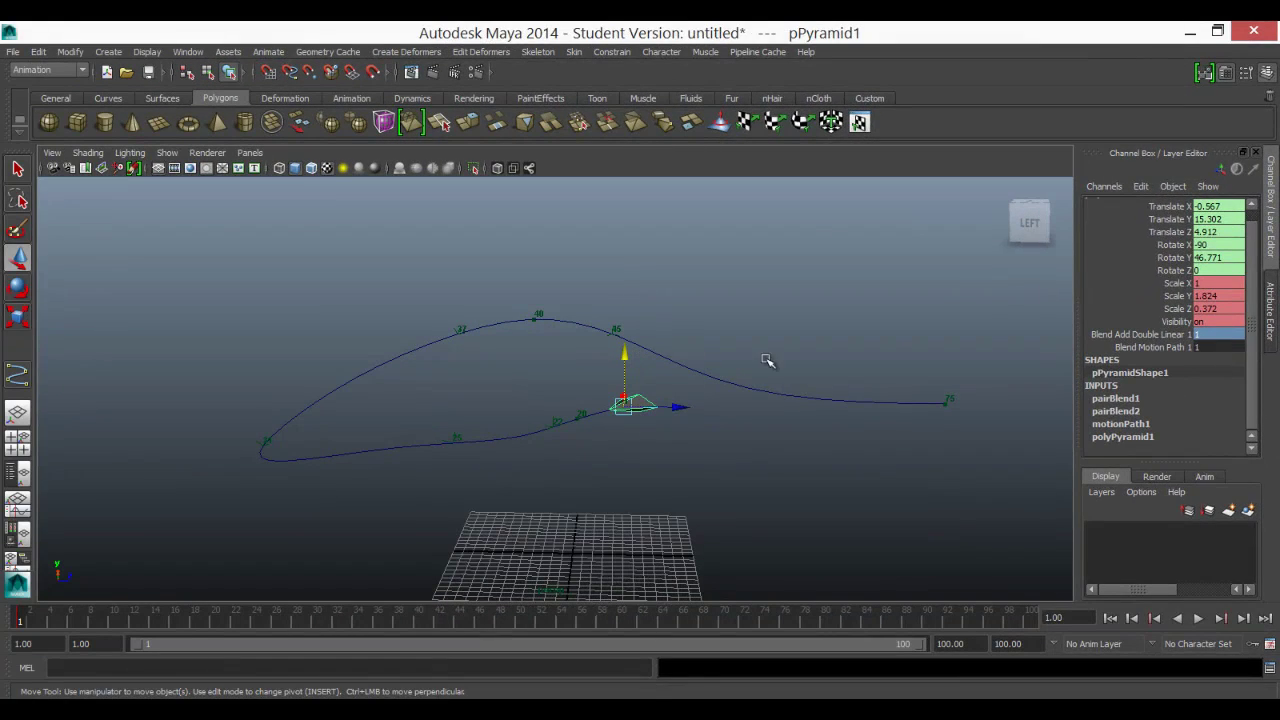
# - Set Blend Add Double Linear 1 and Blend Motion Path 1 to 0 and key both channels at frame 1
pyautogui.doubleClick(1225, 337)
pyautogui.write('0')
pyautogui.press('Return')
pyautogui.doubleClick(1221, 347)
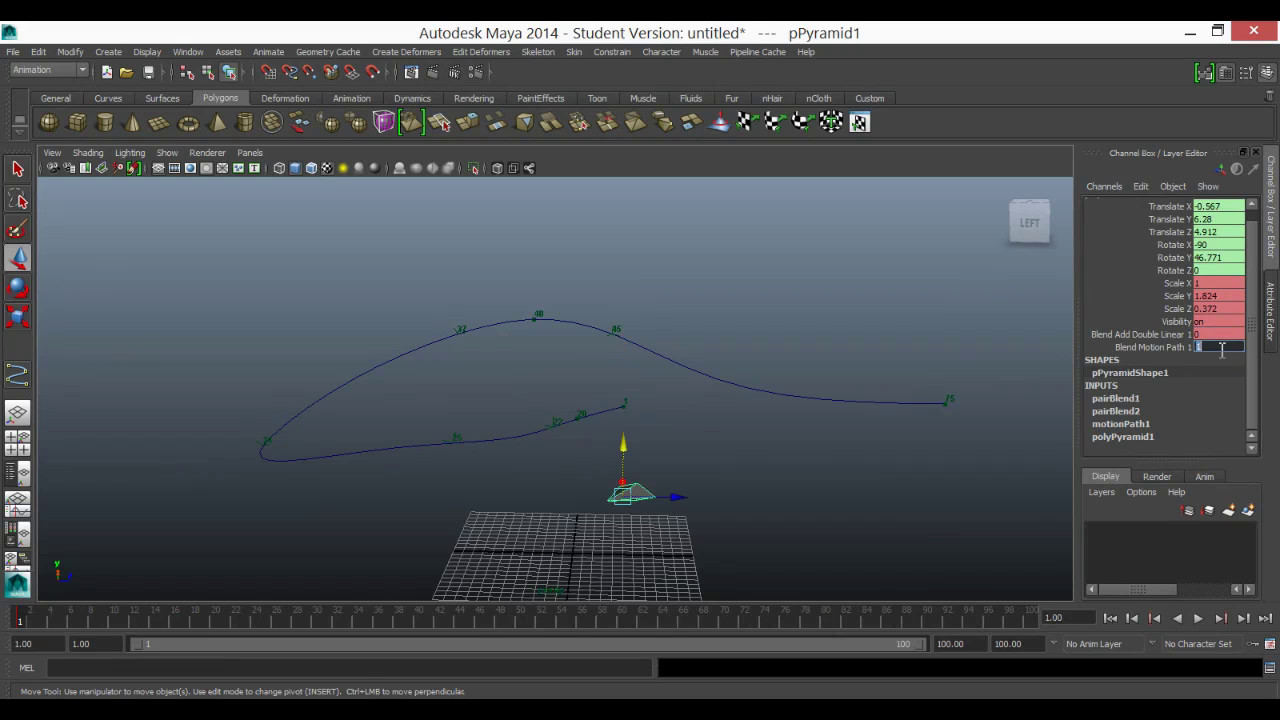
pyautogui.press('Return')
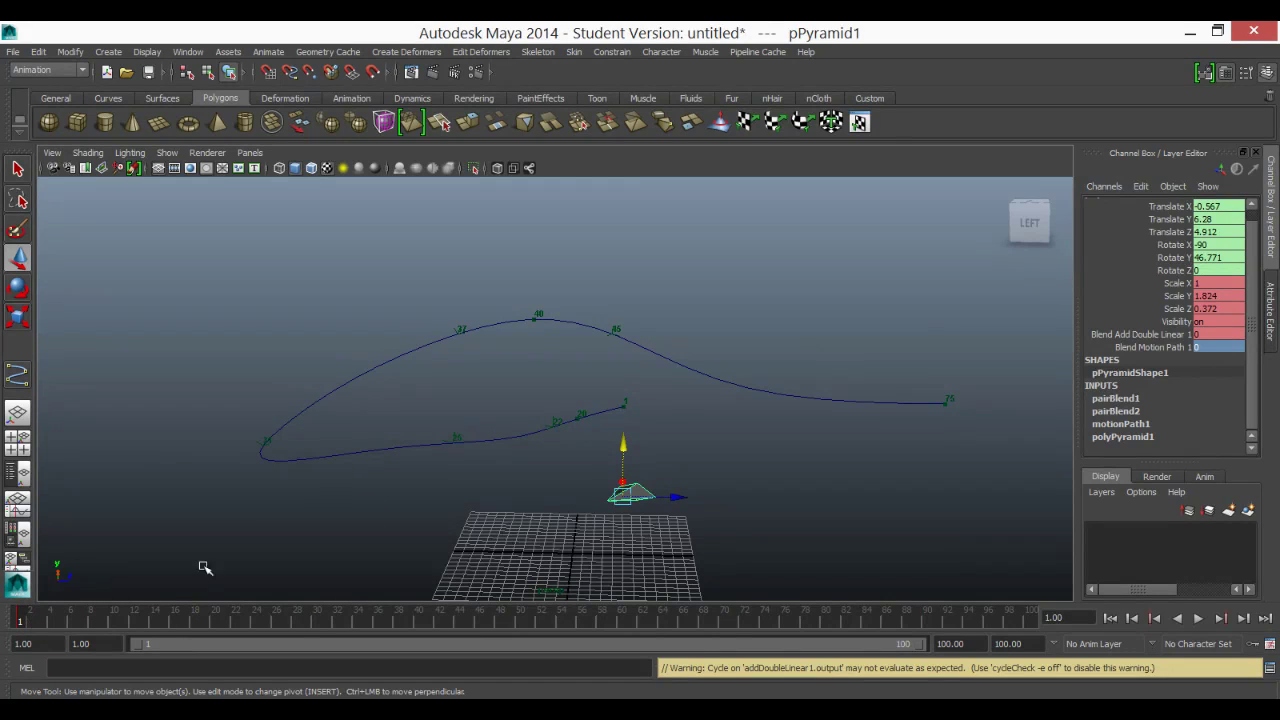
pyautogui.click(1175, 340)
pyautogui.moveTo(1175, 340); pyautogui.dragTo(1170, 350)
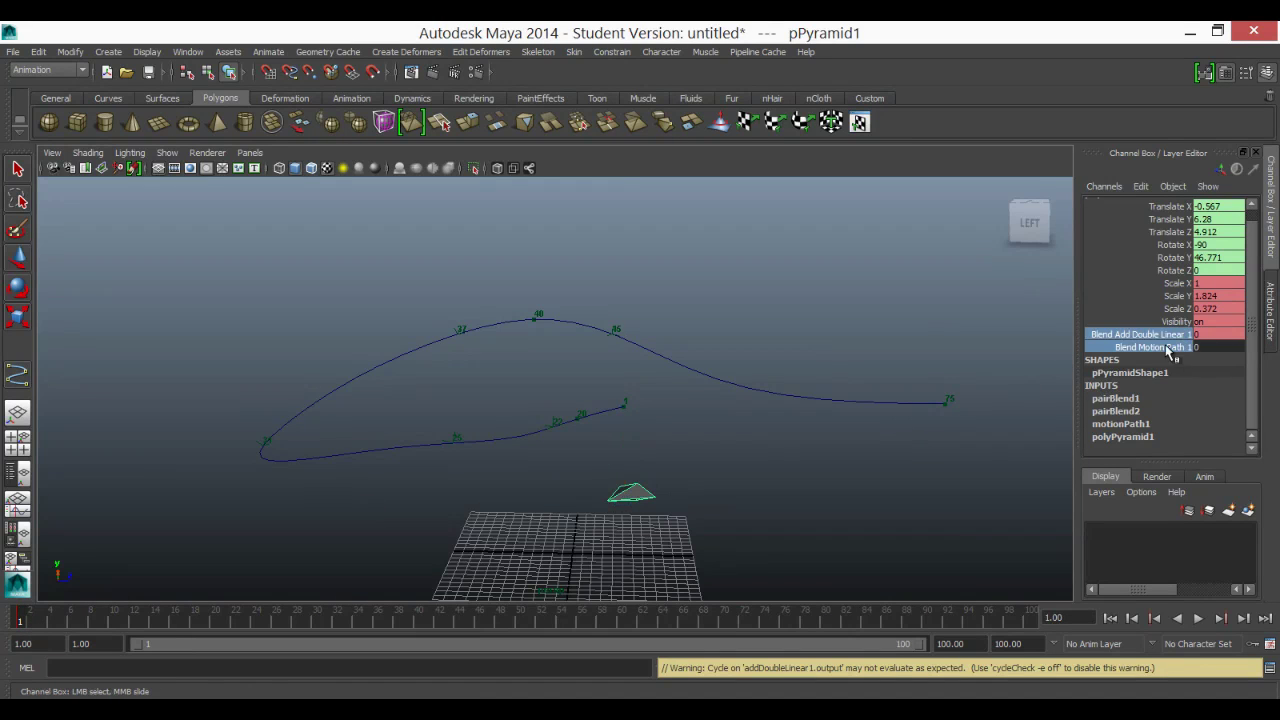
pyautogui.rightClick(1150, 342)
pyautogui.click(1187, 46)
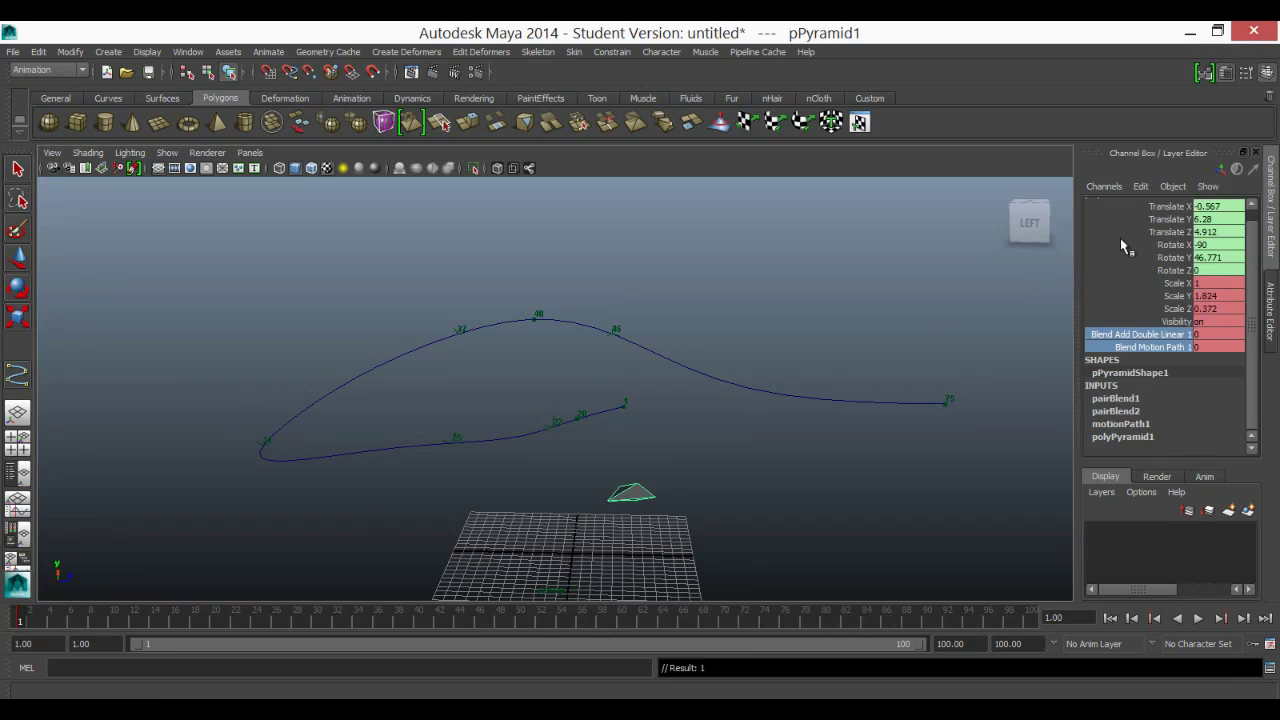
# - At frame 20, set the pyramid's Blend Add Double Linear 1 to 1 and key that channel
pyautogui.moveTo(38, 620)
pyautogui.mouseDown()
pyautogui.moveTo(225, 622)
pyautogui.moveTo(213, 621)
pyautogui.mouseUp()
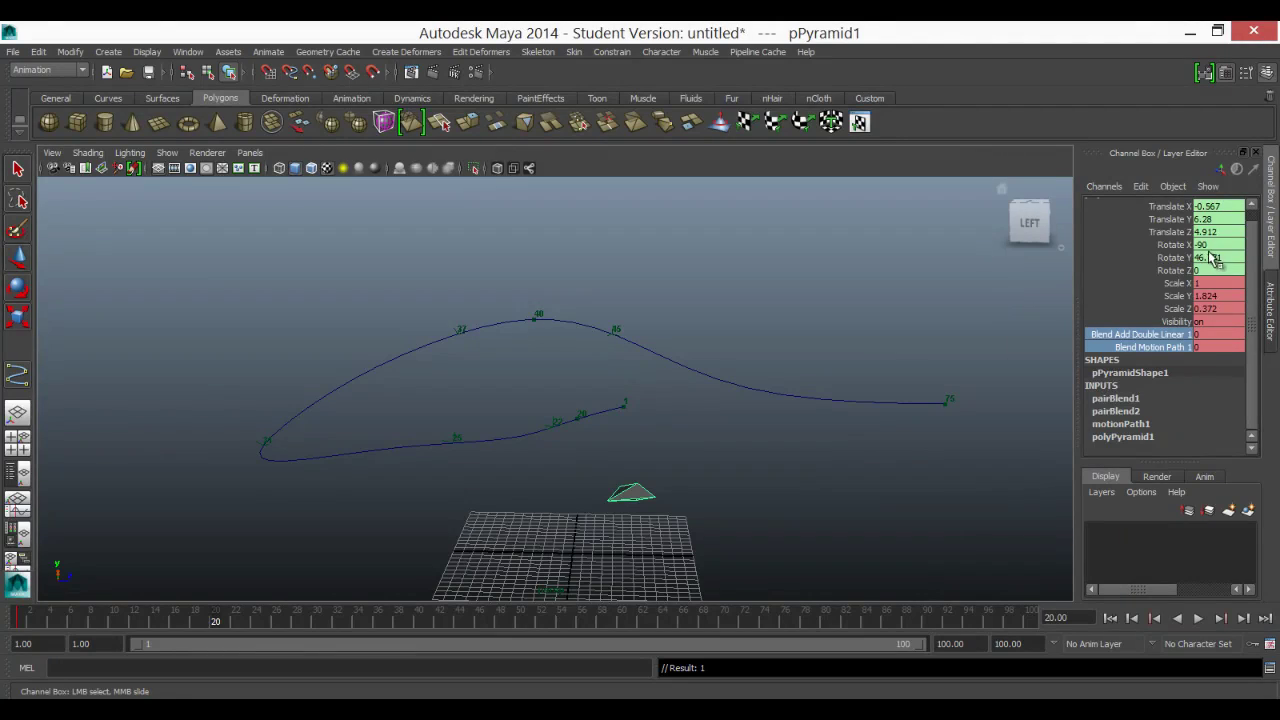
pyautogui.doubleClick(1215, 334)
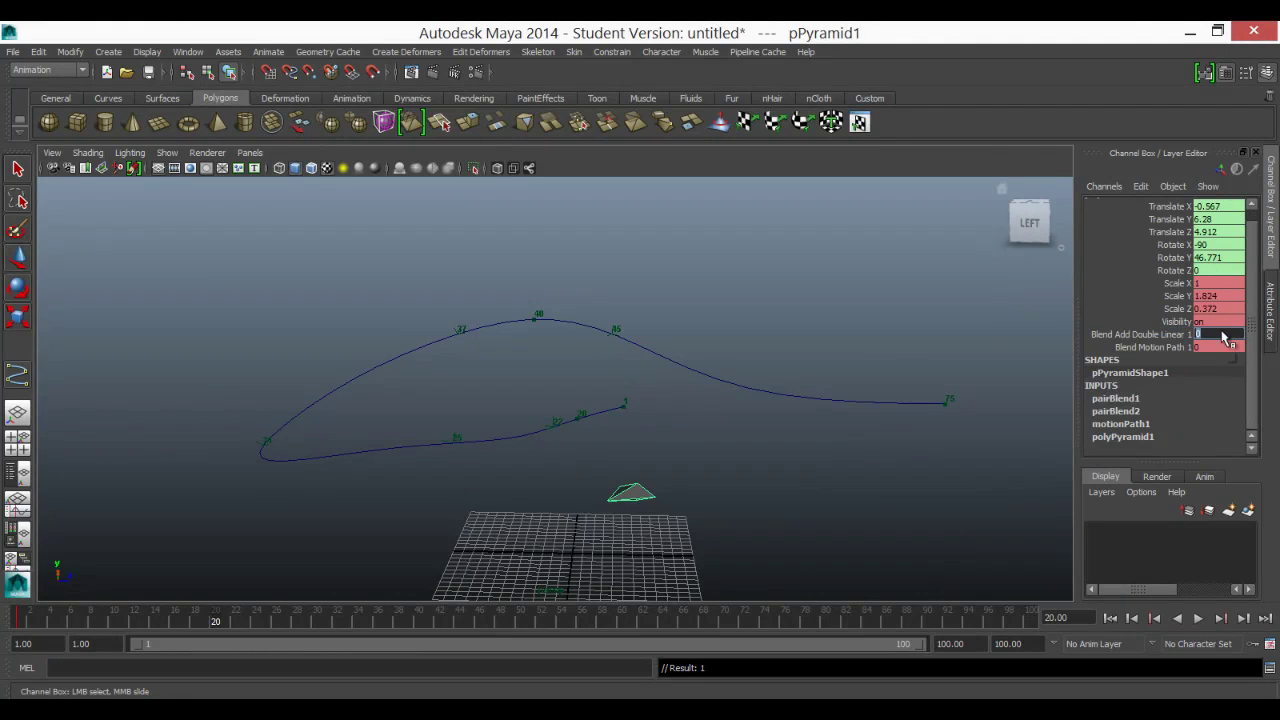
pyautogui.write('1')
pyautogui.press('Return')
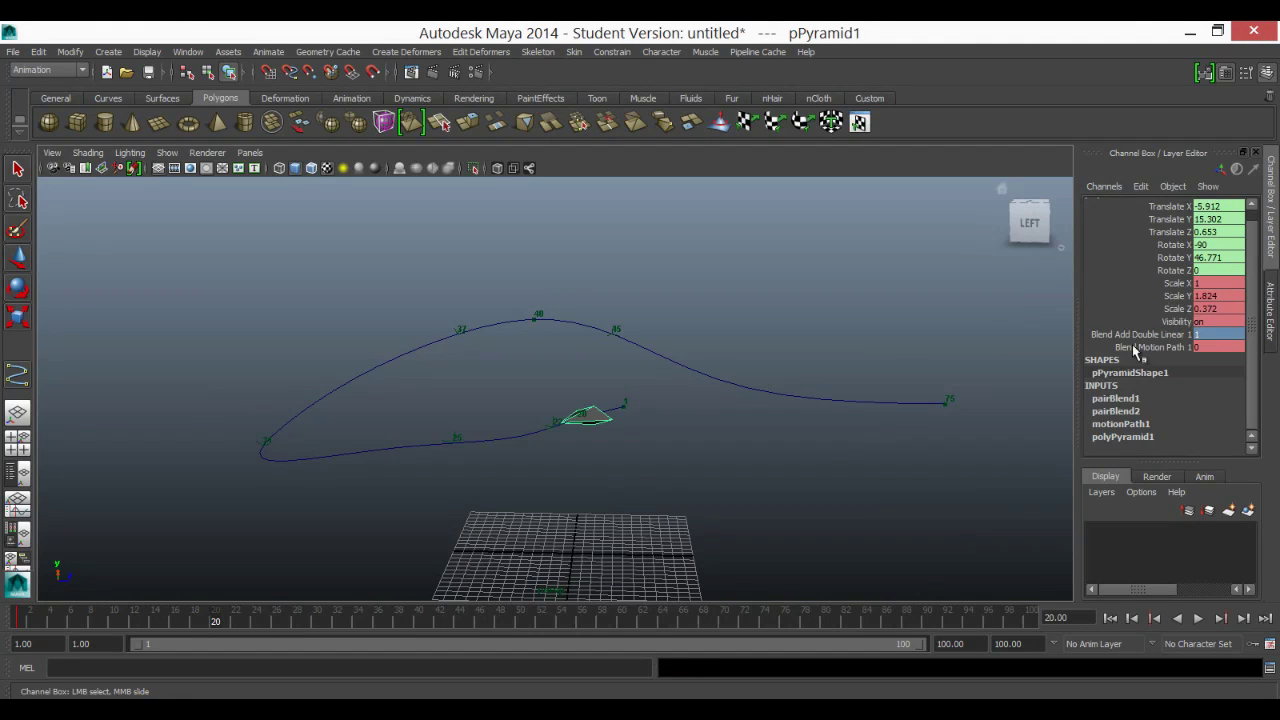
pyautogui.click(1168, 336)
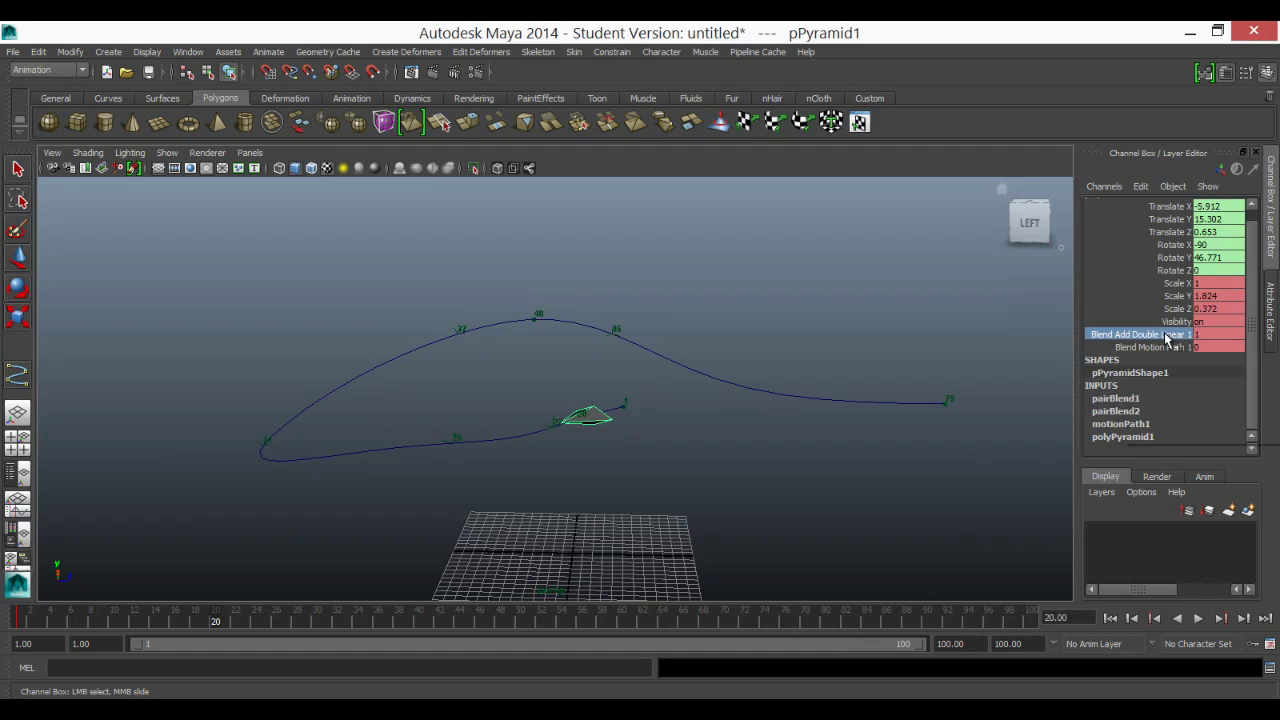
pyautogui.rightClick(1168, 340)
pyautogui.click(1221, 43)
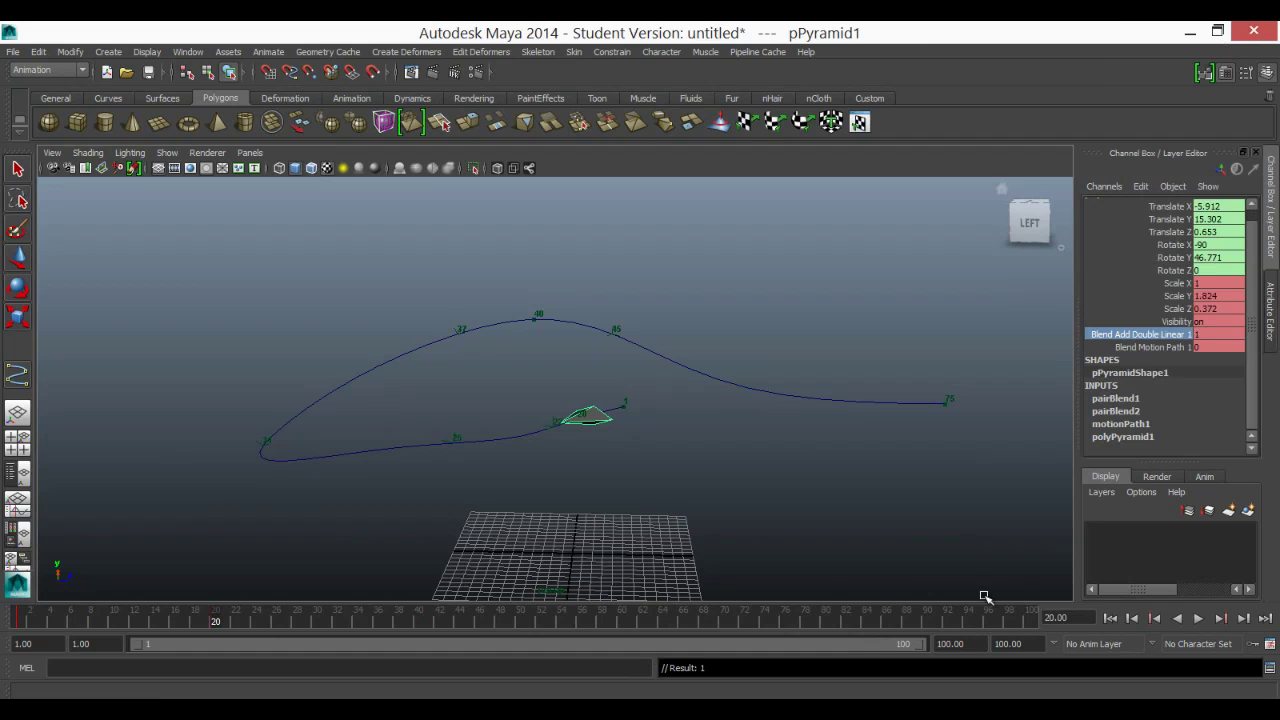
# - Play the animation from frame 1 and inspect the pyramid's position and orientation on the path at frame 55
pyautogui.moveTo(213, 625); pyautogui.dragTo(3, 612)
pyautogui.hotkey('alt', 'v')
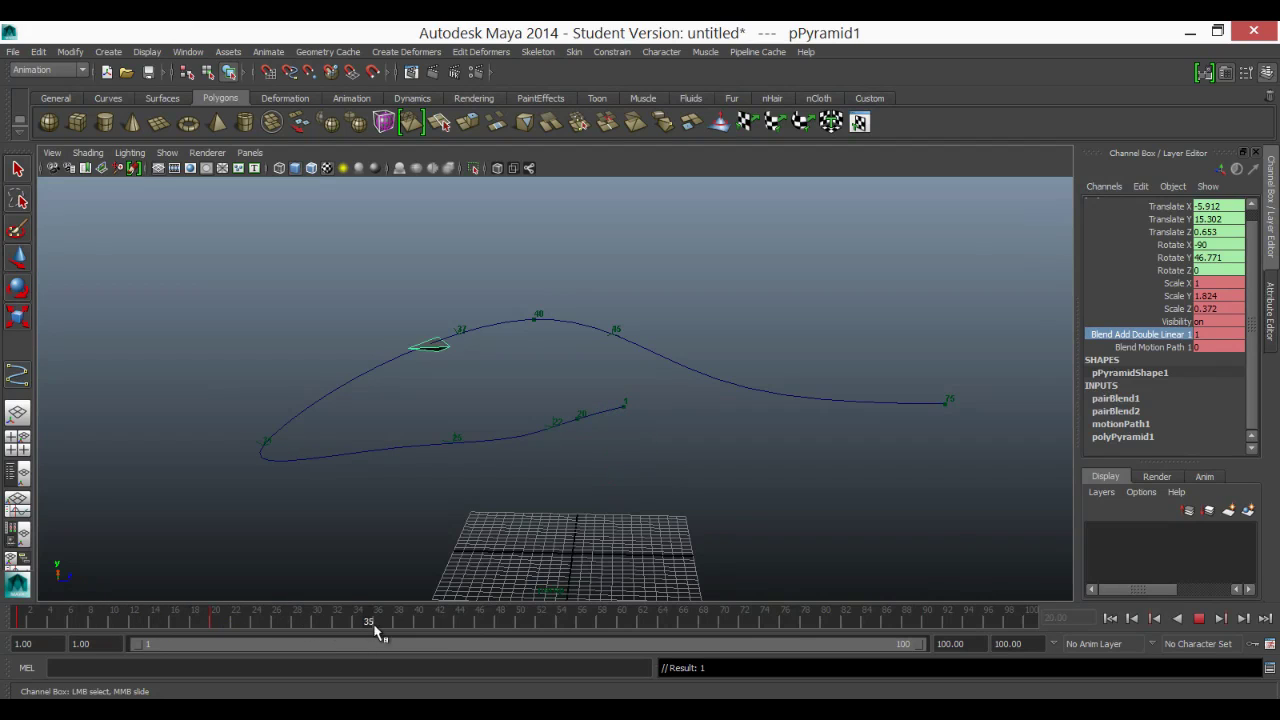
pyautogui.click(571, 625)
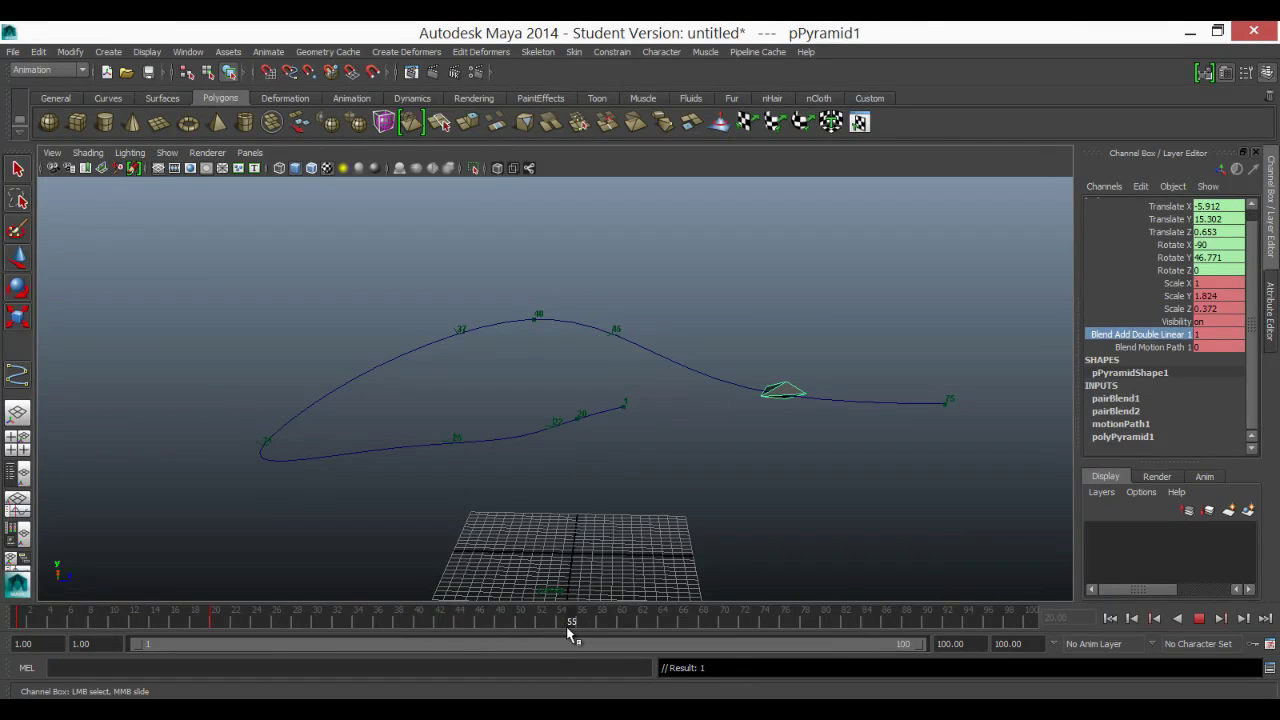
pyautogui.keyDown('alt'); pyautogui.moveTo(691, 423); pyautogui.dragTo(745, 432); pyautogui.keyUp('alt')
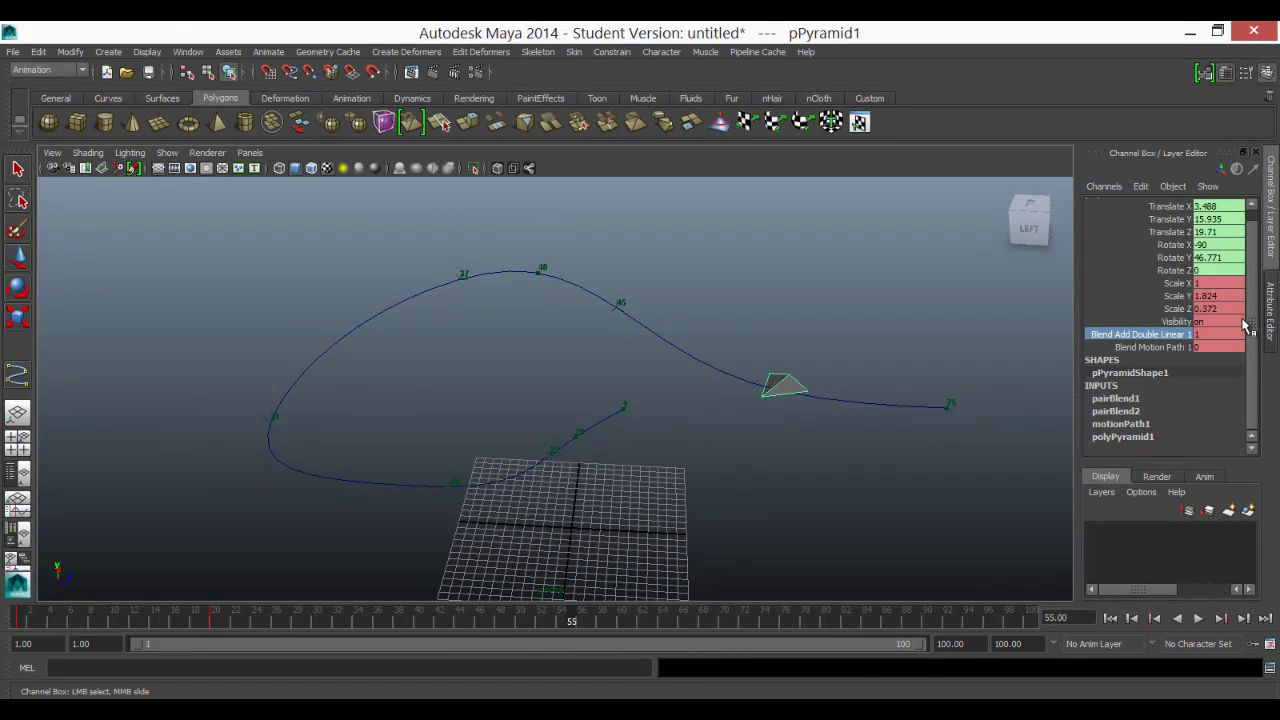
# - At frame 20, set the pyramid's Blend Motion Path 1 to 1 and key that channel
pyautogui.moveTo(218, 628)
pyautogui.mouseDown()
pyautogui.moveTo(157, 620)
pyautogui.moveTo(215, 625)
pyautogui.mouseUp()
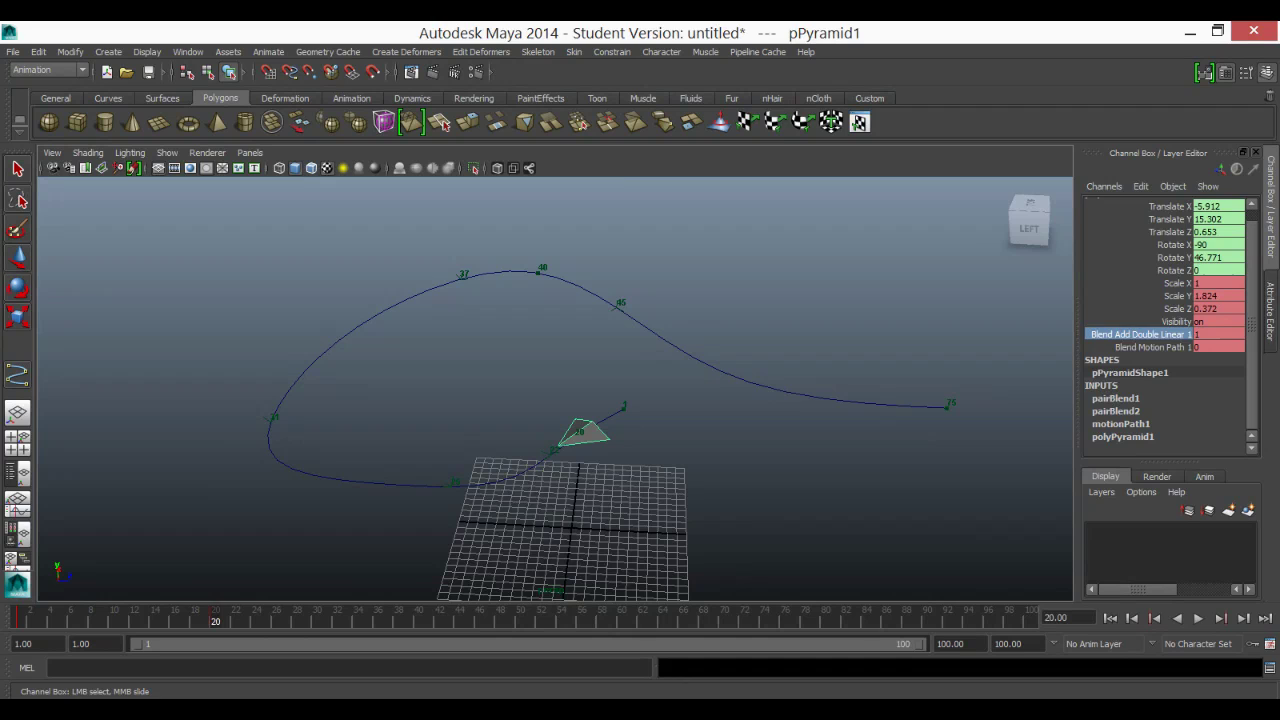
pyautogui.click(1232, 347)
pyautogui.write('1')
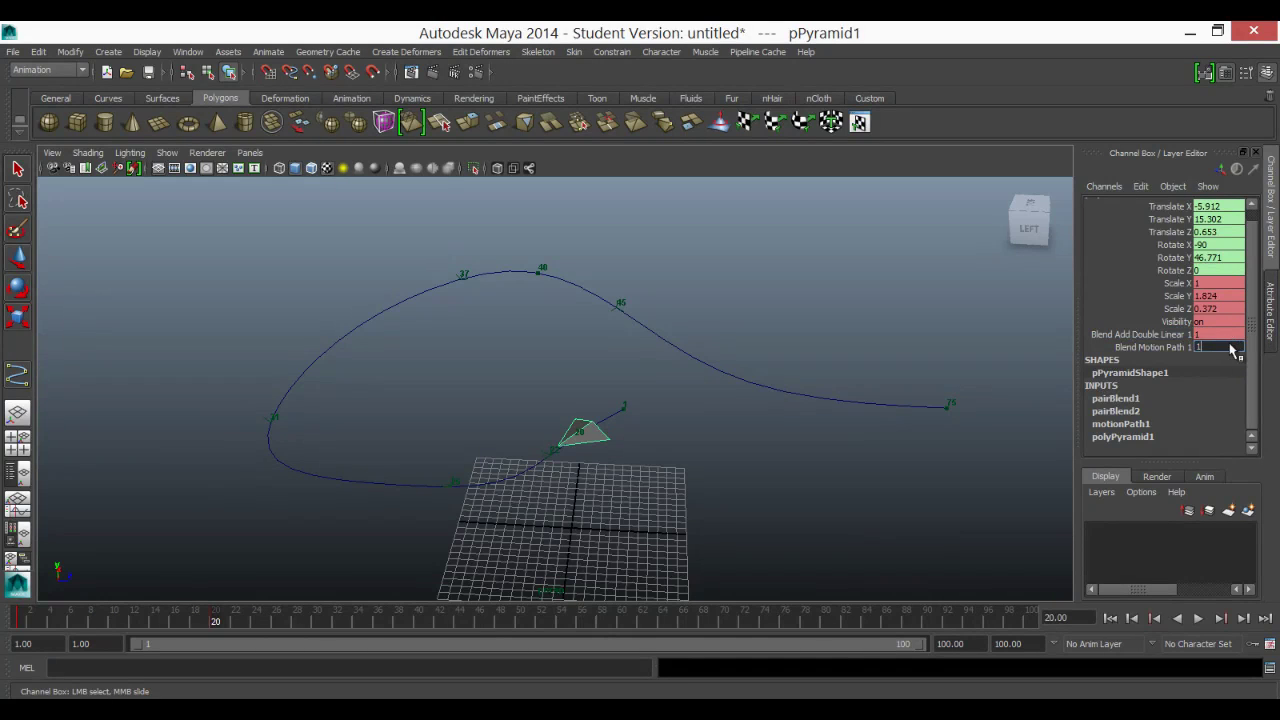
pyautogui.press('Return')
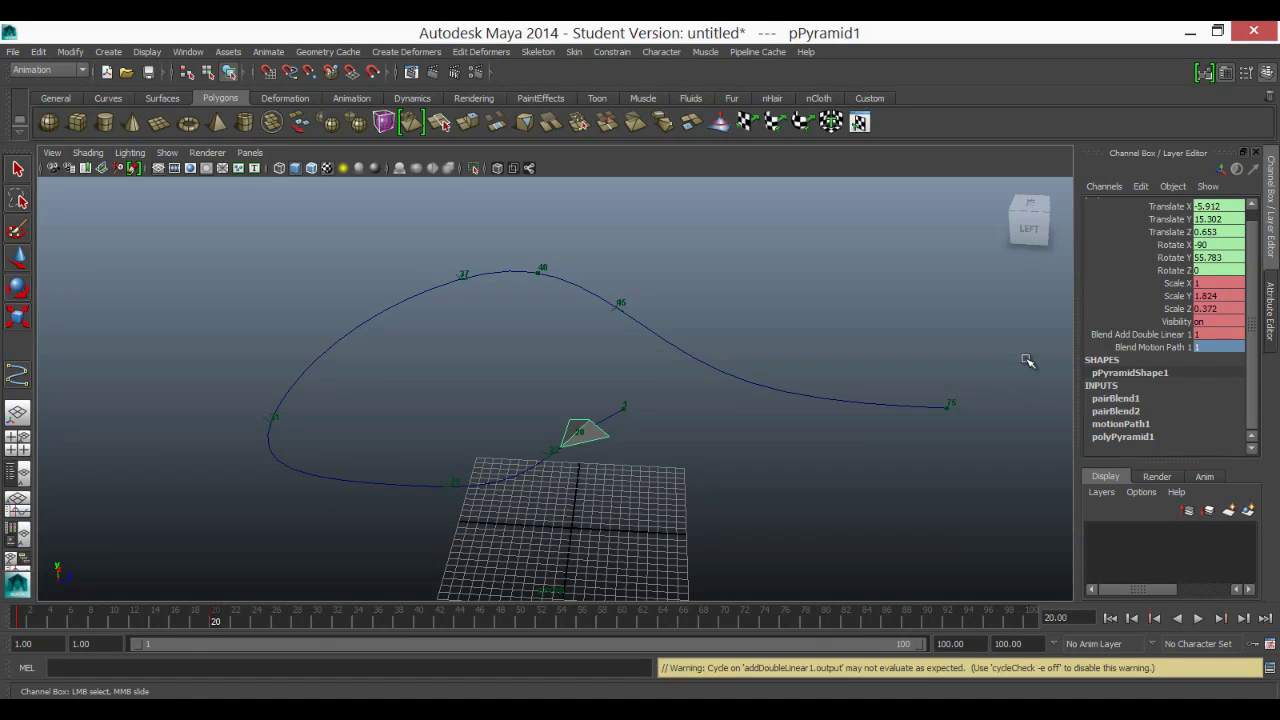
pyautogui.click(1145, 347)
pyautogui.rightClick(1149, 349)
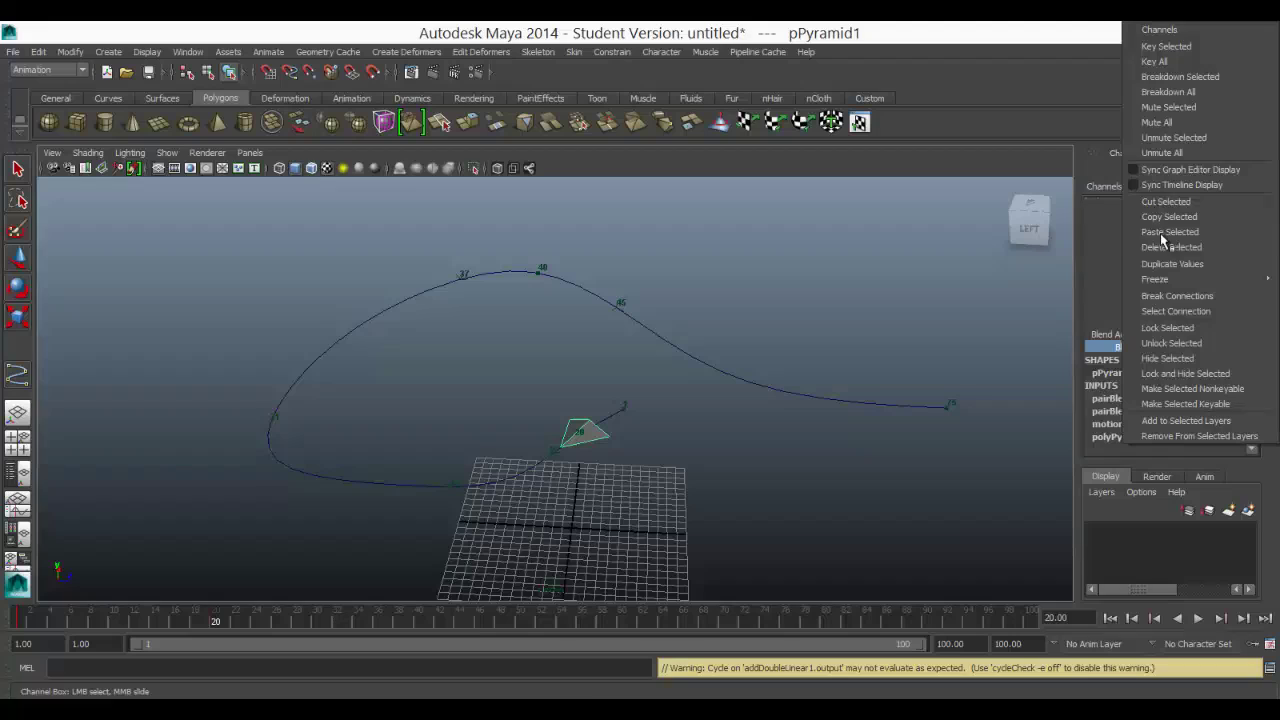
pyautogui.click(1158, 46)
# - Play back the motion and key Blend Add Double Linear 1 and Blend Motion Path 1 at frame 53 with their current value of 1
pyautogui.hotkey('alt', 'v')
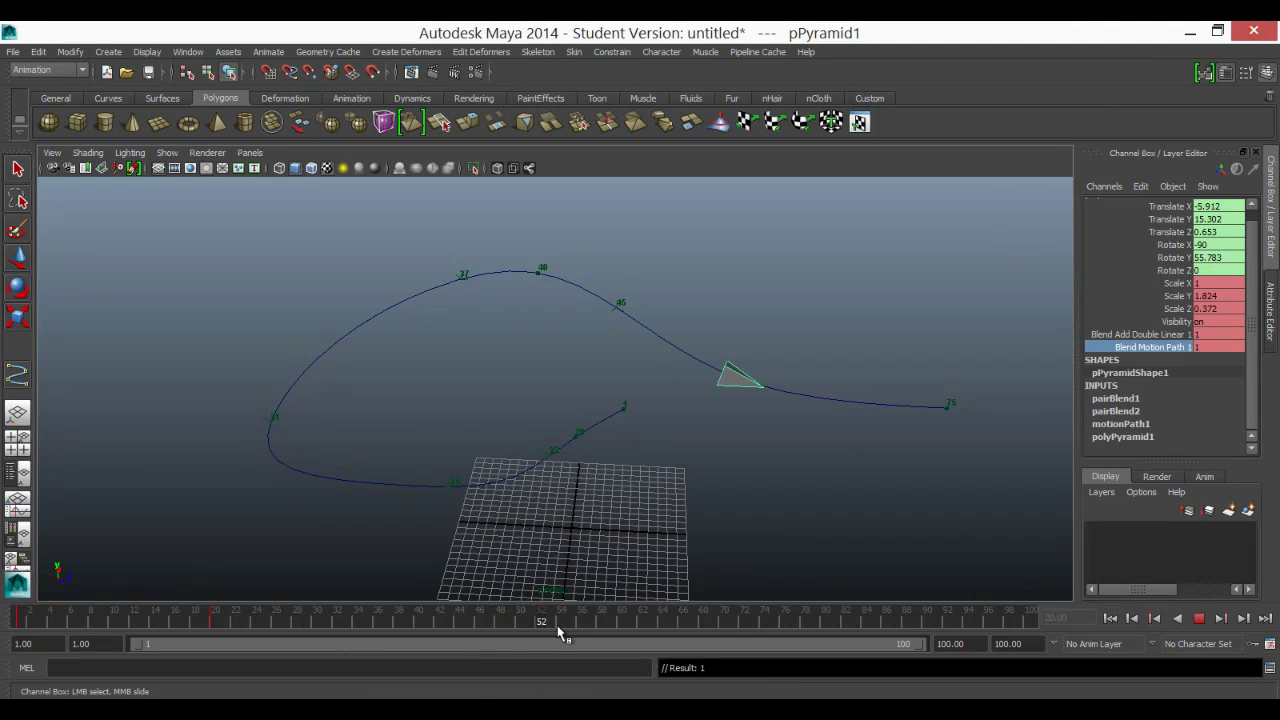
pyautogui.moveTo(605, 625)
pyautogui.mouseDown()
pyautogui.moveTo(503, 626)
pyautogui.moveTo(550, 626)
pyautogui.mouseUp()
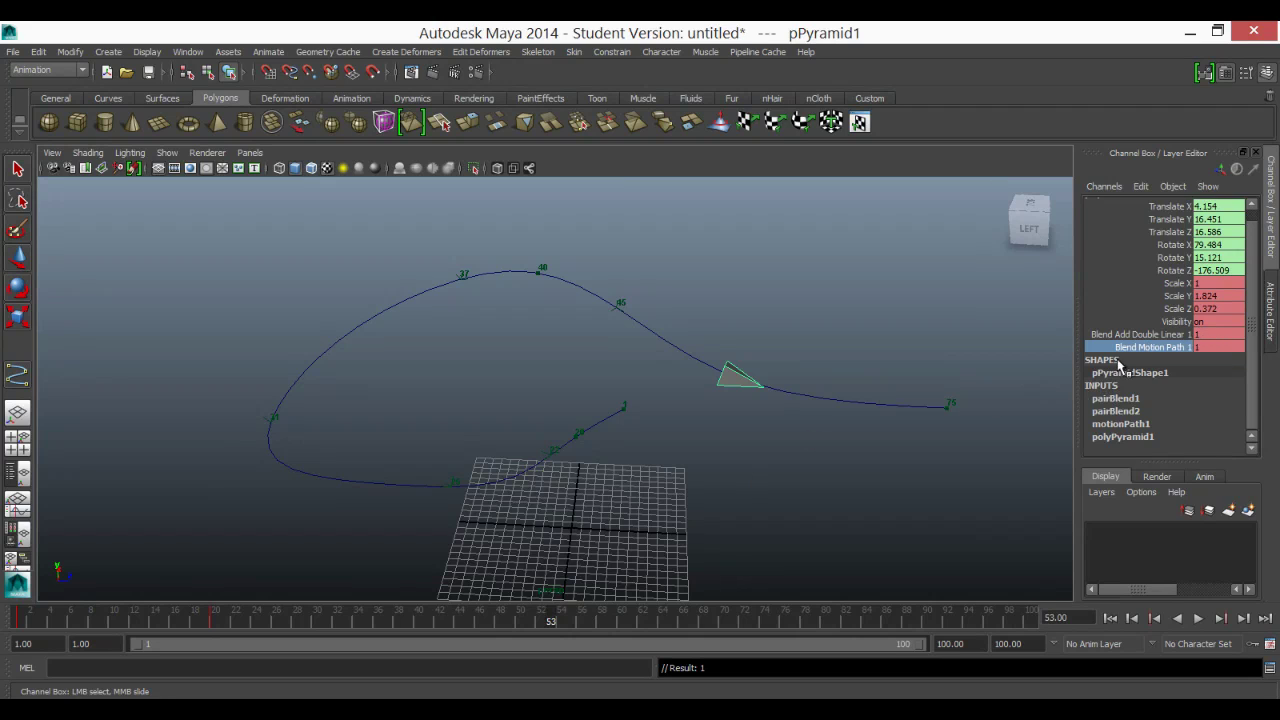
pyautogui.moveTo(1127, 345); pyautogui.dragTo(1121, 338)
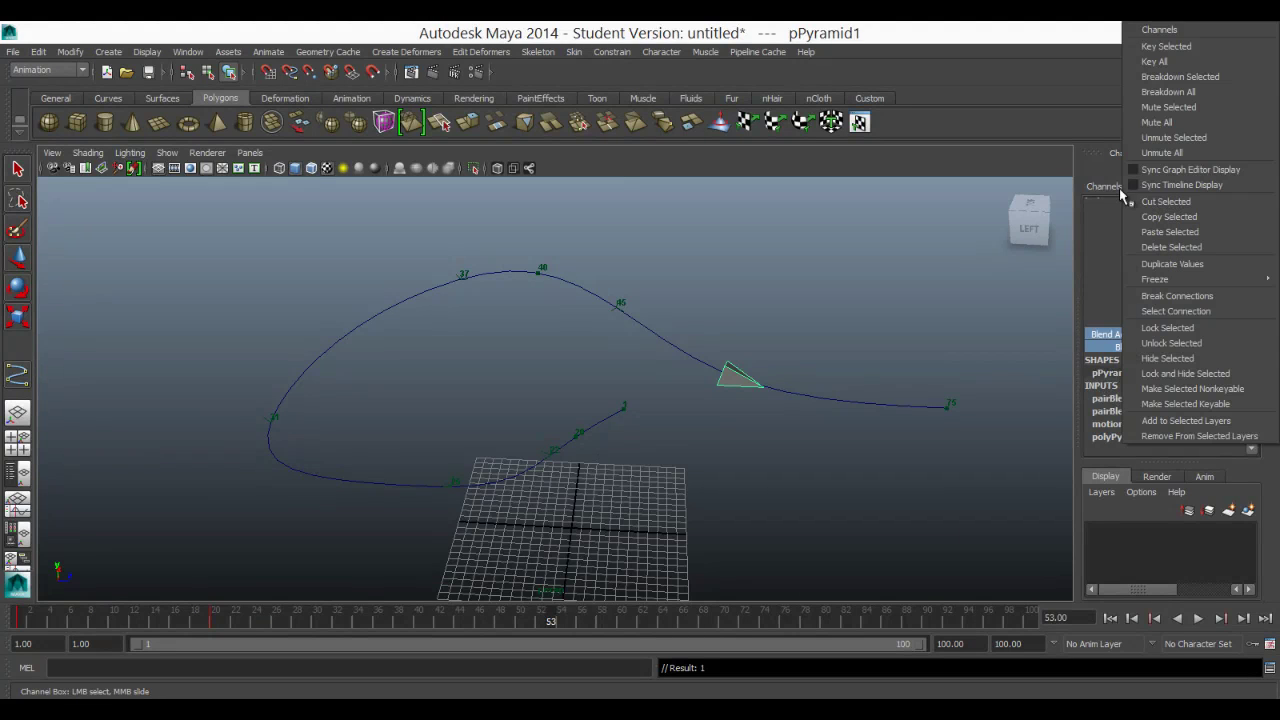
pyautogui.rightClick(1121, 340)
pyautogui.click(1165, 47)
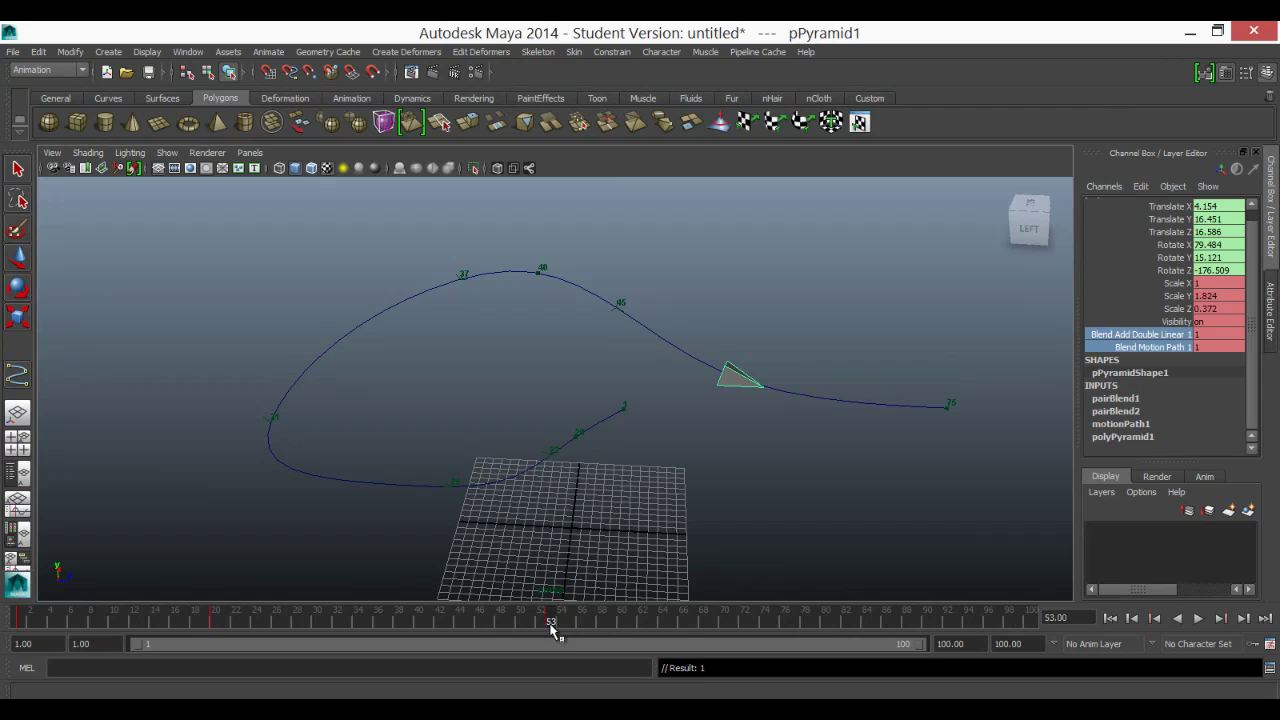
# - At frame 76, set Blend Add Double Linear 1 and Blend Motion Path 1 to 0 and key both channels
pyautogui.moveTo(551, 625); pyautogui.dragTo(785, 632)
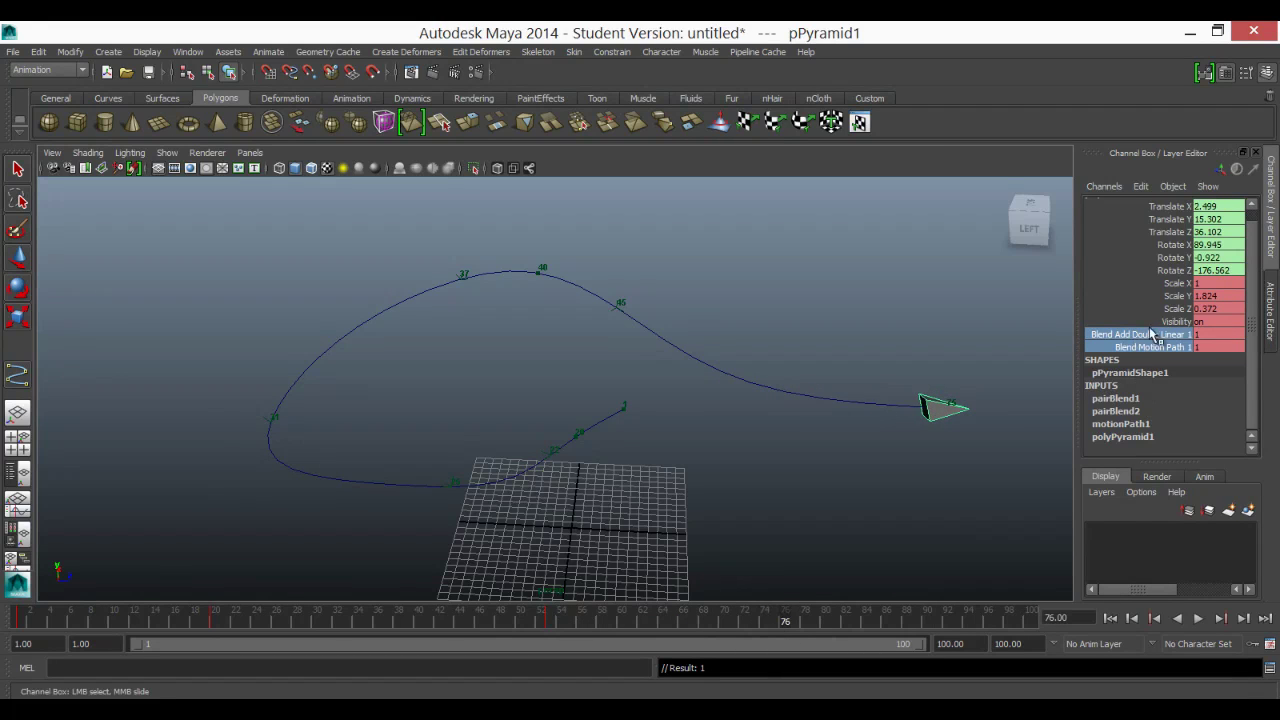
pyautogui.click(1245, 336)
pyautogui.write('0')
pyautogui.press('Return')
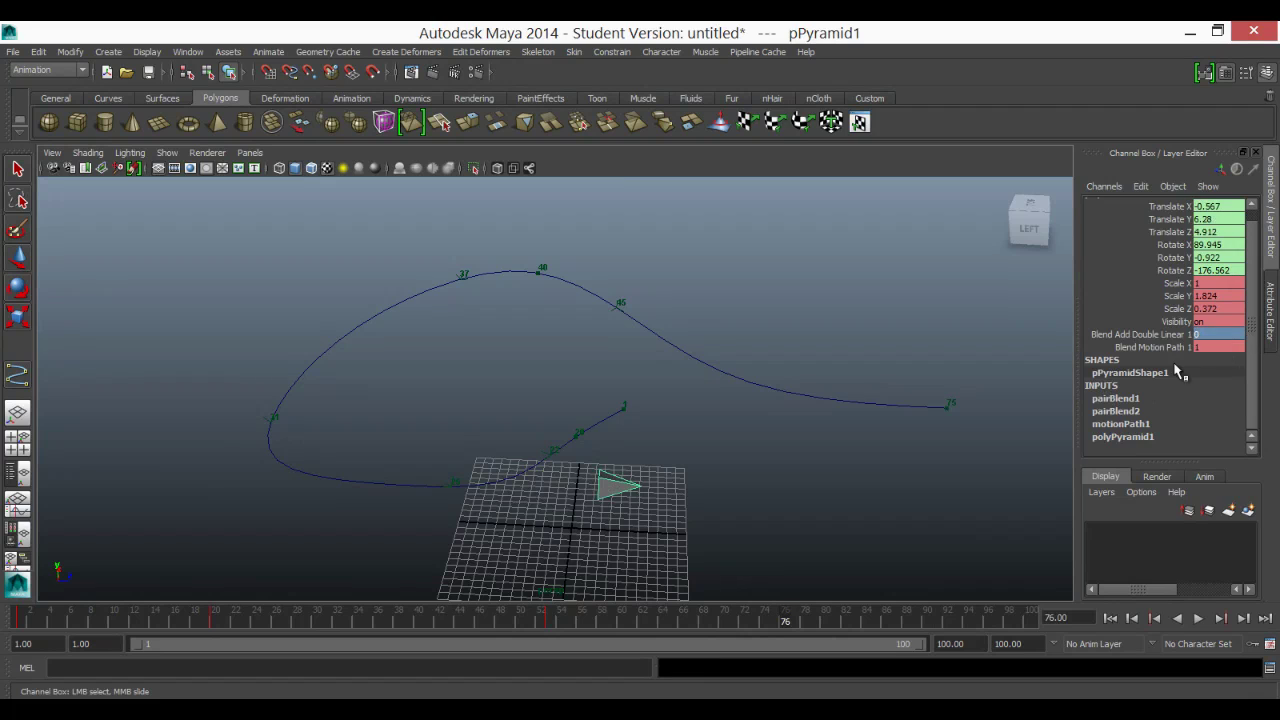
pyautogui.click(1222, 346)
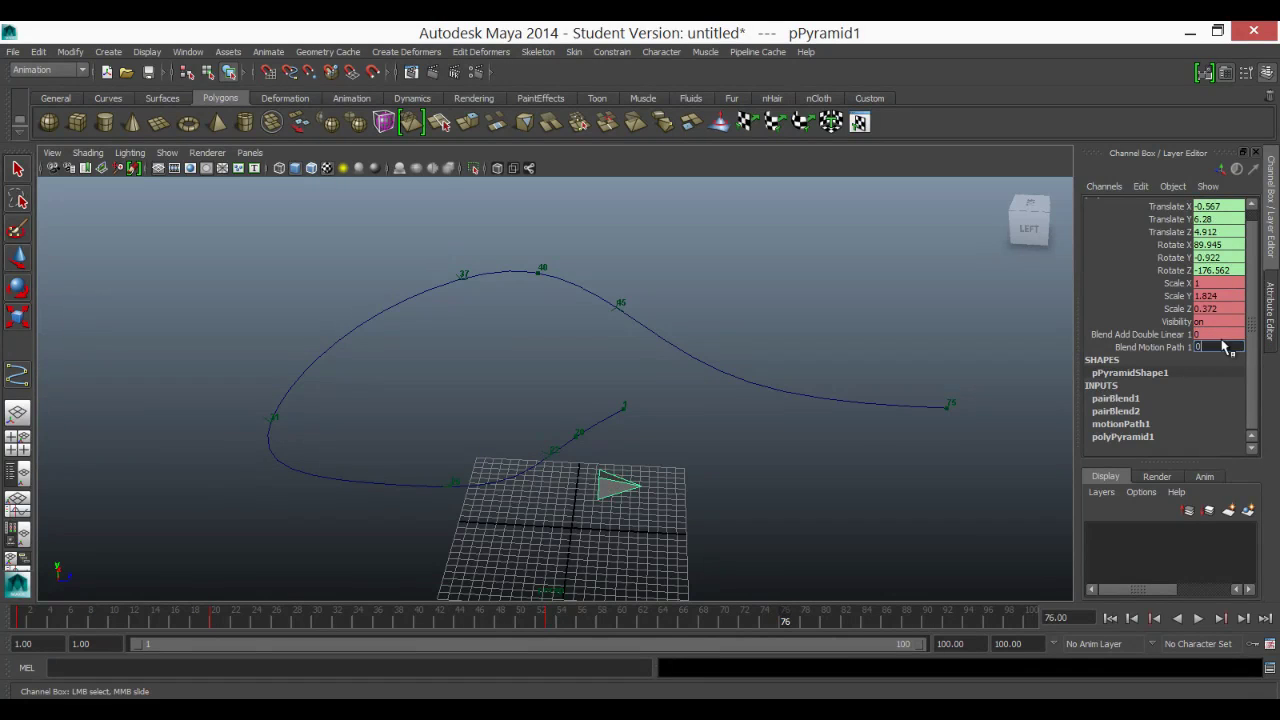
pyautogui.write('0')
pyautogui.press('Return')
pyautogui.moveTo(1172, 340); pyautogui.dragTo(1172, 349)
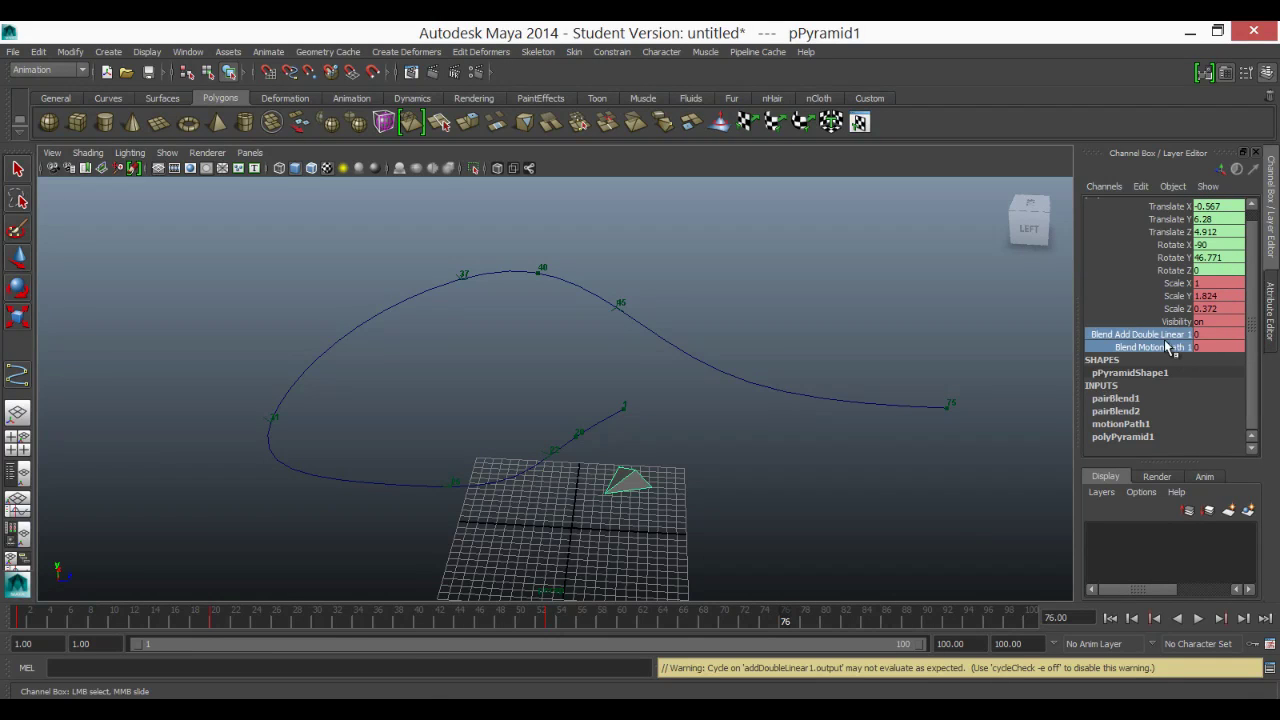
pyautogui.rightClick(1172, 349)
pyautogui.click(1149, 46)
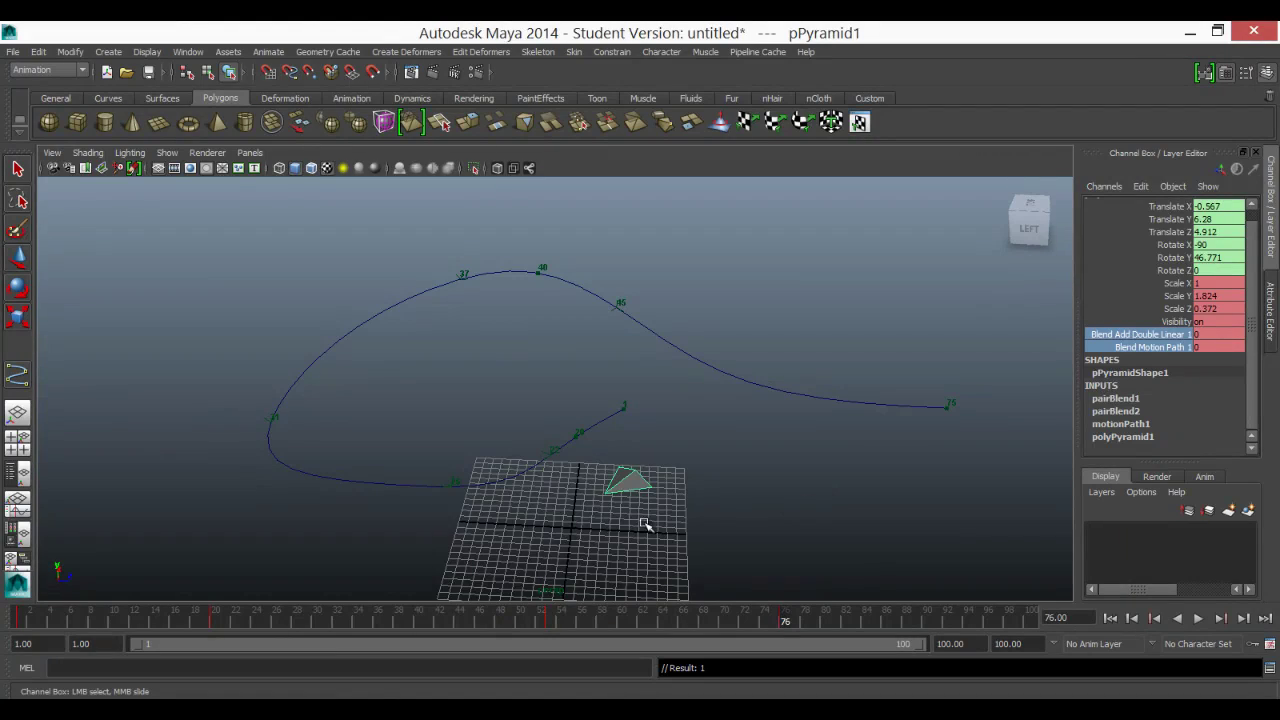
# - At frame 76, move the pyramid beyond the path's end to about Translate X 0.966, Y 8.509, Z 45.713 and key it
pyautogui.click(17, 257)
pyautogui.moveTo(678, 493); pyautogui.dragTo(1068, 508)
pyautogui.moveTo(996, 482); pyautogui.dragTo(1021, 457)
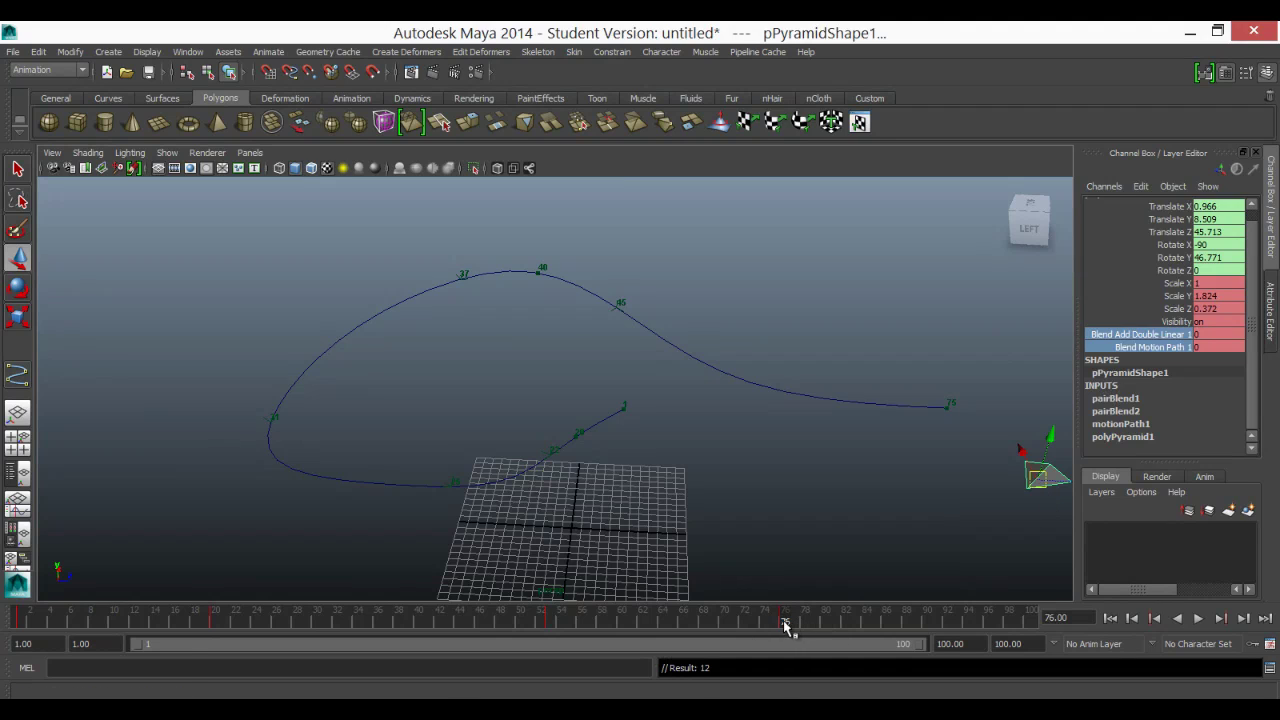
# - Play the animation from frame 1 to check the pyramid blending onto and off the motion path
pyautogui.moveTo(785, 625); pyautogui.dragTo(18, 630)
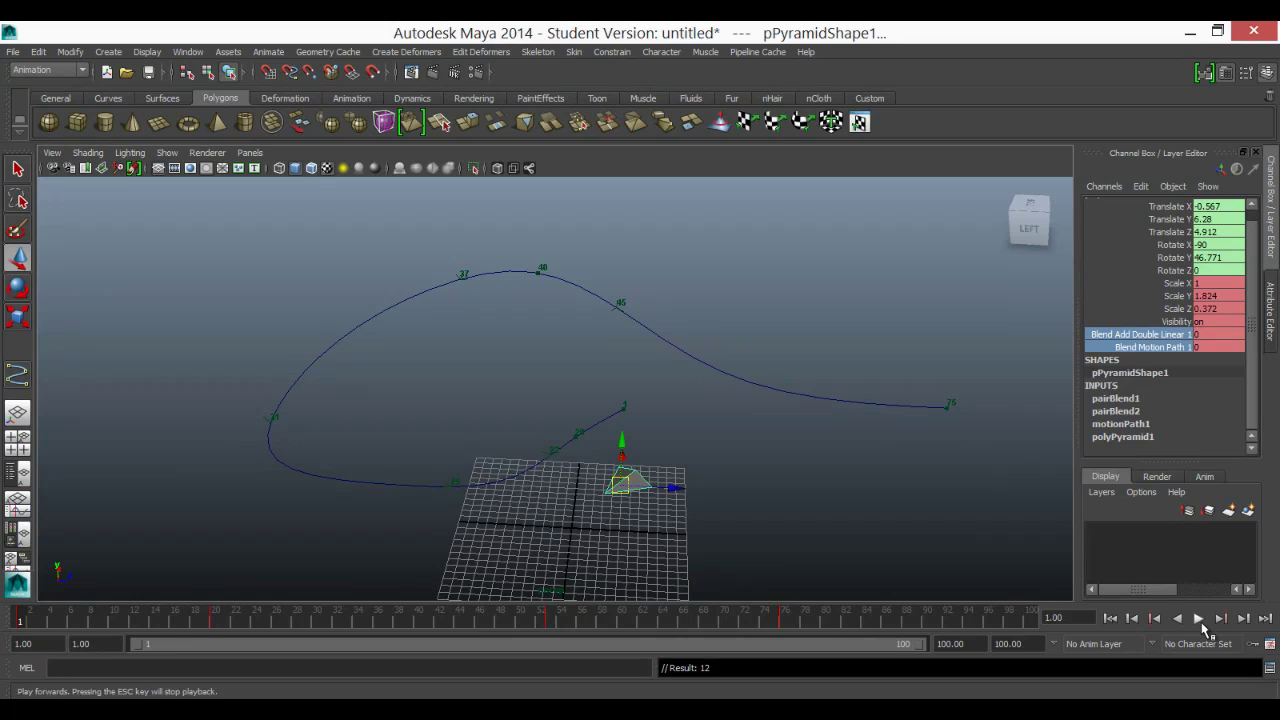
pyautogui.click(1200, 619)
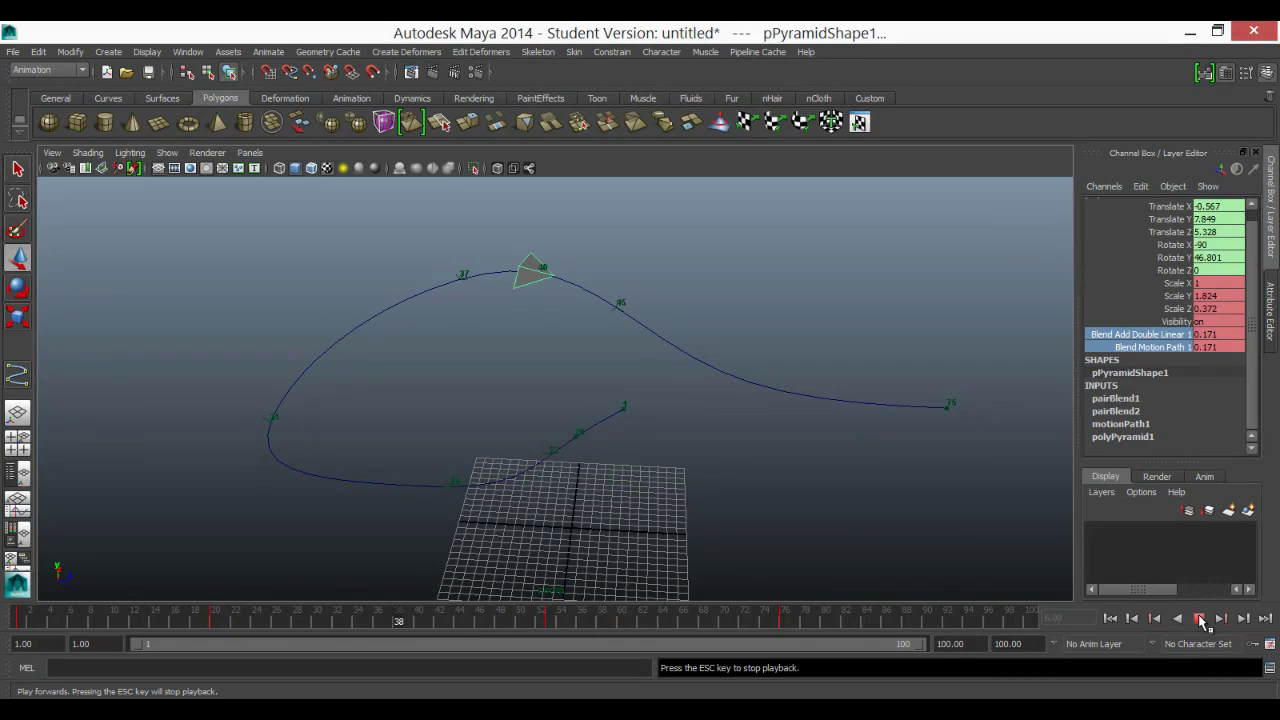
pyautogui.click(1201, 619)
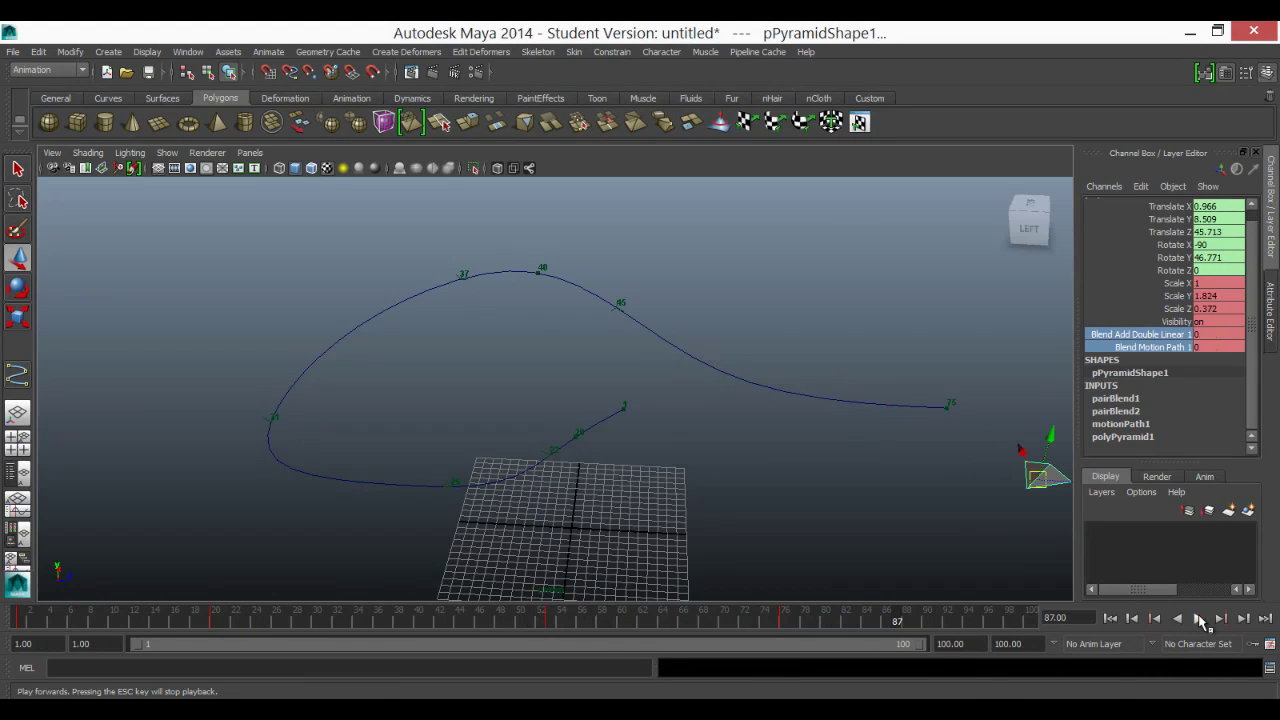